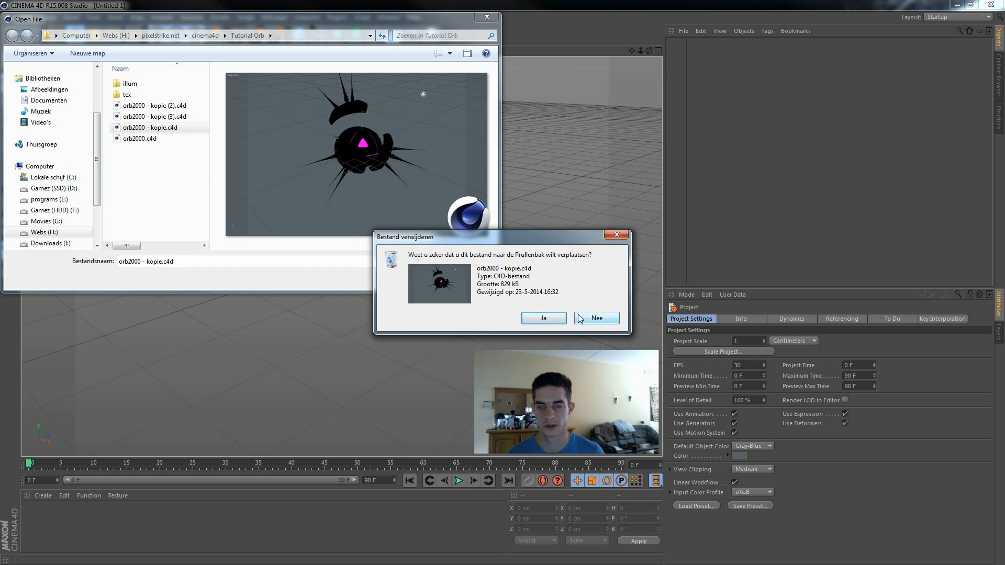
Step: Delete orb2000 - kopie.c4d, orb2000 - kopie (3).c4d and orb2000 - kopie (2).c4d from the Tutorial Orb folder
click(587, 317)
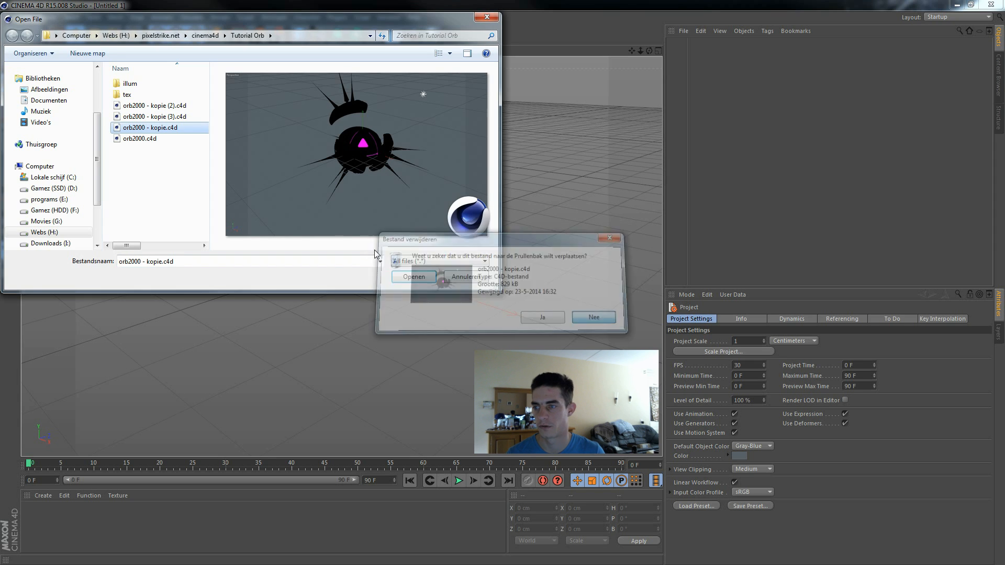
key(Delete)
click(545, 319)
click(149, 116)
key(Delete)
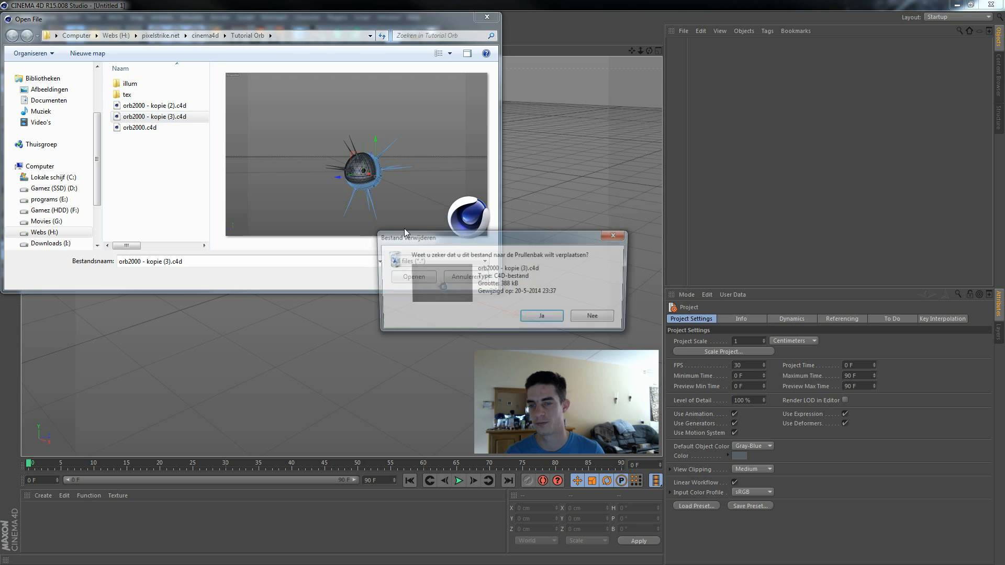
click(543, 318)
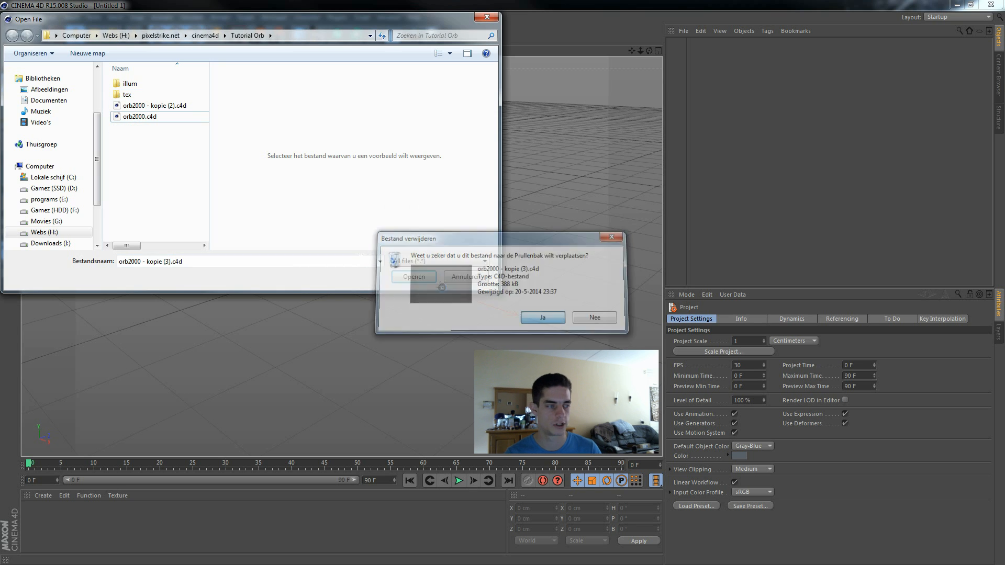
click(146, 105)
key(Delete)
key(Return)
Step: Duplicate orb2000.c4d in the Tutorial Orb folder and open the copy, orb2000 - kopie.c4d
right_click(108, 108)
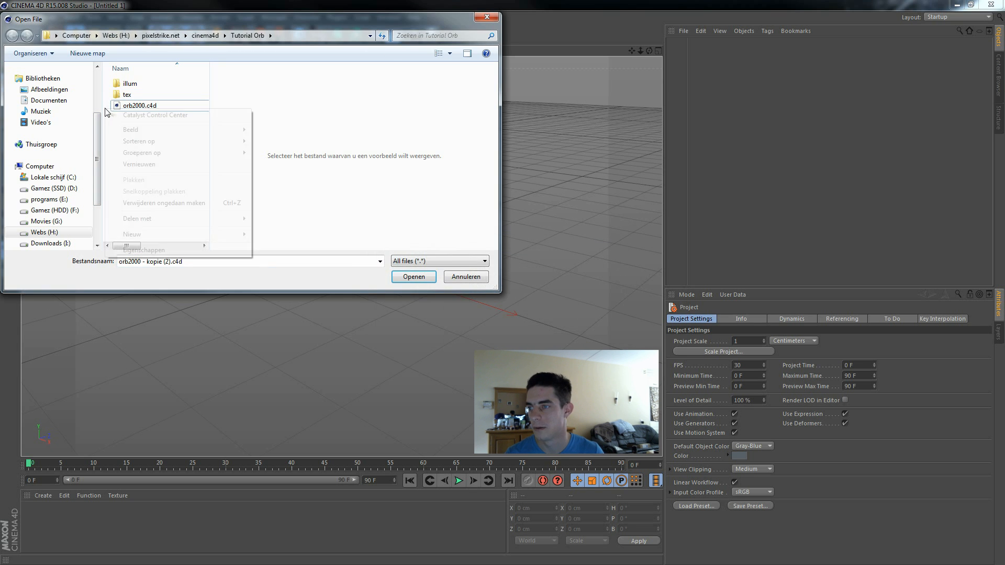
click(126, 106)
key(ctrl+v)
double_click(165, 106)
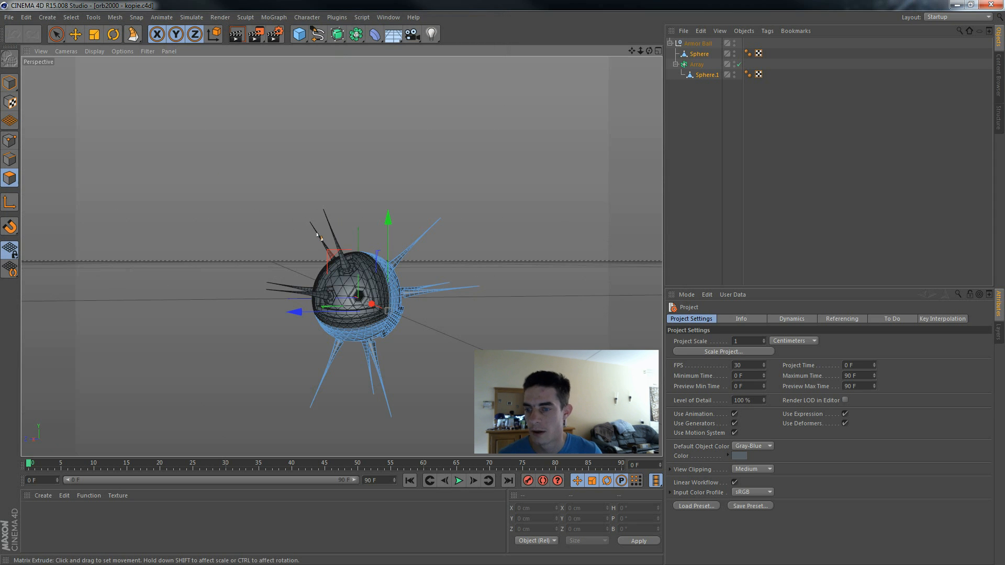
Step: Rotate the whole Armor Ball group by about -200° around its bank axis
click(684, 45)
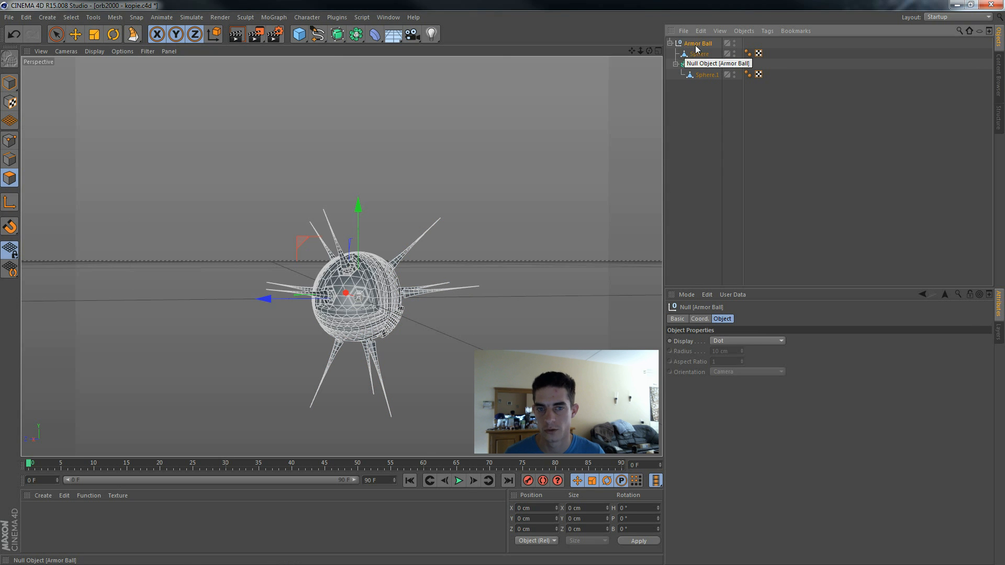
key(r)
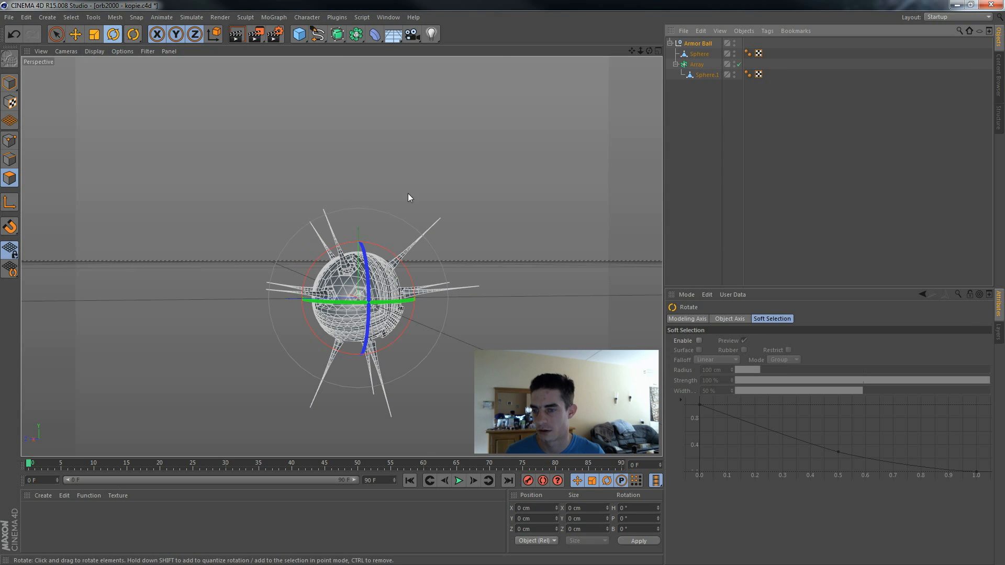
drag(367, 257, 267, 398)
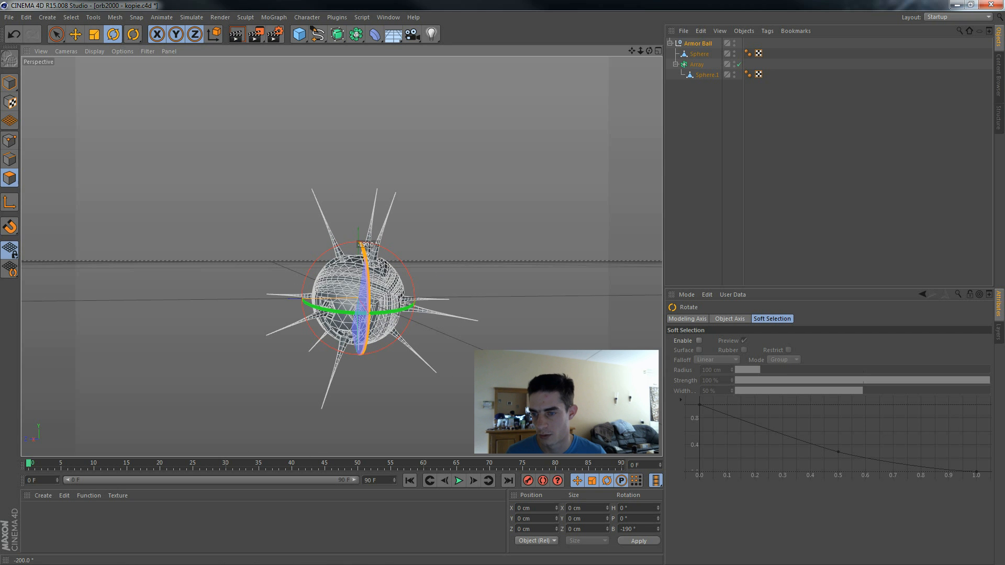
key(Escape)
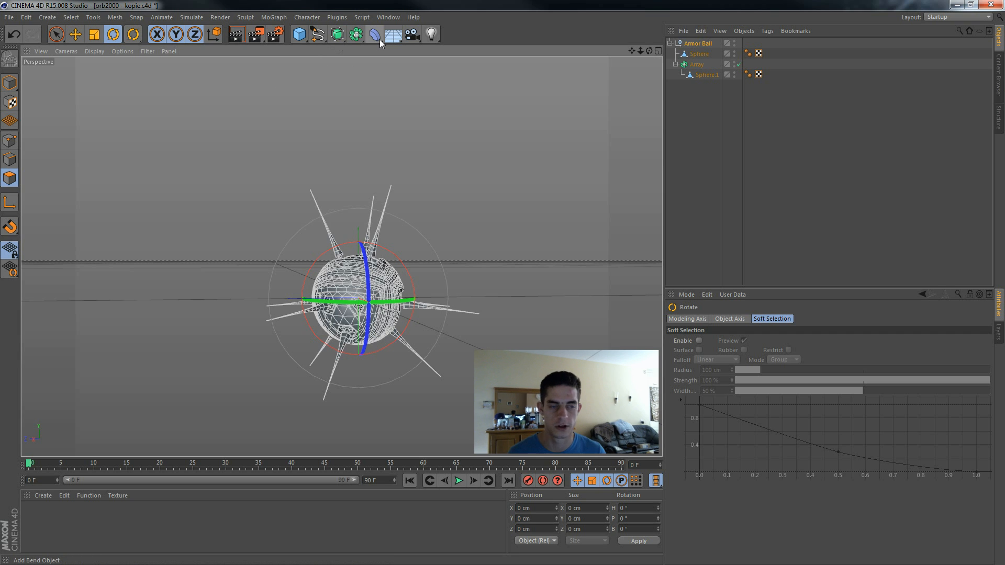
Step: Add a sphere primitive to the scene and set its type to Octahedron
drag(300, 33, 508, 71)
click(740, 363)
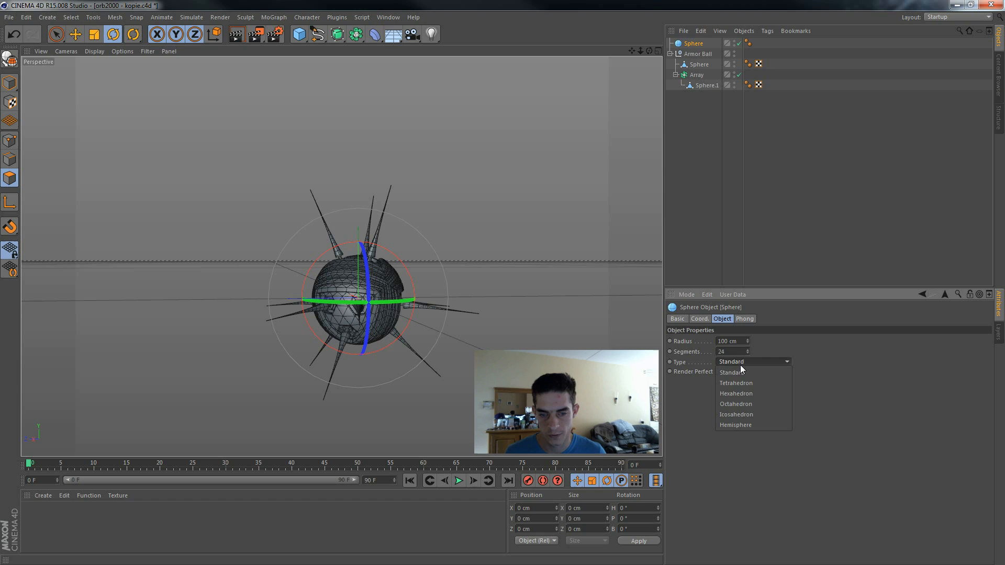
click(739, 406)
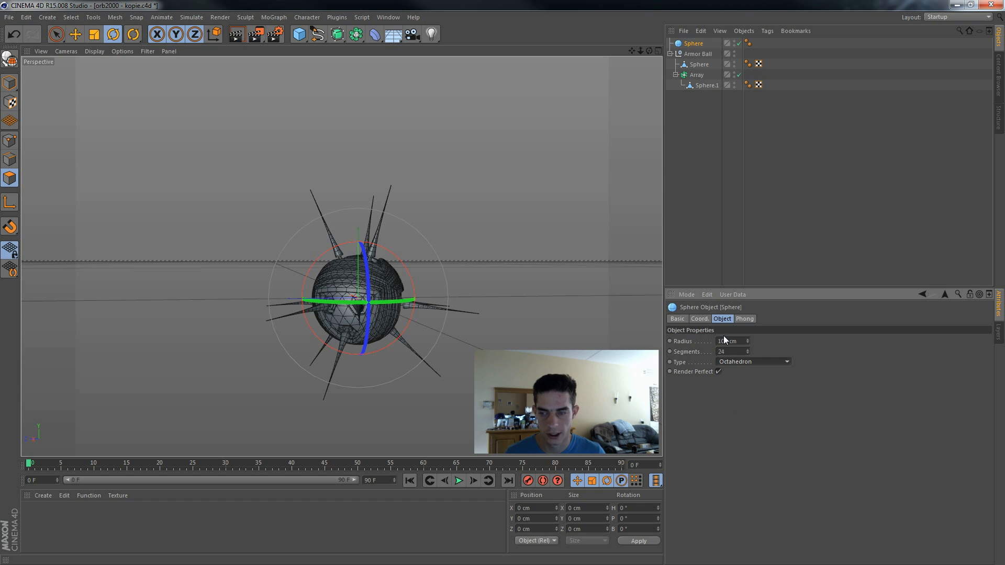
click(724, 341)
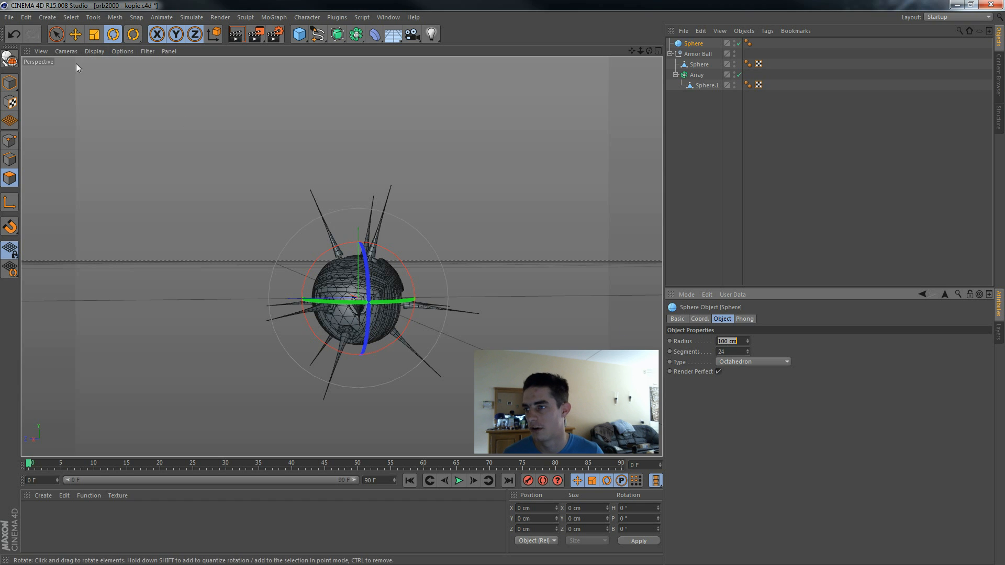
Step: Switch the perspective view's display mode to Lines to see inside the ball
click(95, 51)
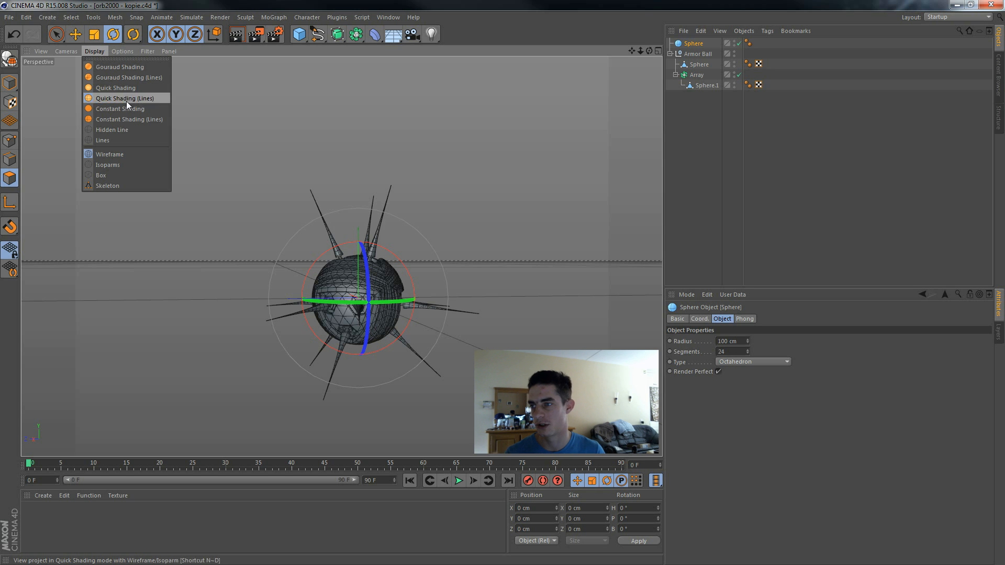
click(128, 131)
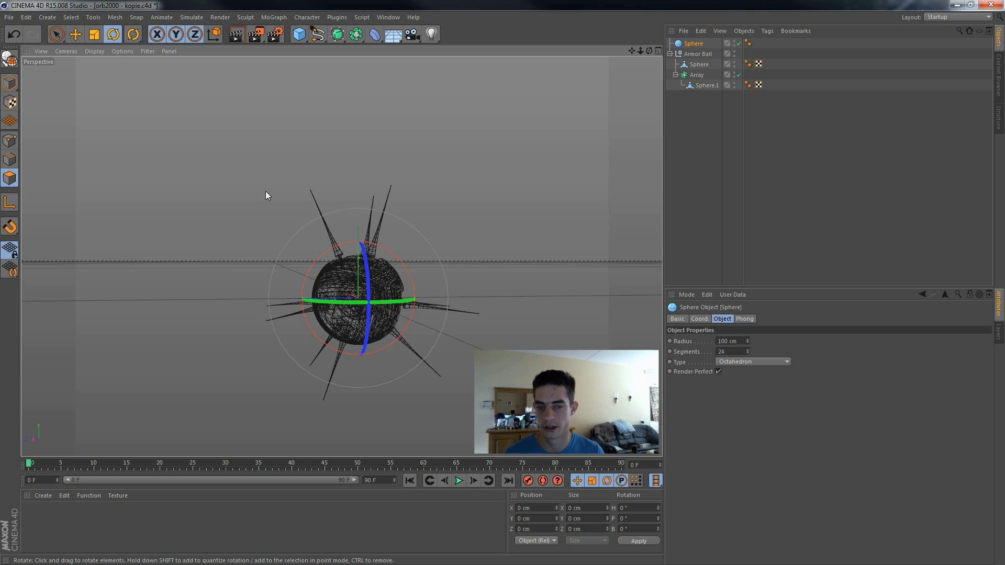
click(742, 342)
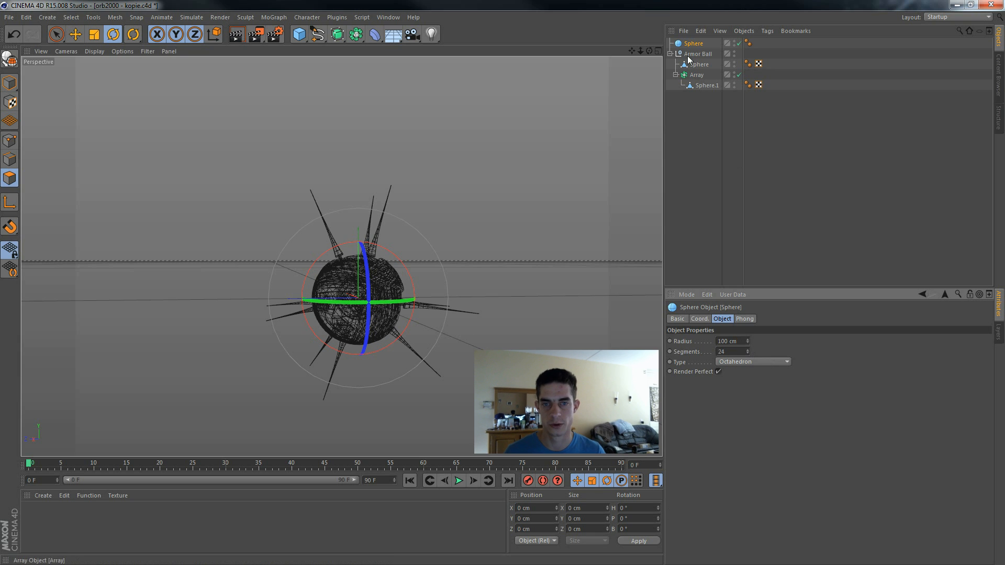
Step: Rename the new sphere primitive as Innersphere
double_click(694, 44)
text(iNNER)
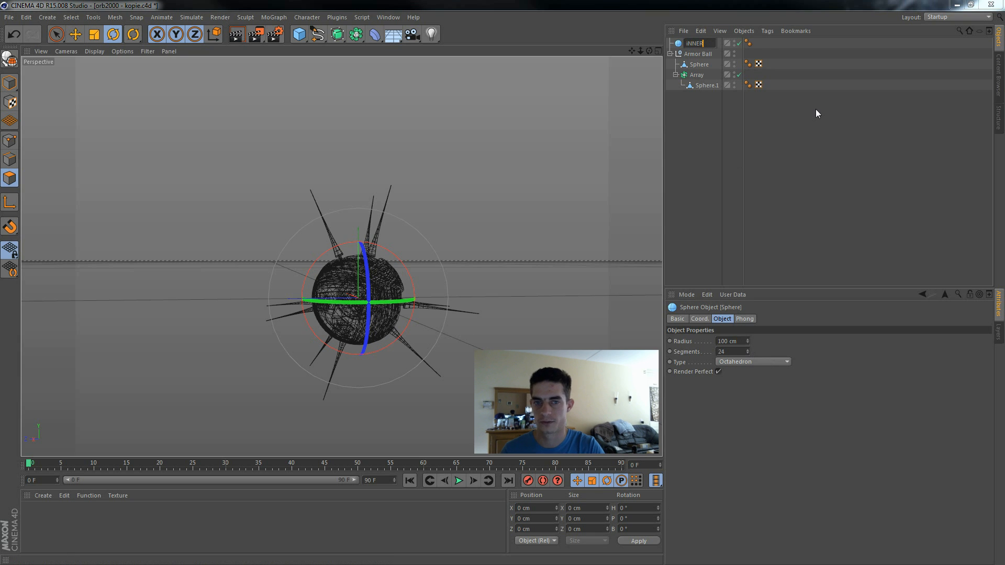
key(BackSpace)
key(BackSpace)
key(BackSpace)
key(BackSpace)
text(Innerp)
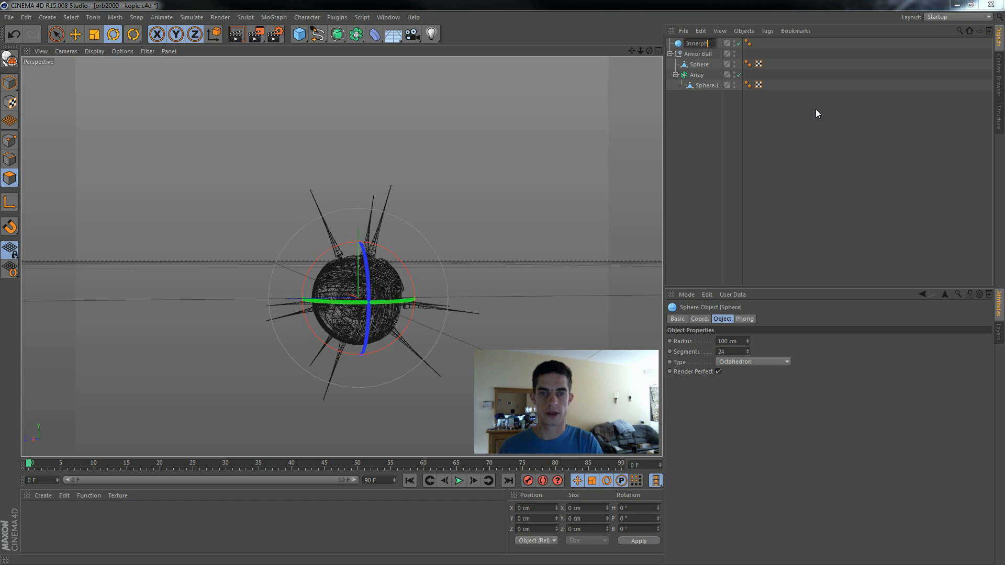
key(BackSpace)
text(sphere)
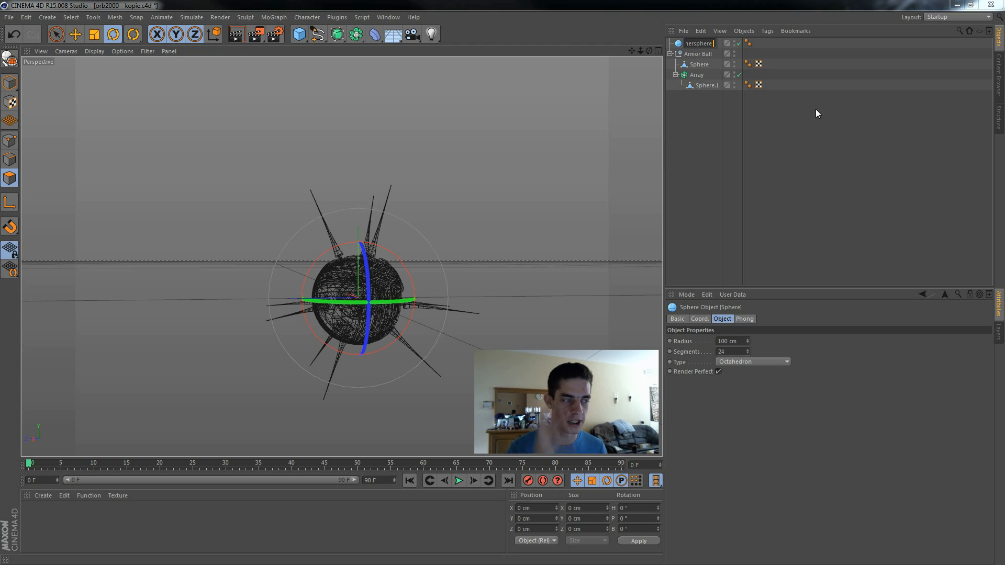
Step: Set the Innersphere's radius to 160 cm and its segments to 36, and make it an editable polygon object
click(733, 343)
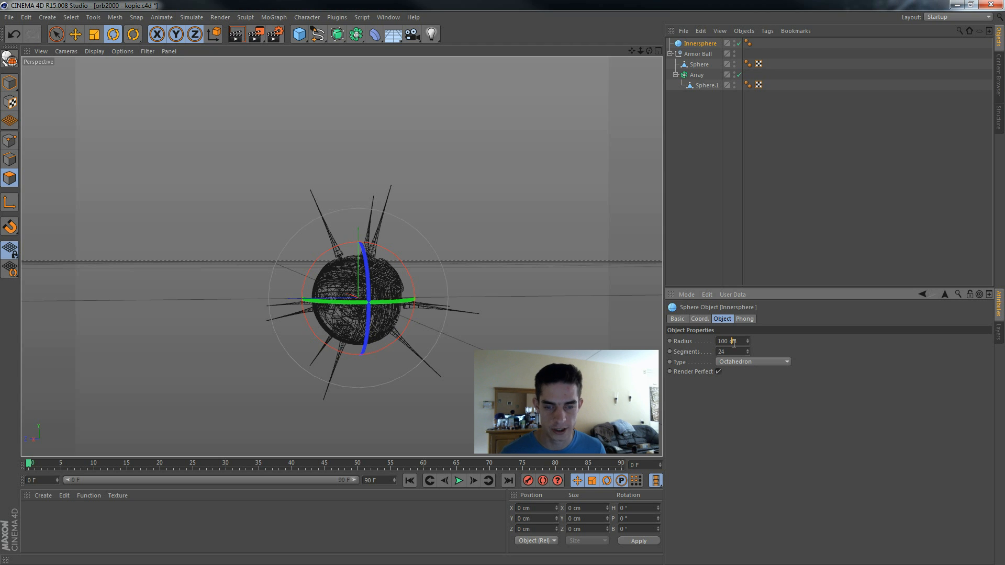
double_click(728, 341)
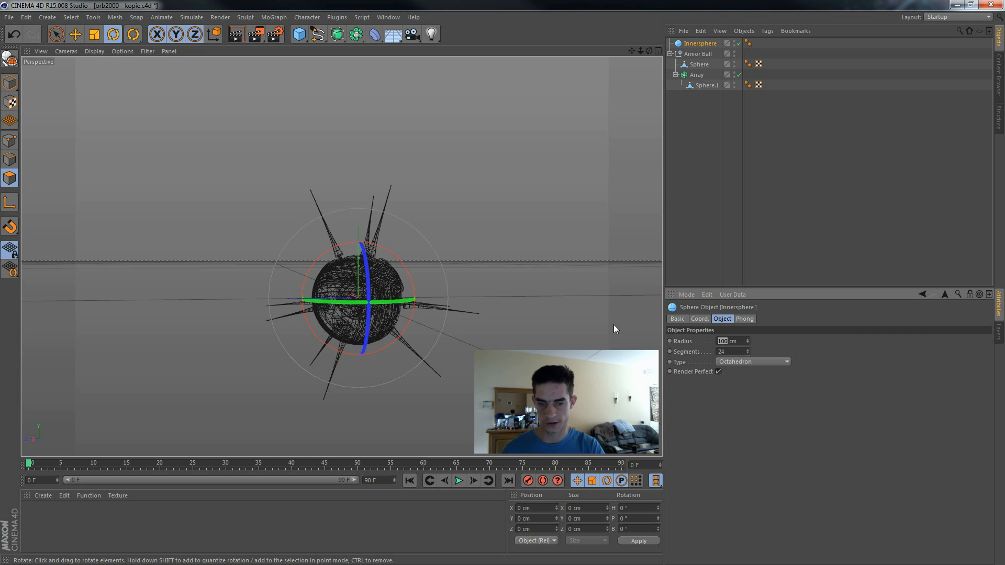
text(160)
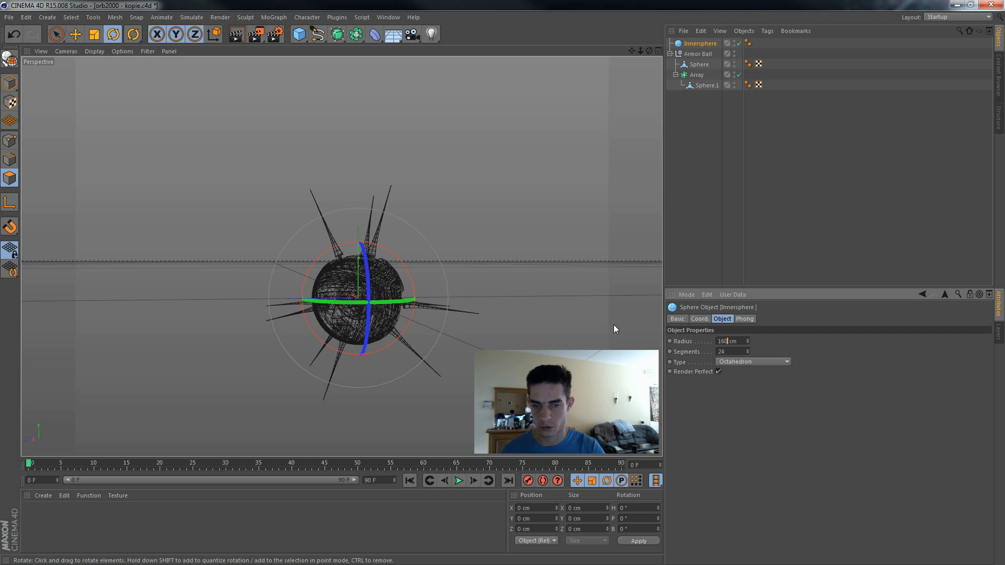
click(727, 352)
double_click(726, 352)
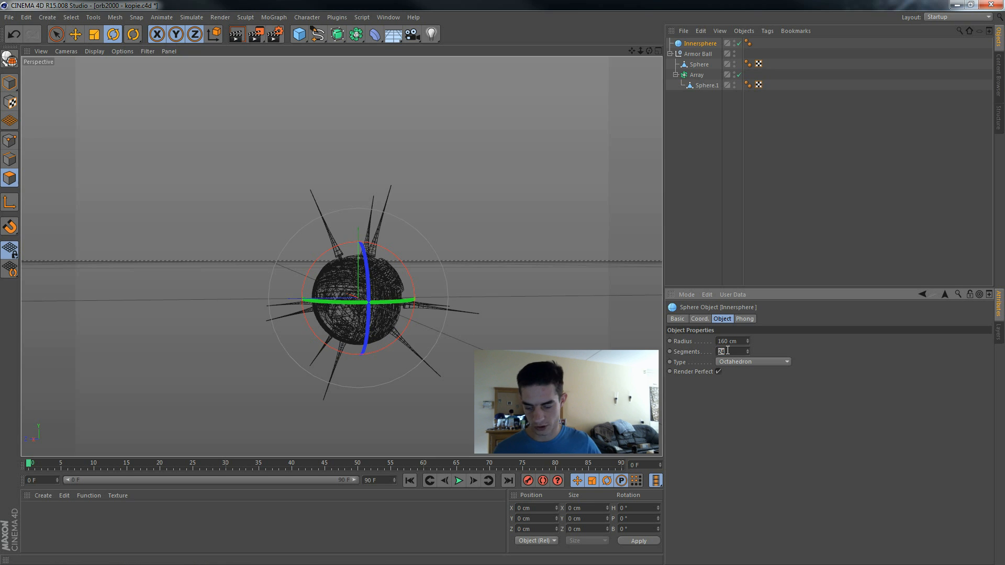
key(Return)
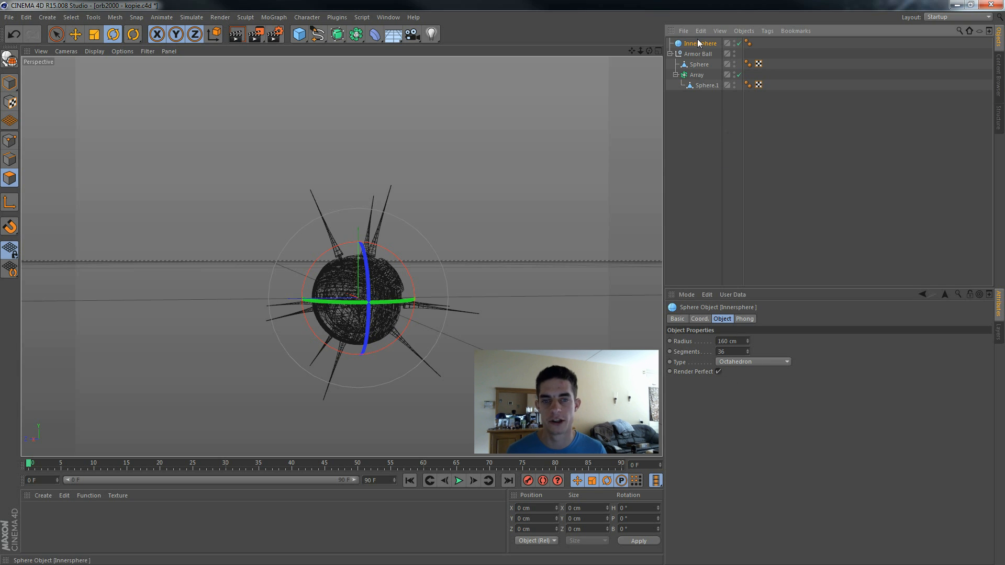
key(c)
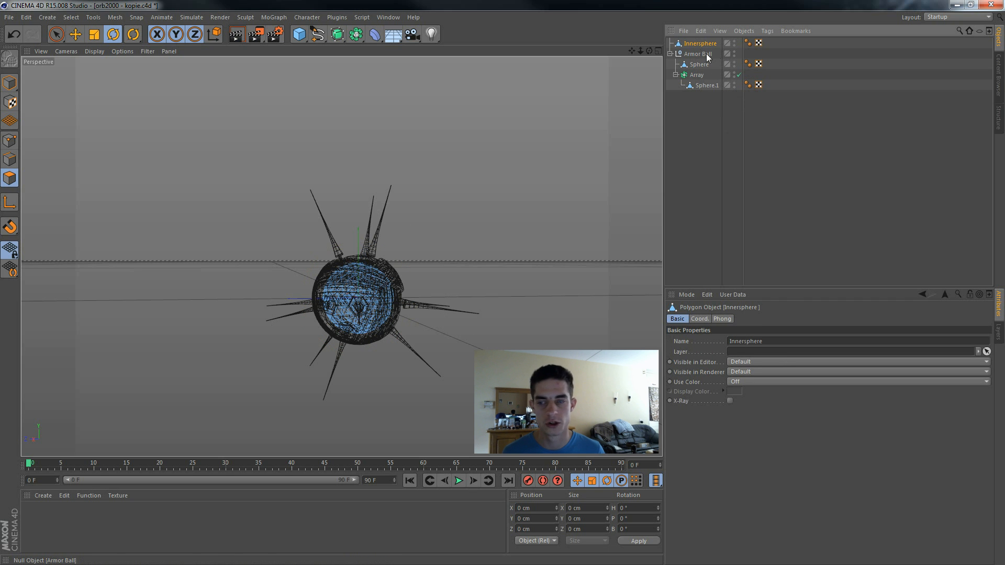
Step: Rename the Armor Ball group as Outersphere
alt+drag(555, 269, 606, 129)
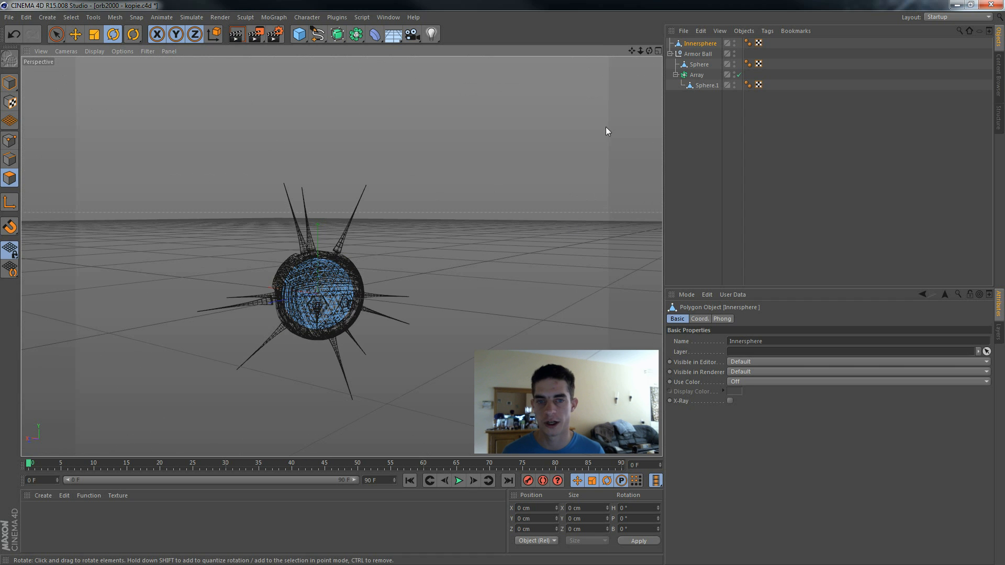
double_click(700, 54)
text(Out)
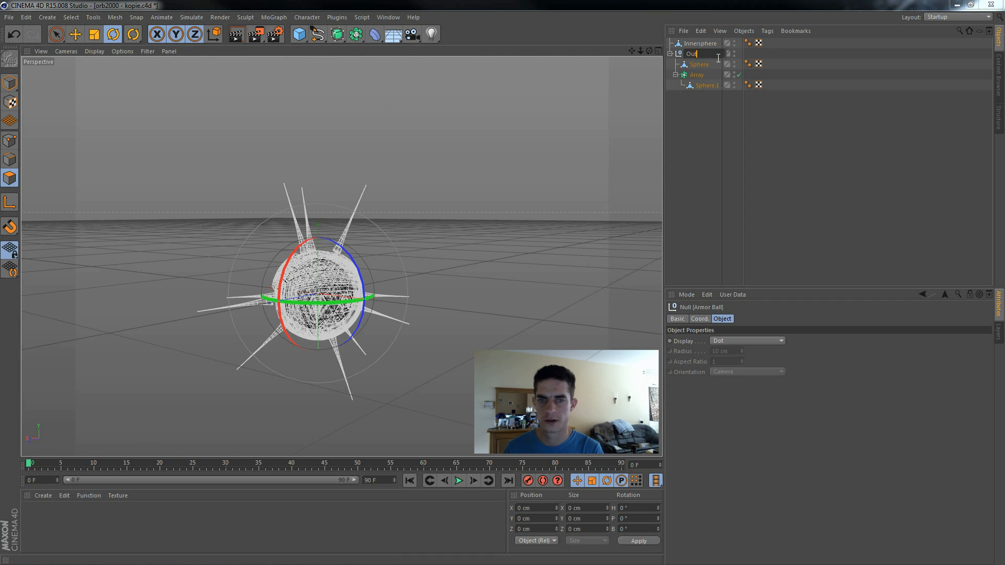
text(ersphere)
key(Return)
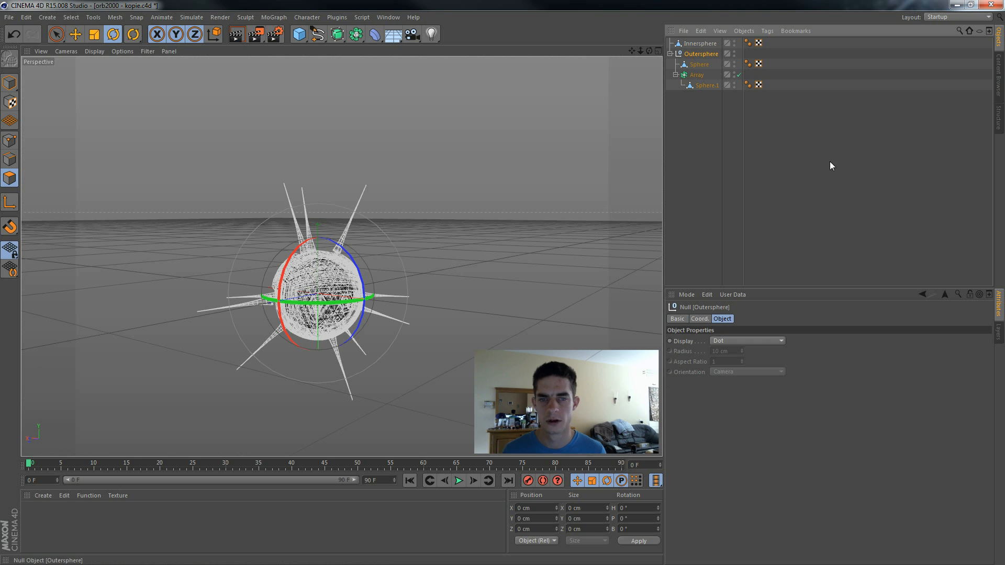
Step: Hide the Outersphere group in the viewport and set the display mode to Gouraud Shading (Lines)
alt+drag(627, 233, 587, 105)
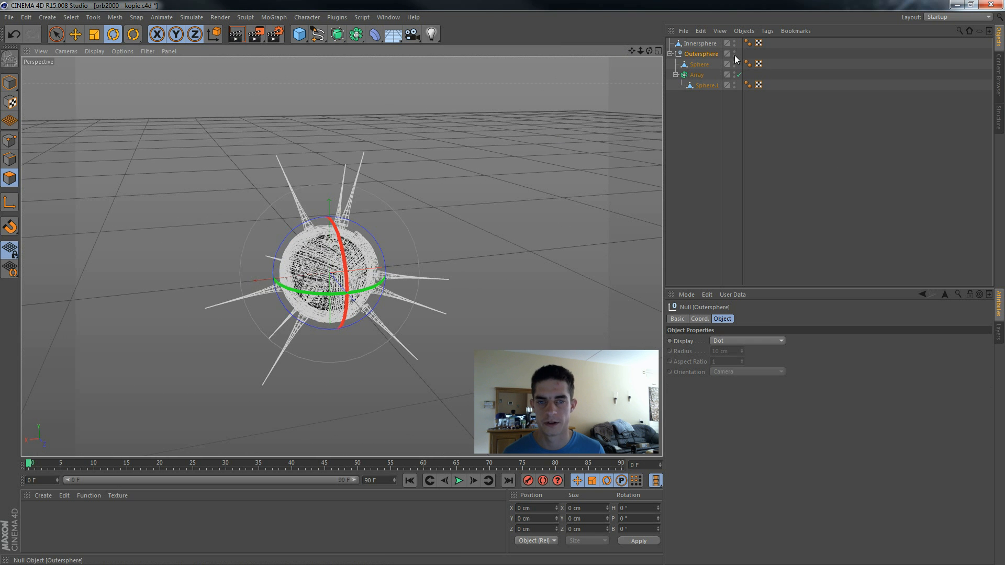
click(735, 52)
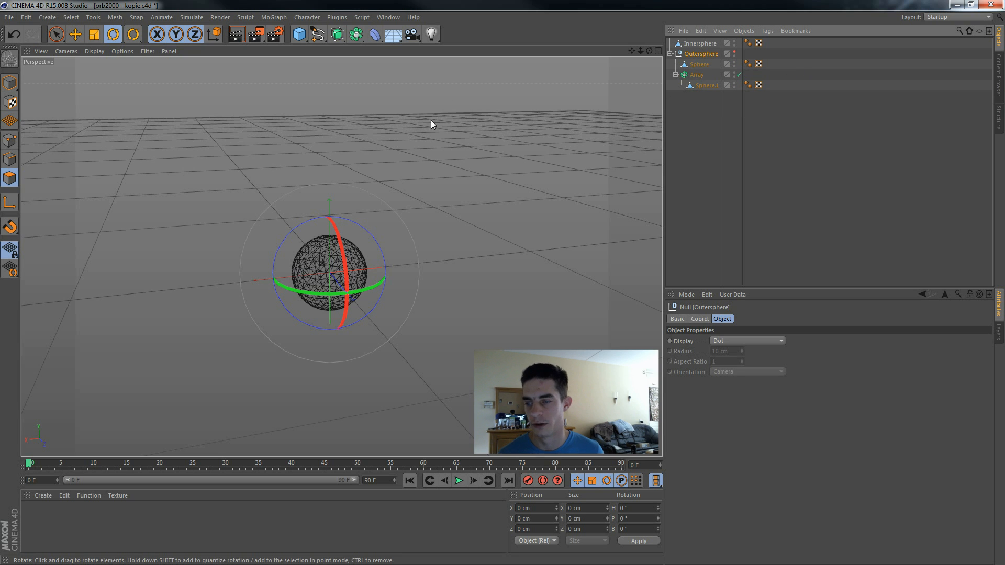
click(100, 51)
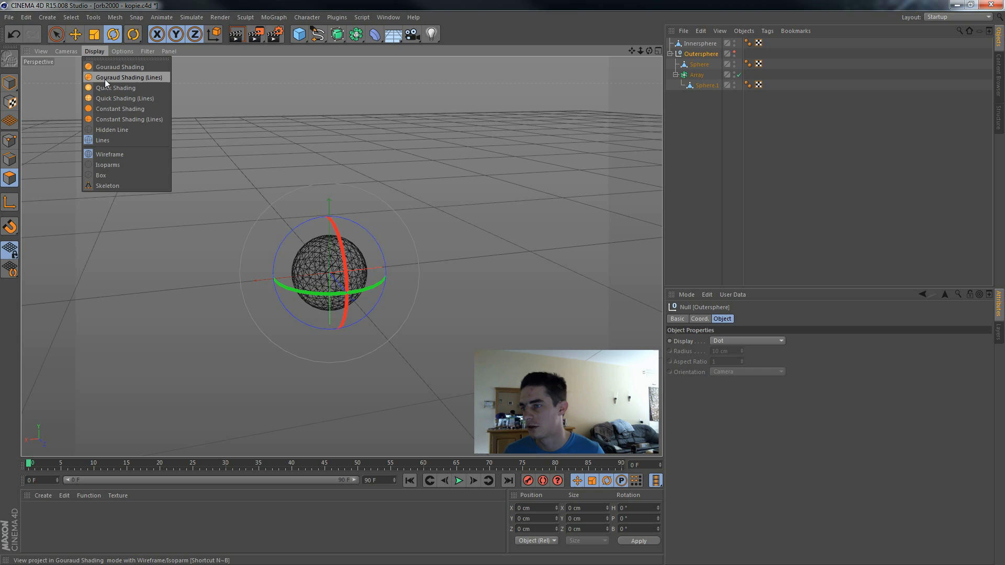
click(104, 78)
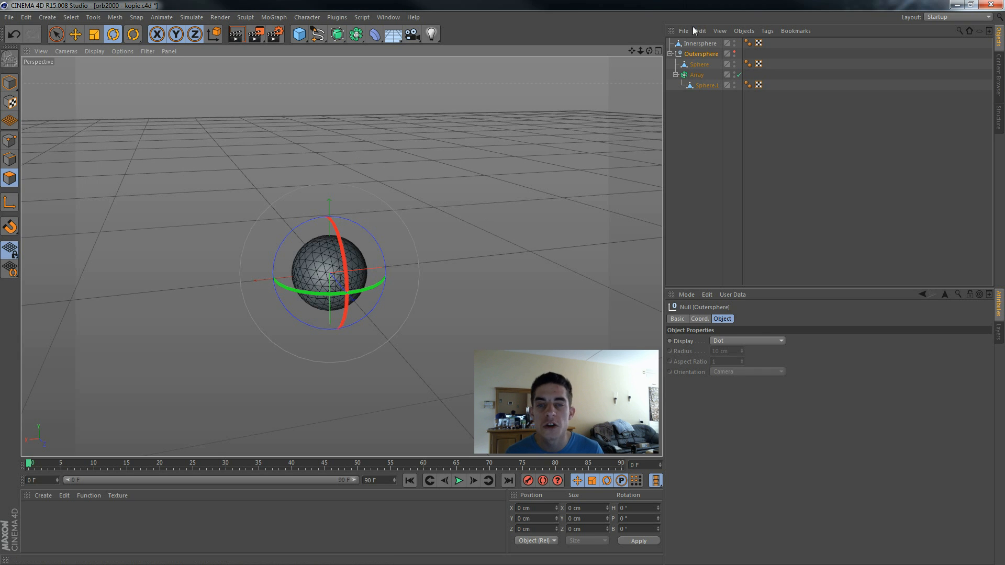
Step: Use Live Selection on the Innersphere to select the polygons along two edges of one triangular eighth of the sphere
click(700, 44)
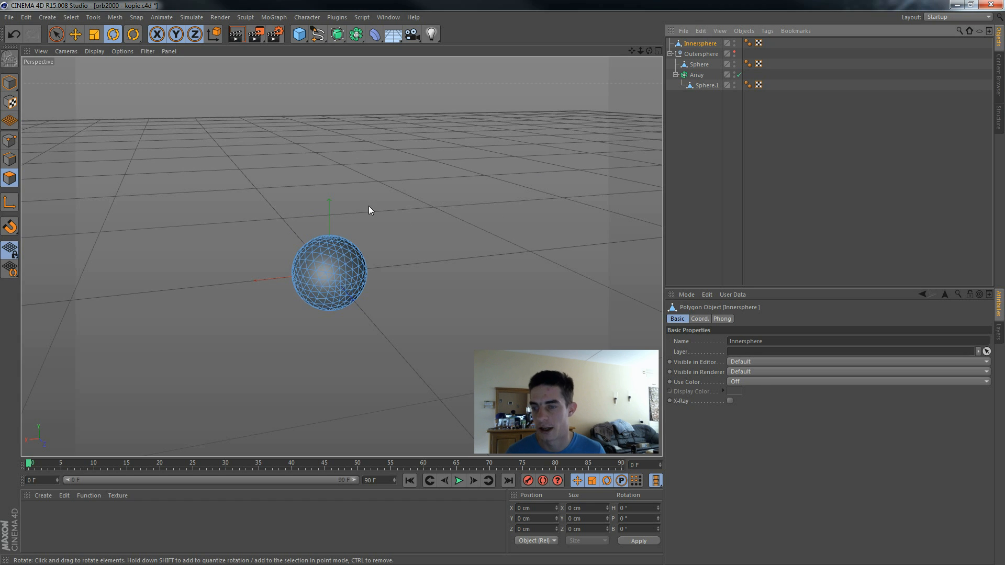
click(56, 35)
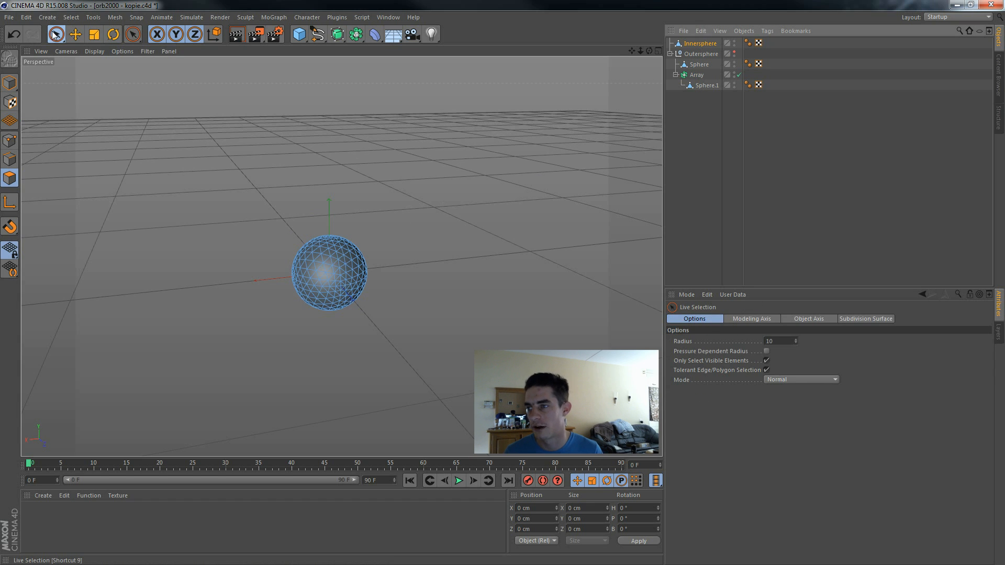
alt+drag(431, 294, 519, 346)
scroll(518, 346, up, 5)
drag(633, 51, 801, 96)
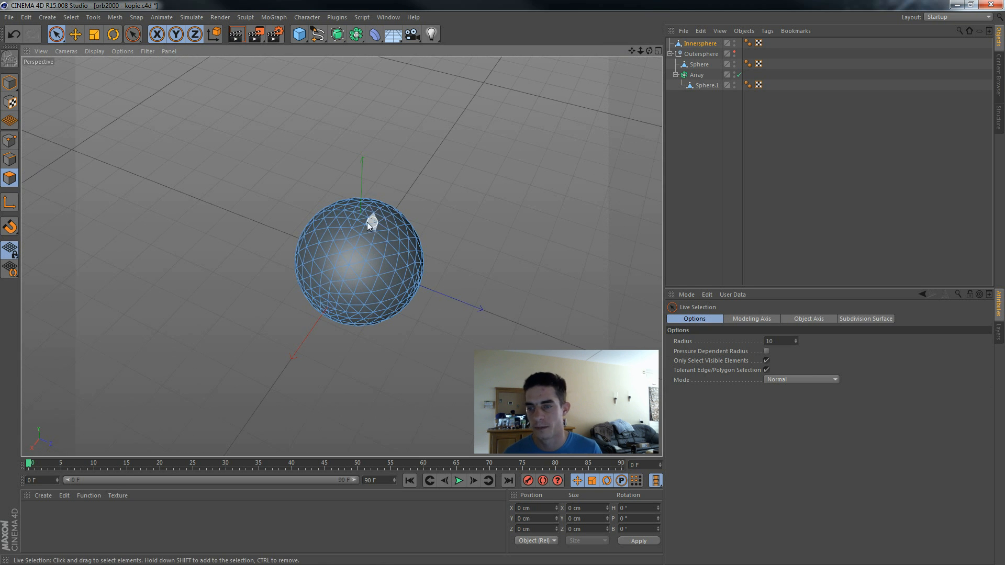
drag(364, 224, 365, 239)
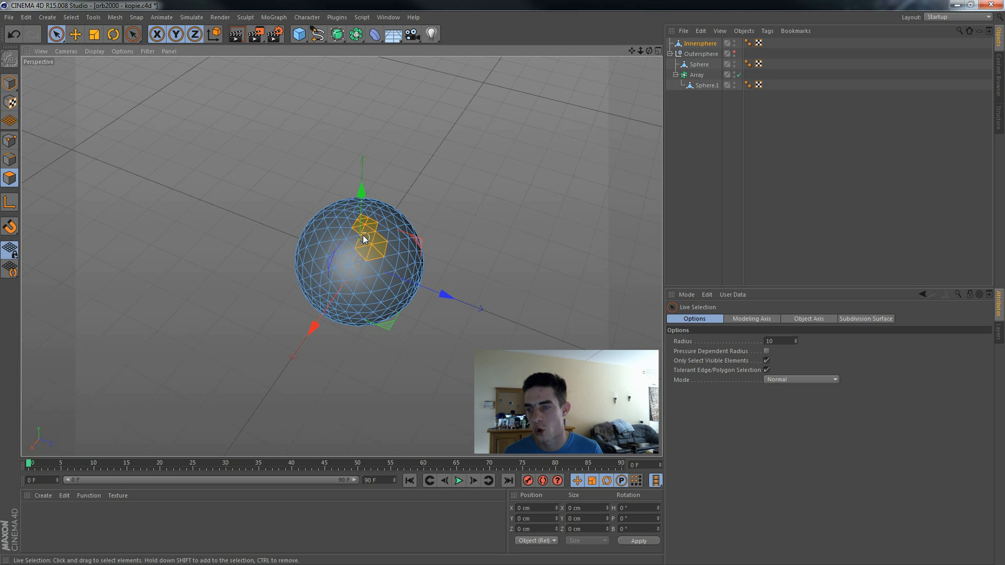
drag(343, 300, 342, 299)
mouse_move(344, 299)
alt+mouse_down()
mouse_move(350, 265)
mouse_move(417, 279)
alt+mouse_up()
shift+click(336, 286)
mouse_move(416, 280)
alt+mouse_down()
mouse_move(419, 304)
mouse_move(357, 293)
alt+mouse_up()
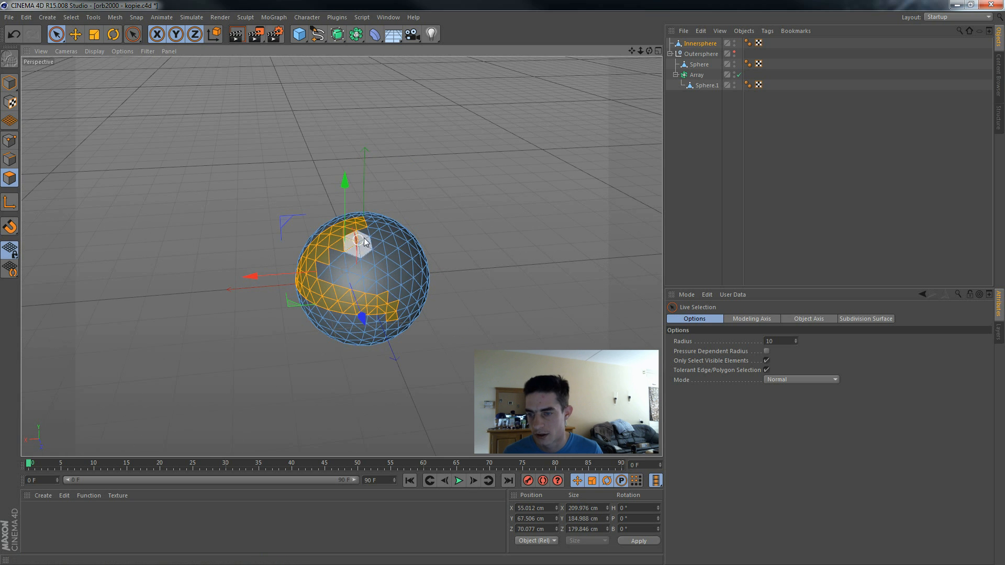
Step: Add the polygons along the third edge and inside the triangle to complete the selected eighth of the sphere
shift+drag(369, 226, 378, 307)
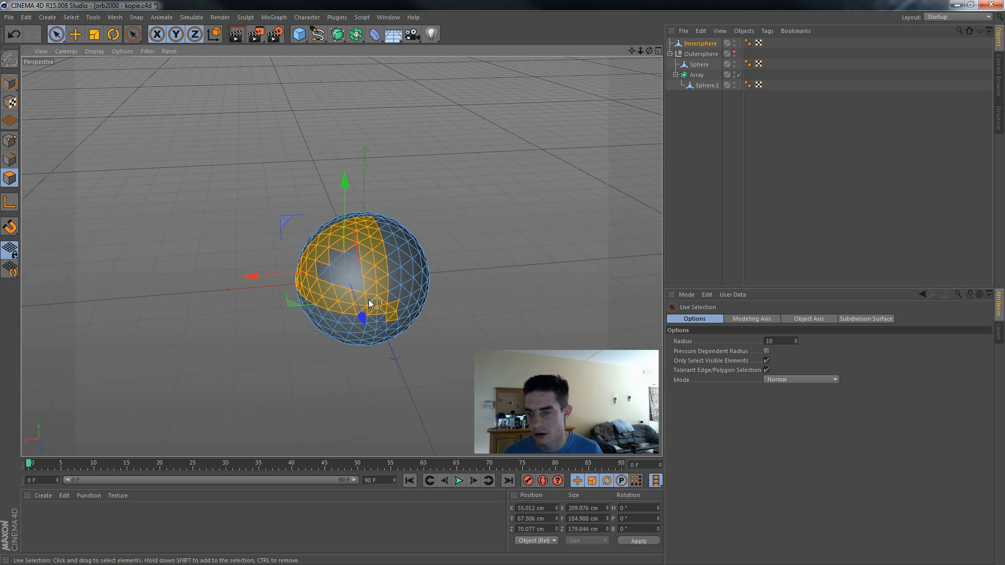
ctrl+click(396, 312)
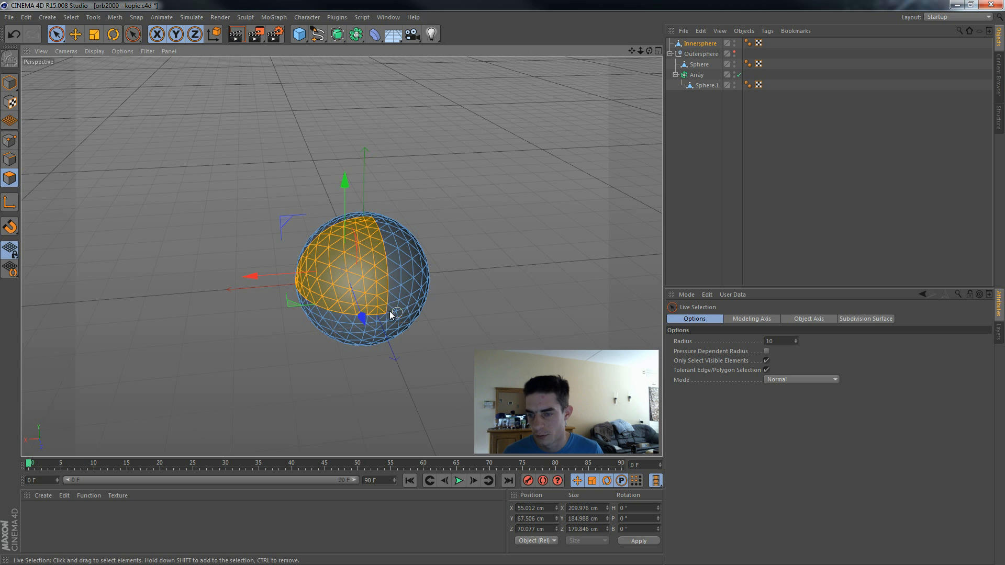
mouse_move(387, 282)
ctrl+mouse_down()
mouse_move(385, 232)
mouse_move(479, 309)
ctrl+mouse_up()
alt+drag(283, 329, 501, 349)
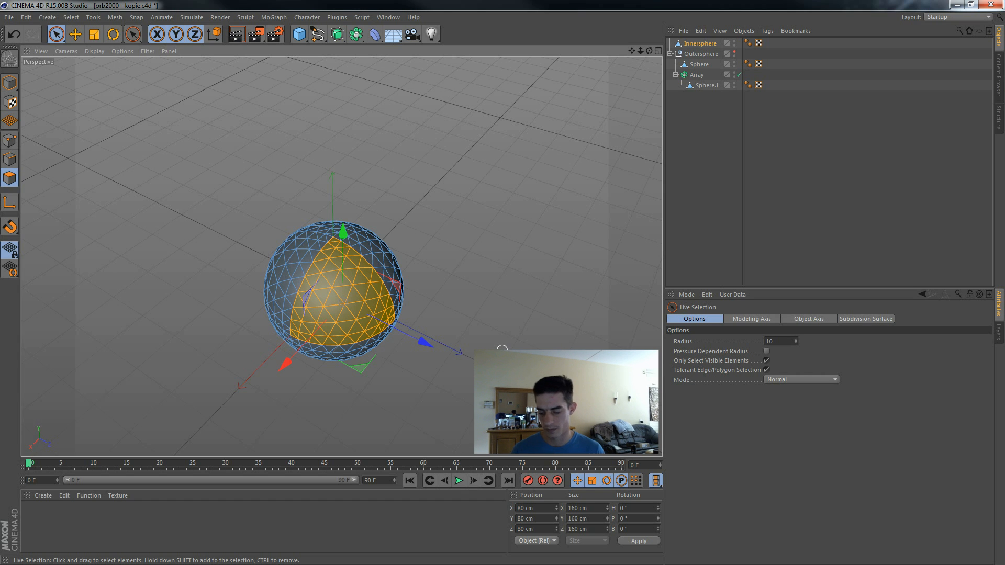
key(u)
key(d)
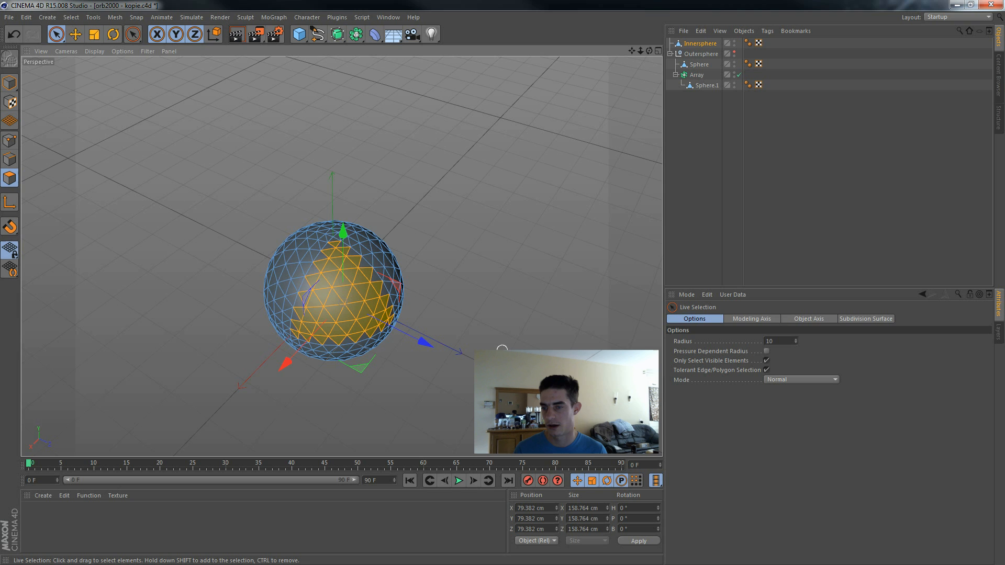
key(ctrl+z)
Step: Invert the selection and delete every Innersphere polygon outside the triangular eighth
key(u)
key(i)
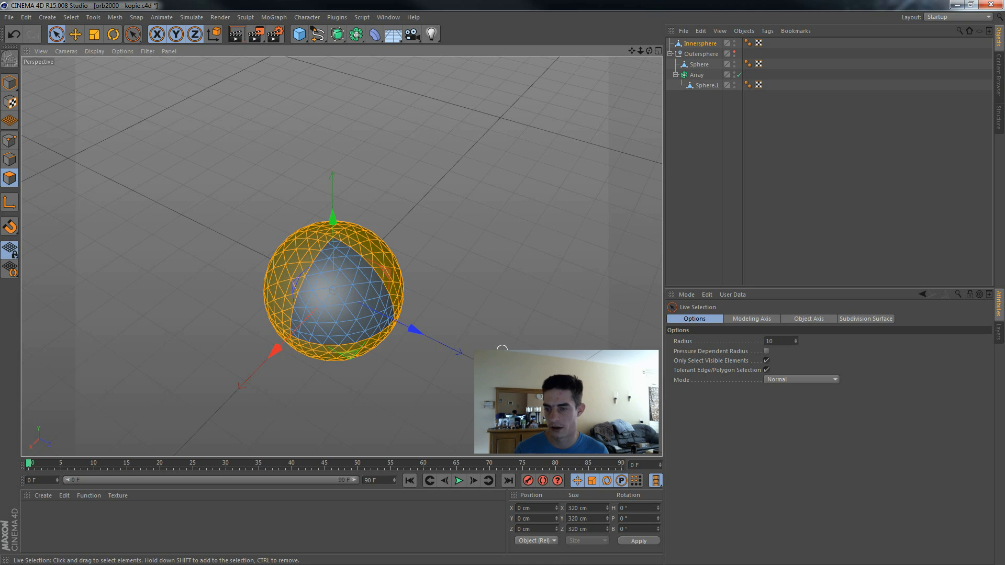
key(Delete)
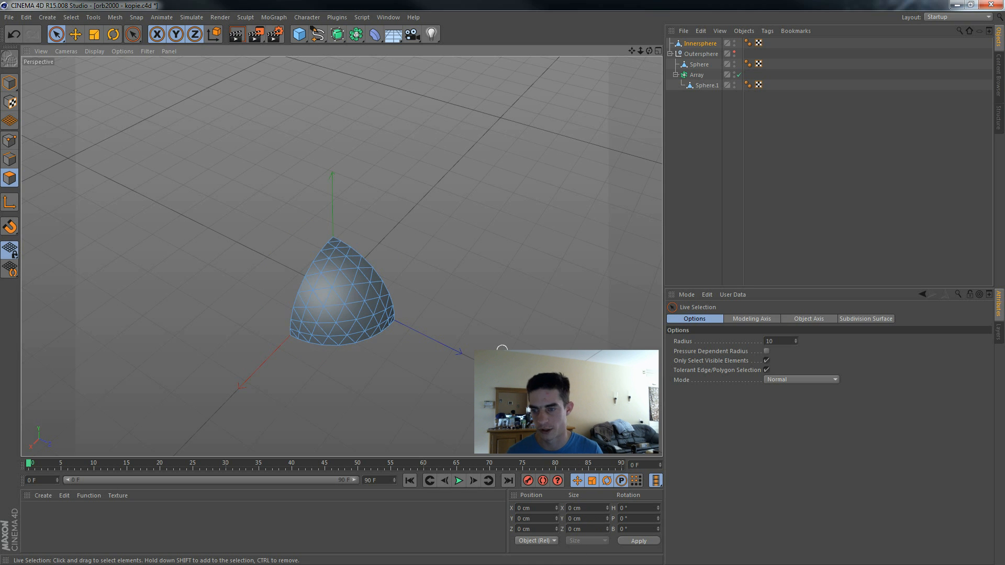
Step: Select all polygons of the remaining eighth and extrude them outward by 10 cm
alt+drag(504, 338, 526, 333)
key(ctrl+a)
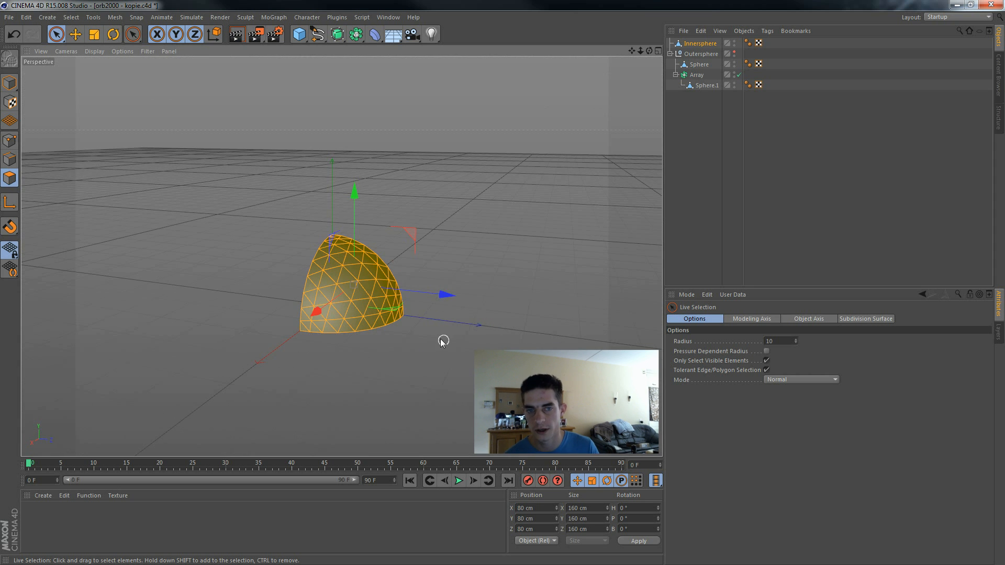
right_click(581, 300)
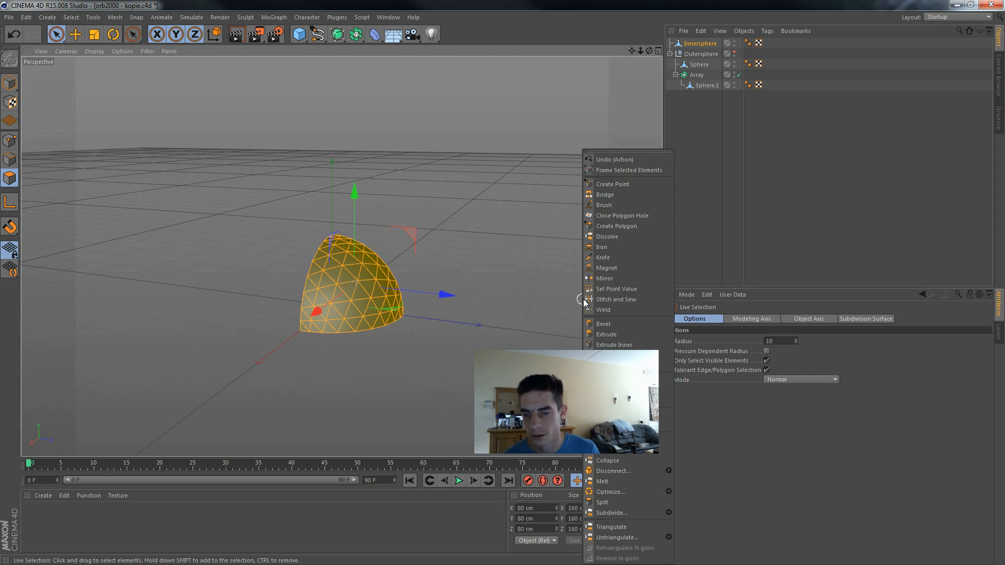
click(607, 336)
alt+drag(534, 350, 522, 333)
right_click(532, 315)
click(438, 374)
alt+drag(438, 374, 251, 413)
alt+drag(590, 314, 502, 335)
Step: Inset the selected outer polygons by about 8.4 cm with Extrude Inner and extrude them by about -9.8 cm
right_click(503, 335)
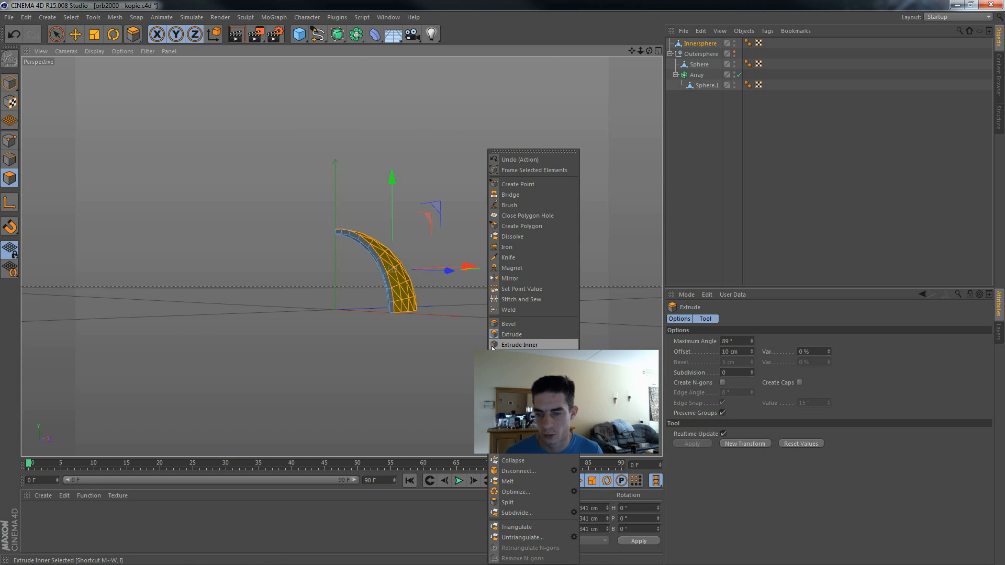
click(493, 346)
alt+drag(523, 330, 492, 347)
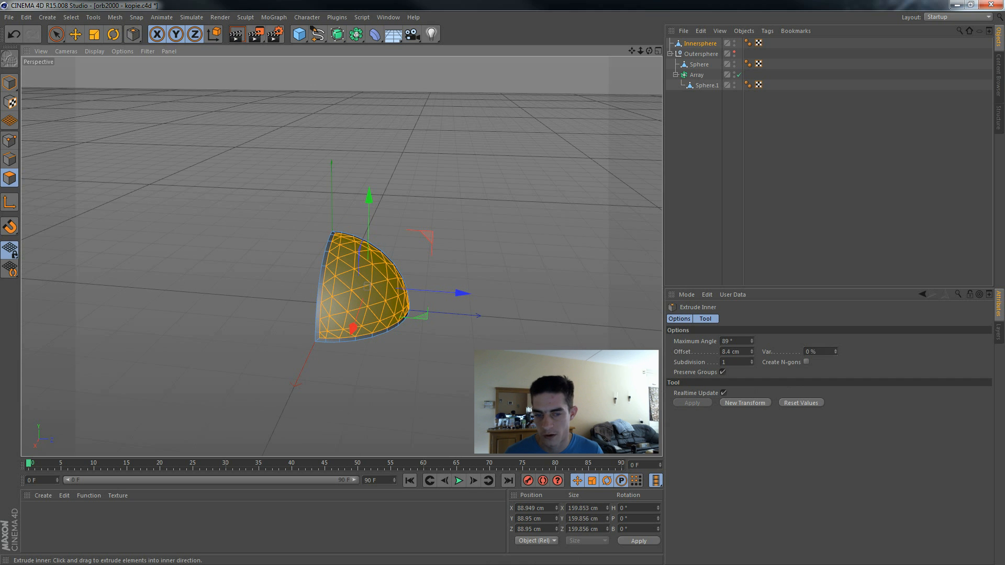
right_click(548, 335)
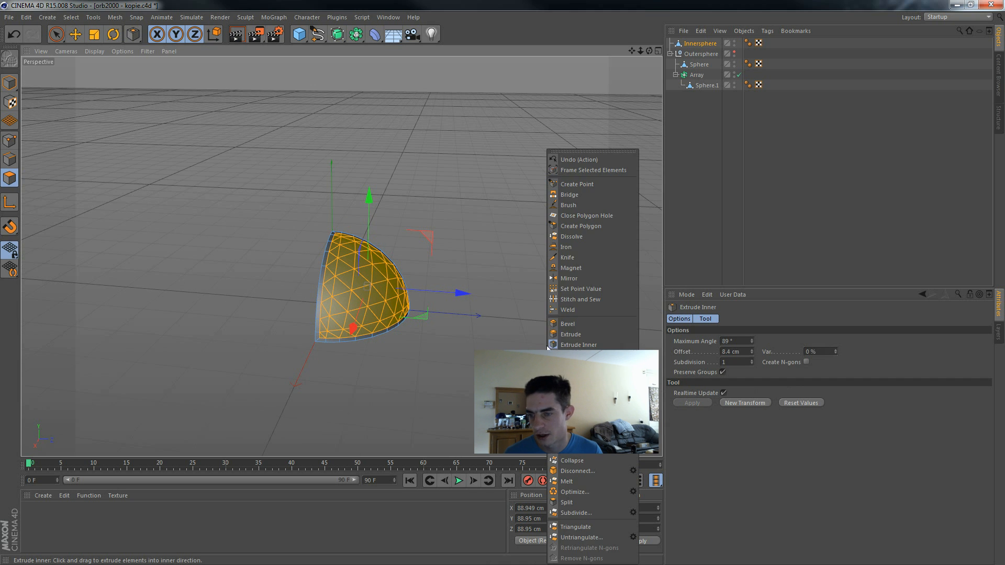
click(580, 332)
drag(580, 331, 540, 331)
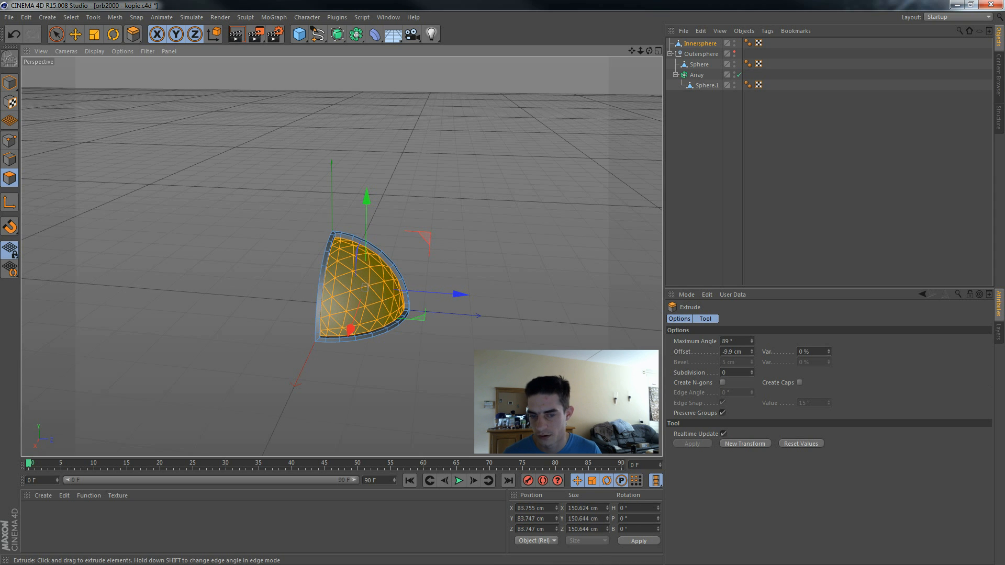
Step: Inset the selected polygons by 8 cm with Extrude Inner and extrude them outward by about 8.5 cm
right_click(581, 334)
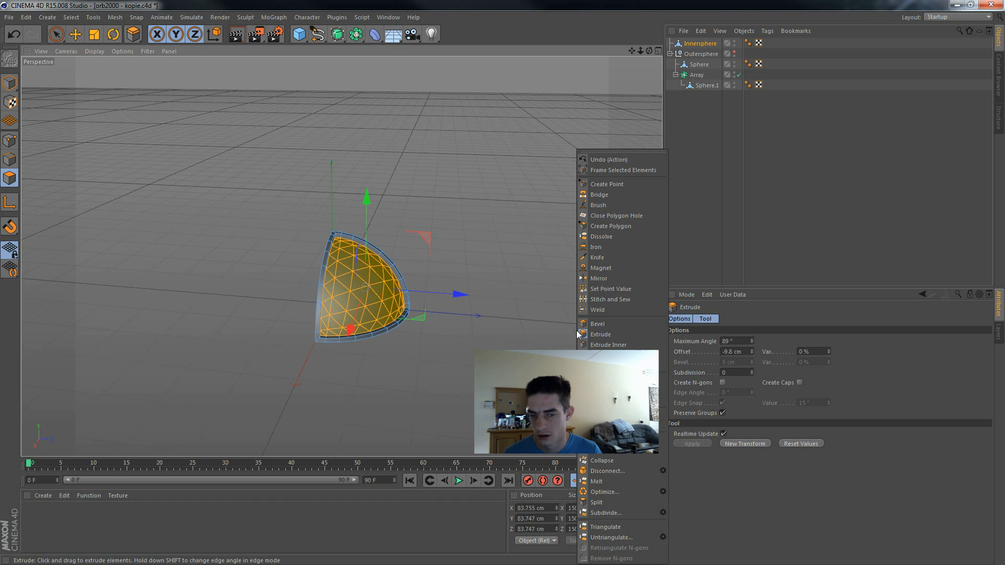
click(585, 336)
mouse_move(585, 337)
mouse_down()
mouse_move(607, 336)
mouse_move(577, 325)
mouse_up()
right_click(577, 325)
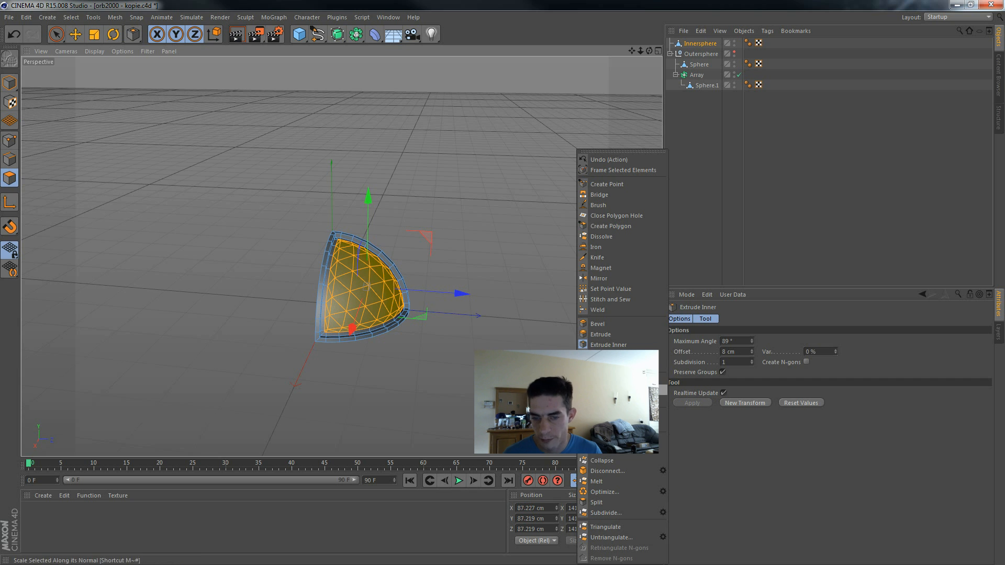
click(601, 334)
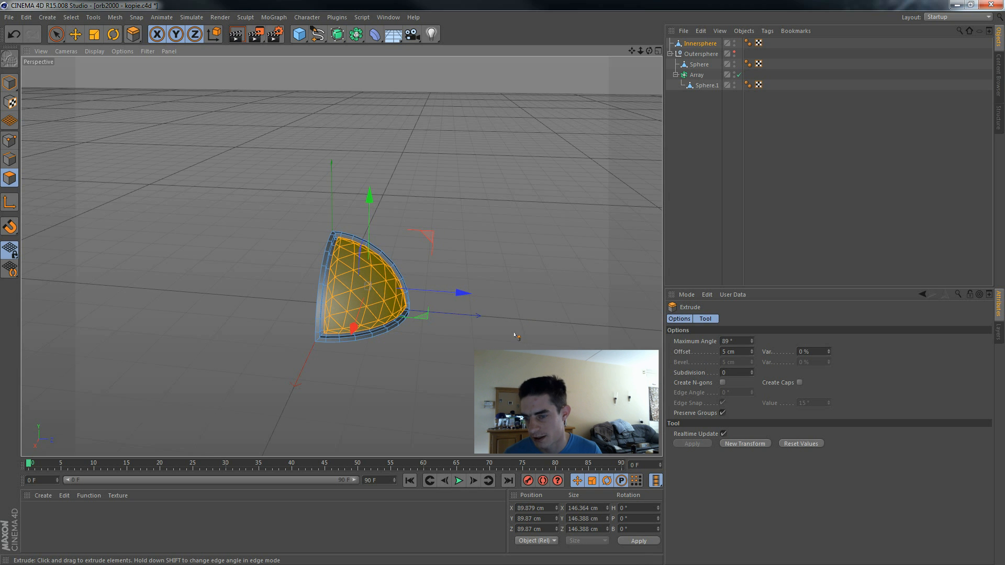
alt+drag(516, 338, 317, 297)
alt+drag(459, 291, 663, 271)
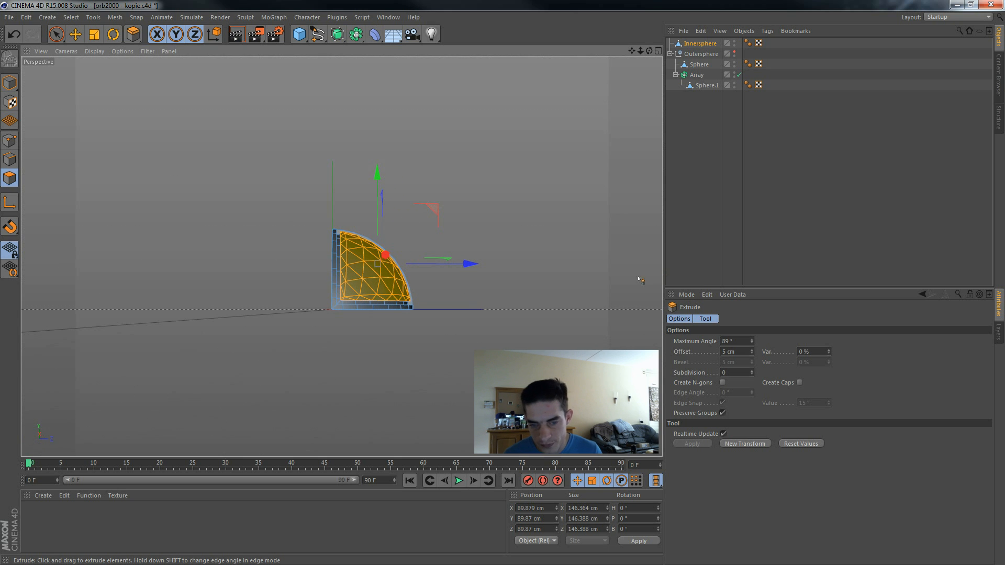
drag(532, 302, 339, 380)
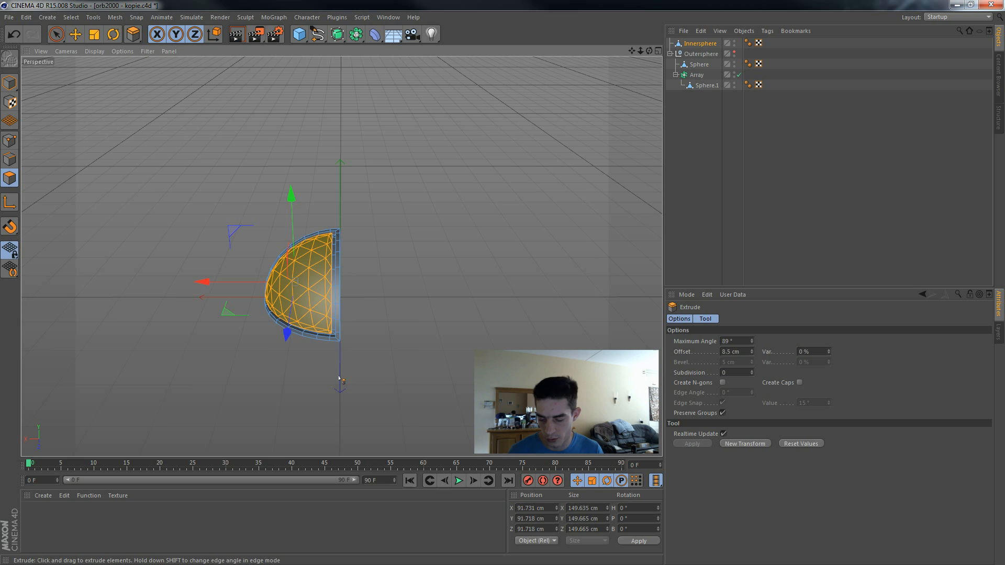
Step: Apply another inner extrusion to the raised polygons to add a further border around the panel
key(u)
key(k)
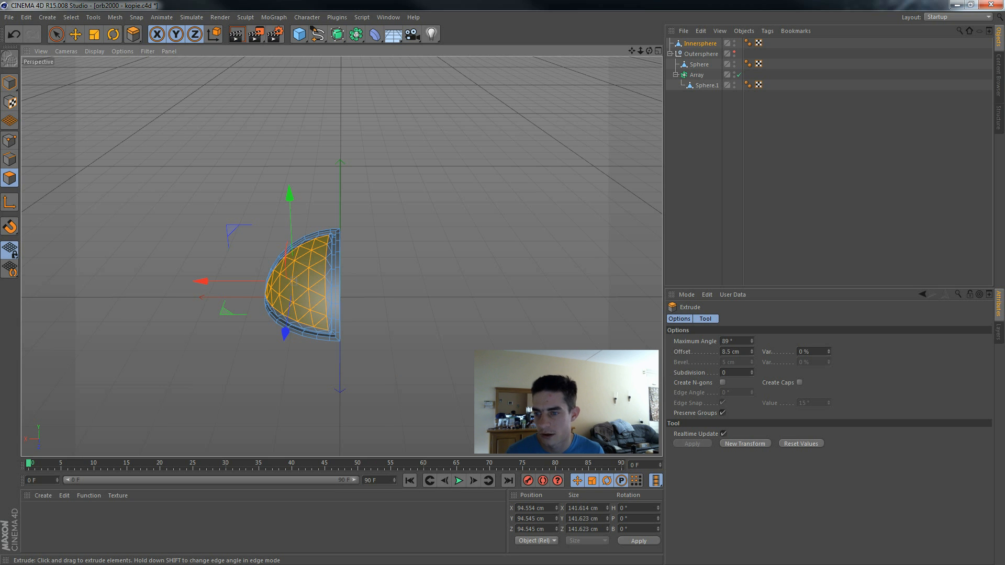
alt+drag(469, 379, 566, 341)
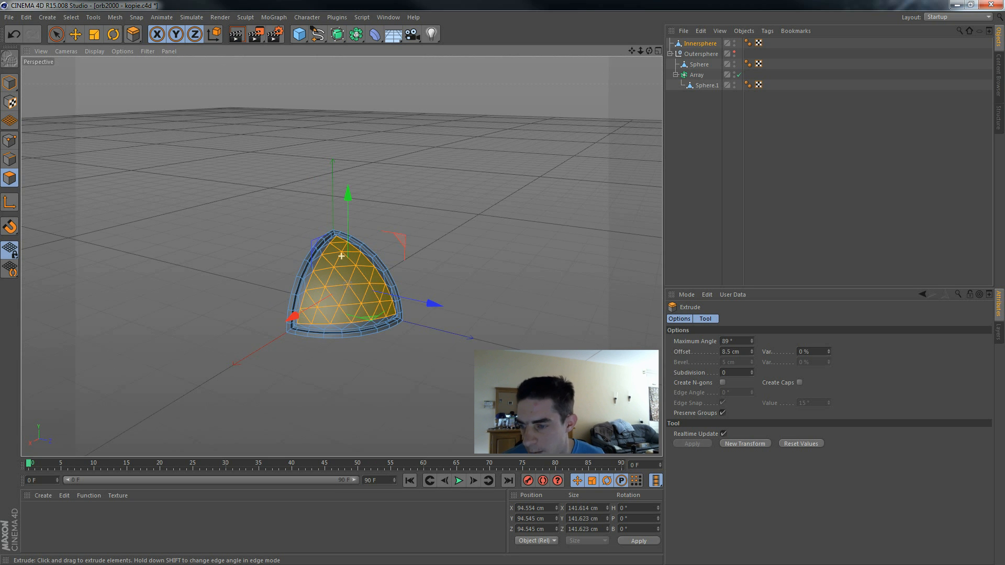
alt+drag(227, 426, 295, 410)
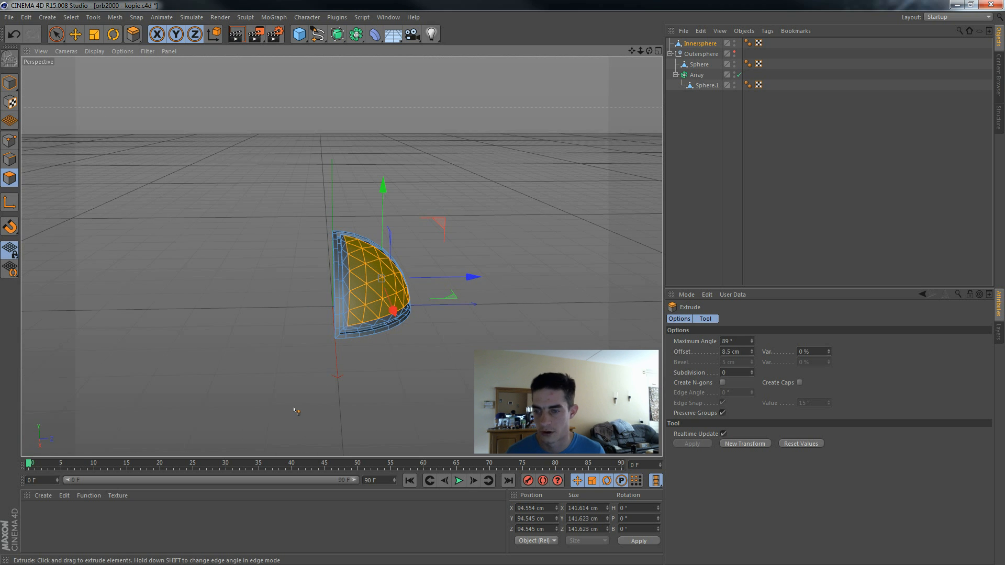
alt+drag(409, 438, 424, 416)
Step: Inset the selected panel polygons by 8 cm with Extrude Inner
right_click(498, 306)
click(524, 354)
right_click(525, 345)
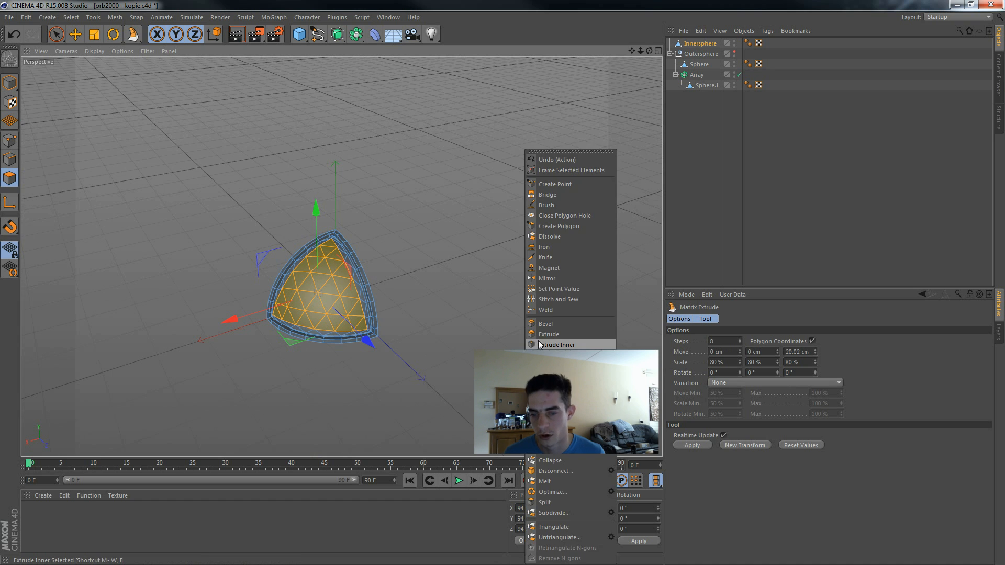
click(540, 345)
drag(540, 345, 544, 345)
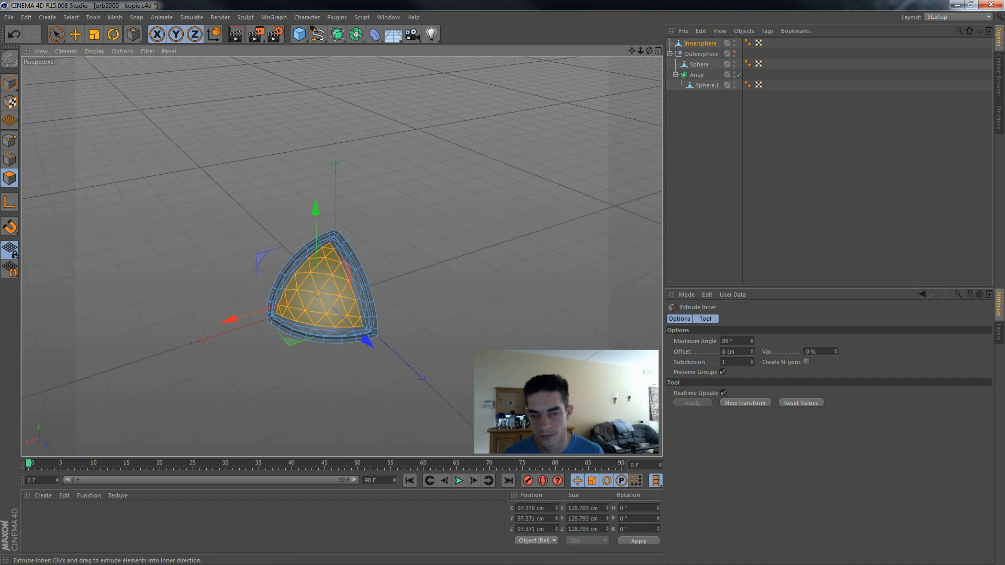
Step: Extrude the inset panel polygons by -16 cm to sink them into the shell
right_click(547, 322)
click(582, 327)
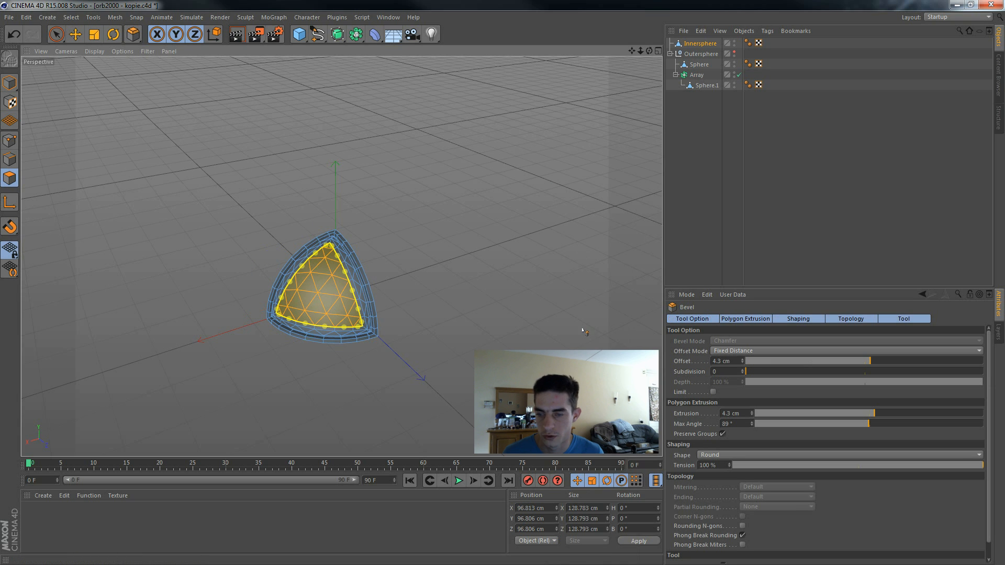
right_click(578, 329)
click(603, 339)
drag(604, 339, 594, 339)
Step: Inset the sunken polygons by 7 cm with Extrude Inner and extrude them outward by 12 cm
right_click(595, 336)
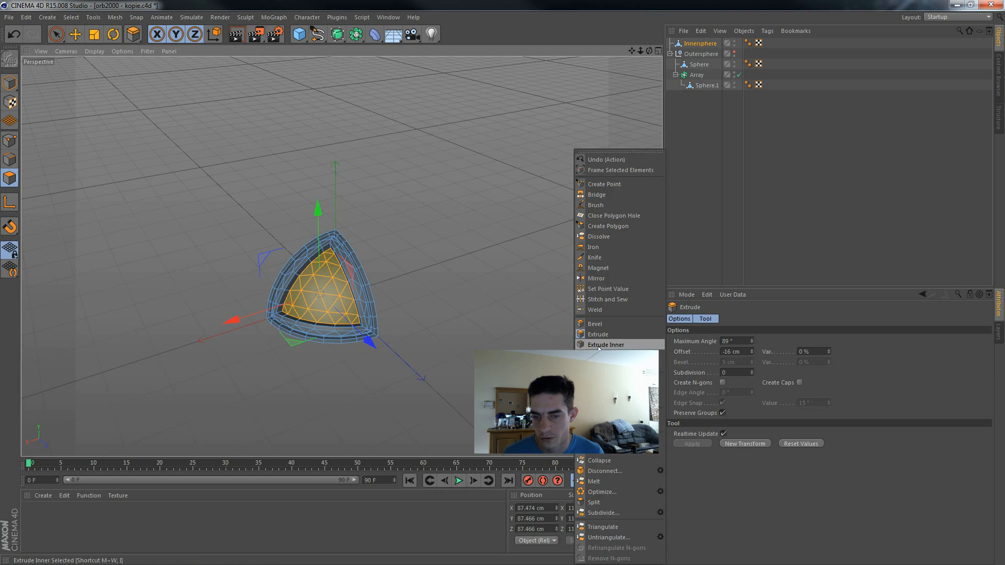
click(597, 343)
drag(603, 343, 601, 344)
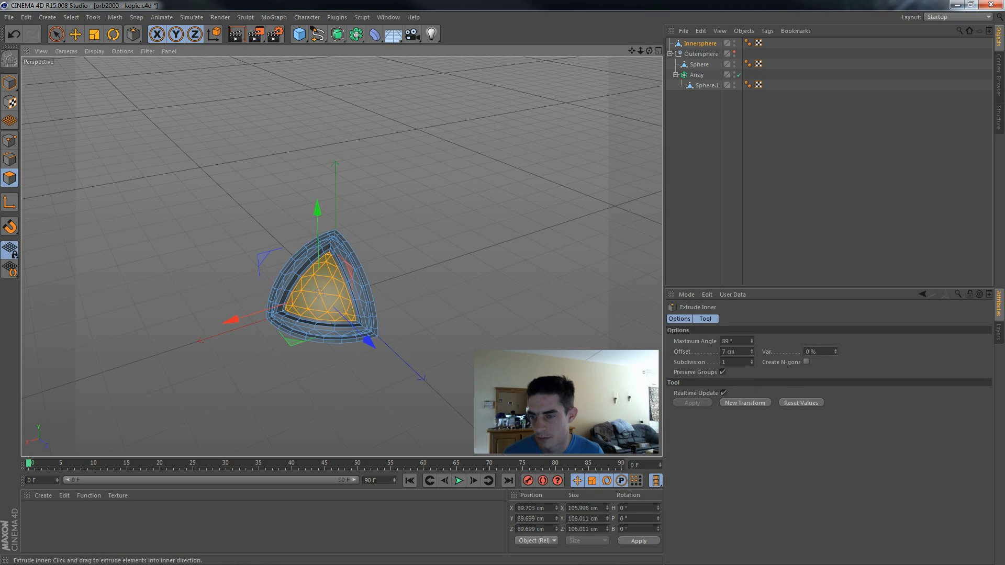
right_click(586, 346)
click(597, 332)
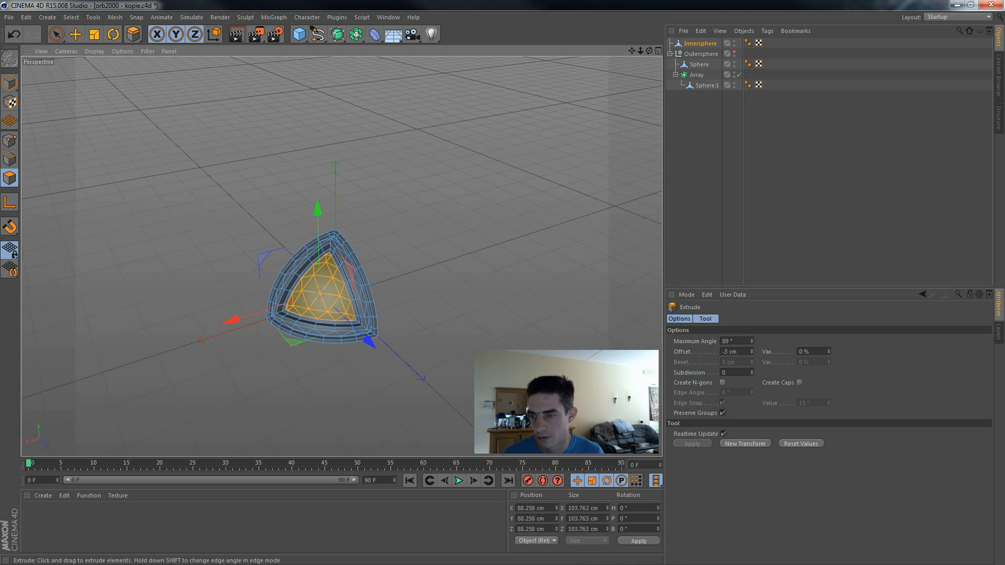
drag(597, 333, 601, 333)
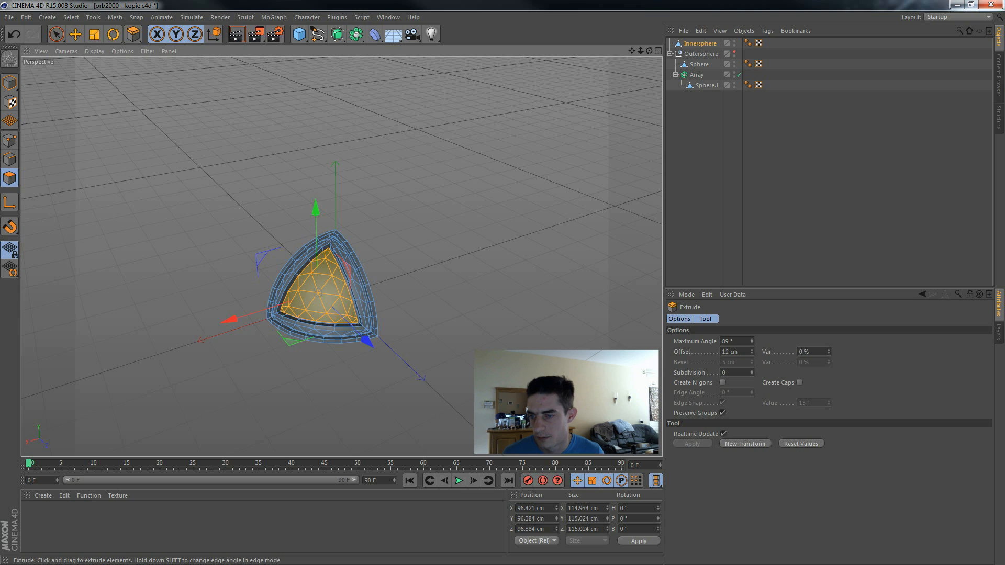
Step: Clear the current selection and select the hexagonal patch of polygons at the panel's centre with Live Selection
key(space)
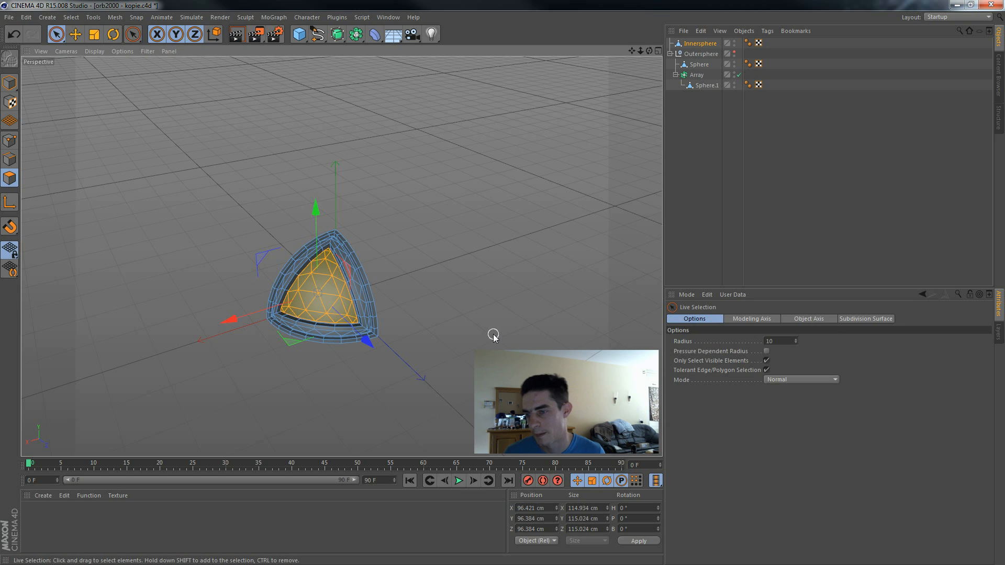
click(473, 336)
alt+drag(470, 336, 580, 306)
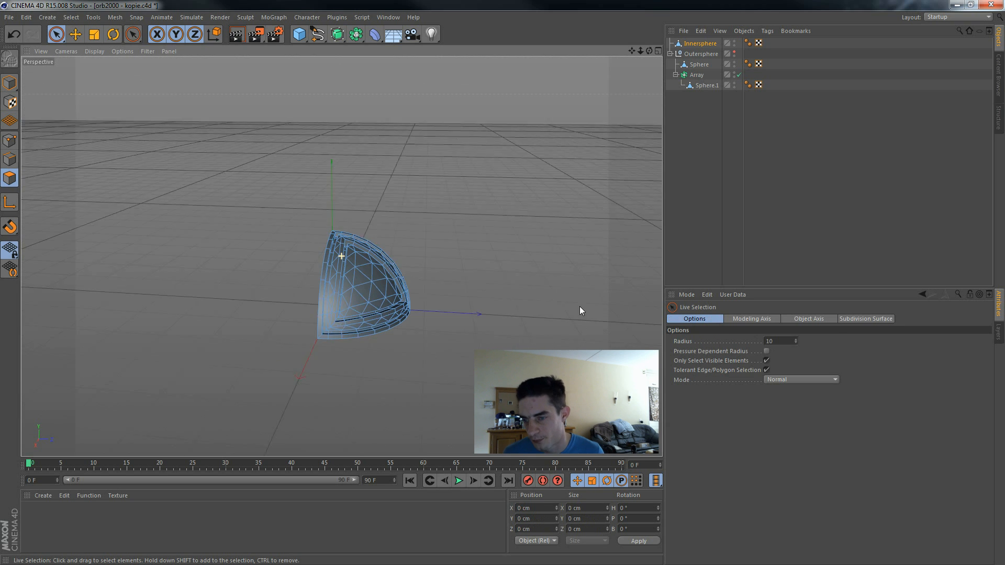
click(374, 277)
alt+drag(482, 260, 401, 287)
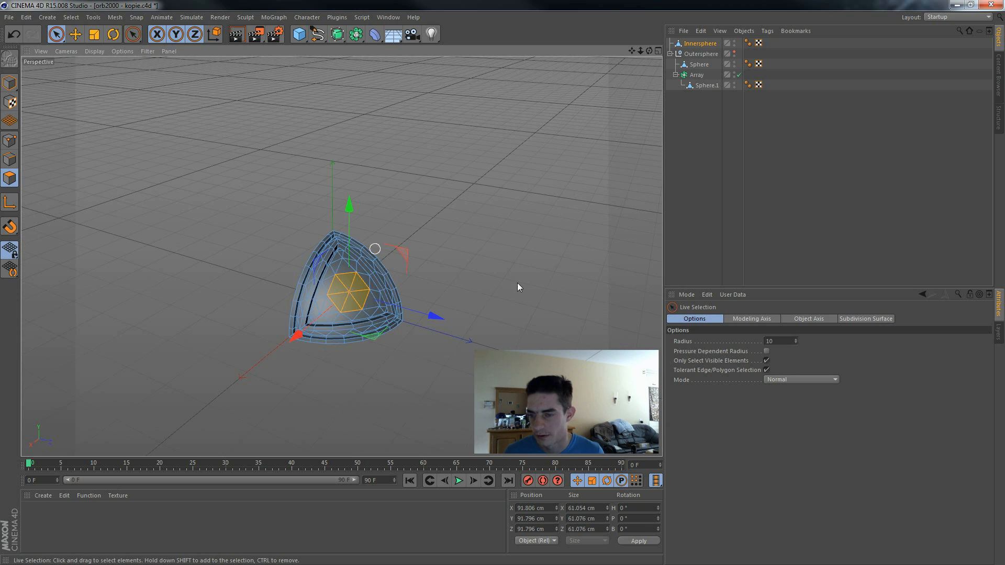
Step: Melt the selected hexagonal patch into a single polygon and extrude it outward by 17 cm
right_click(553, 307)
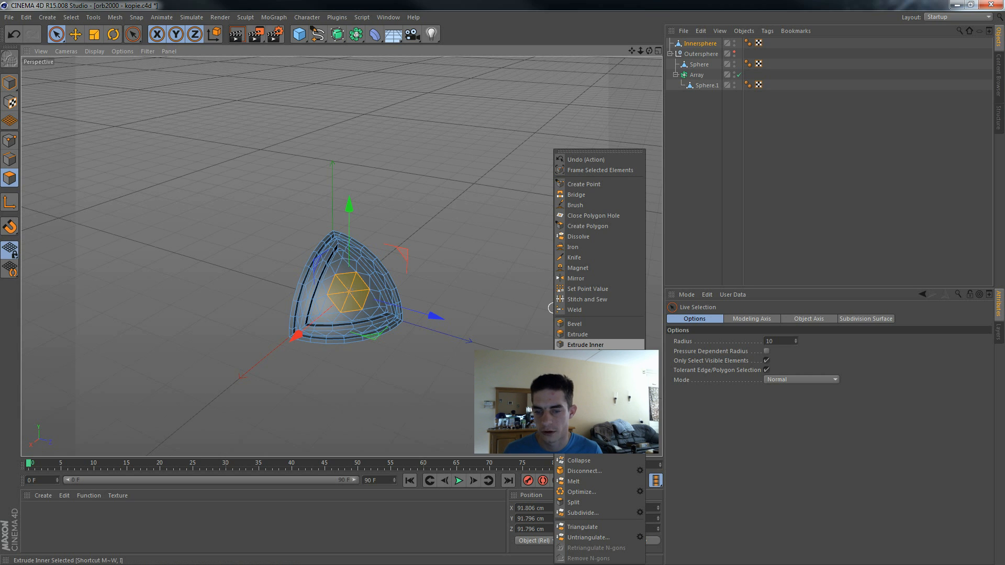
click(595, 480)
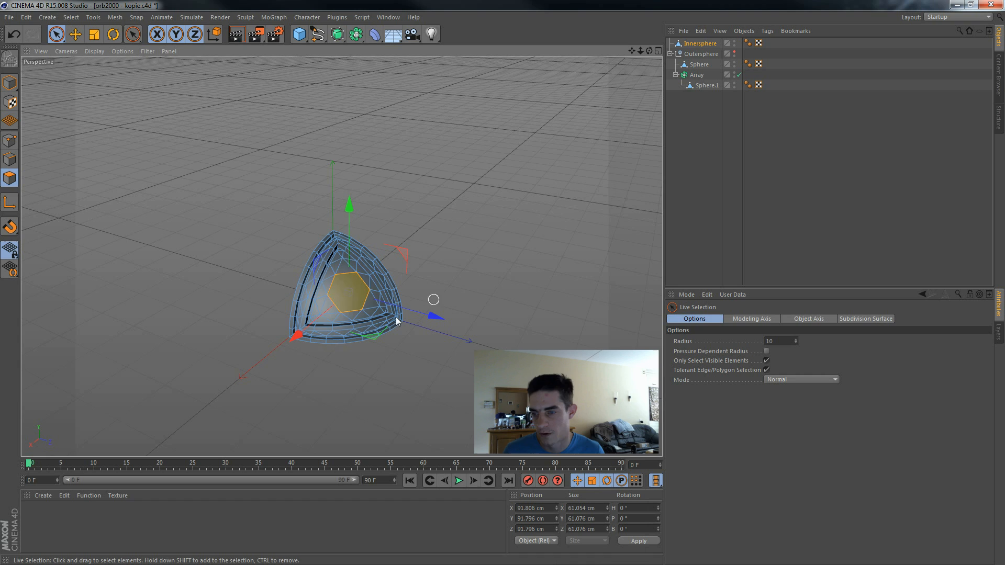
right_click(558, 274)
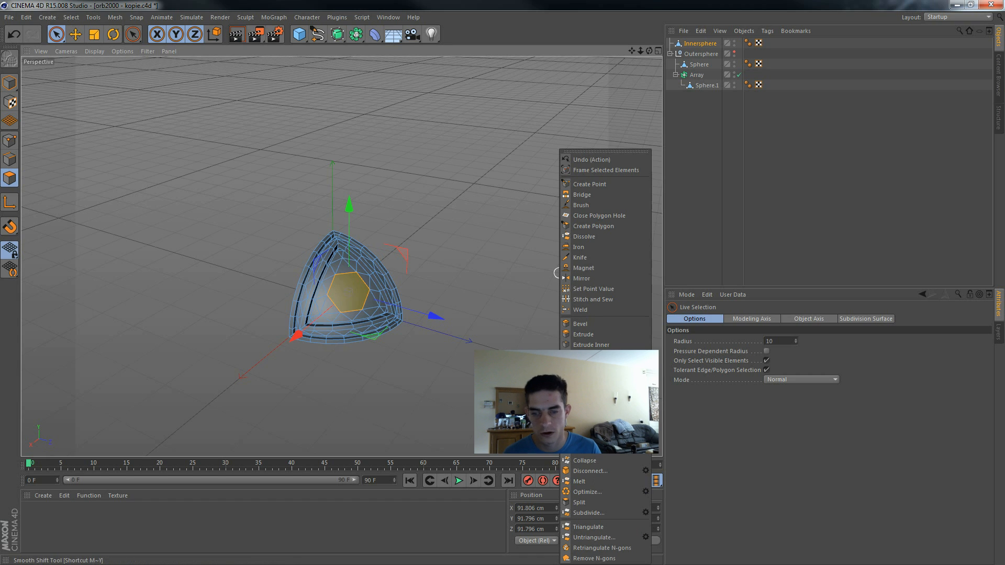
click(620, 335)
drag(587, 312, 492, 343)
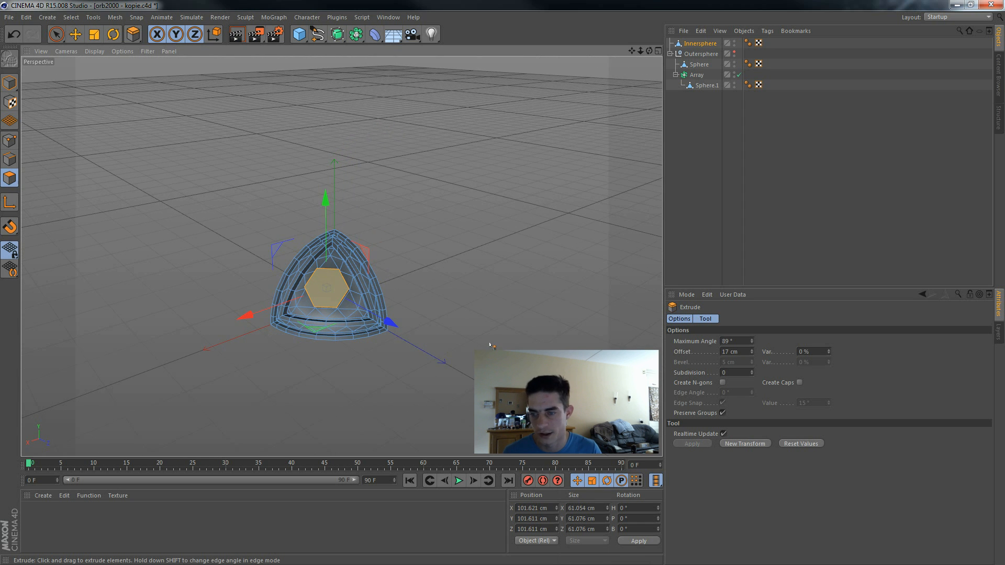
Step: Inset the raised hexagon by about 8.1 cm with Extrude Inner
right_click(491, 343)
click(525, 344)
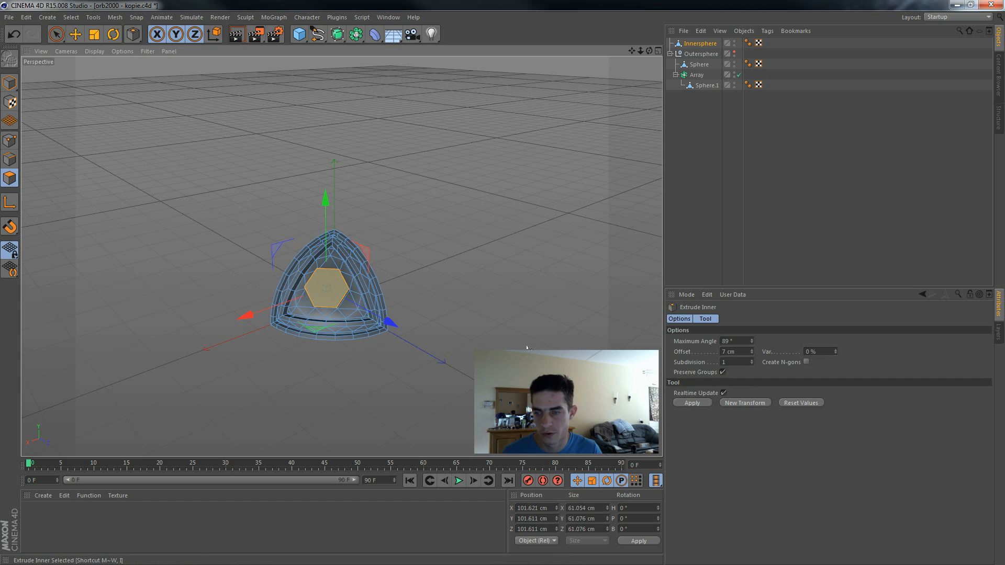
drag(525, 356, 529, 356)
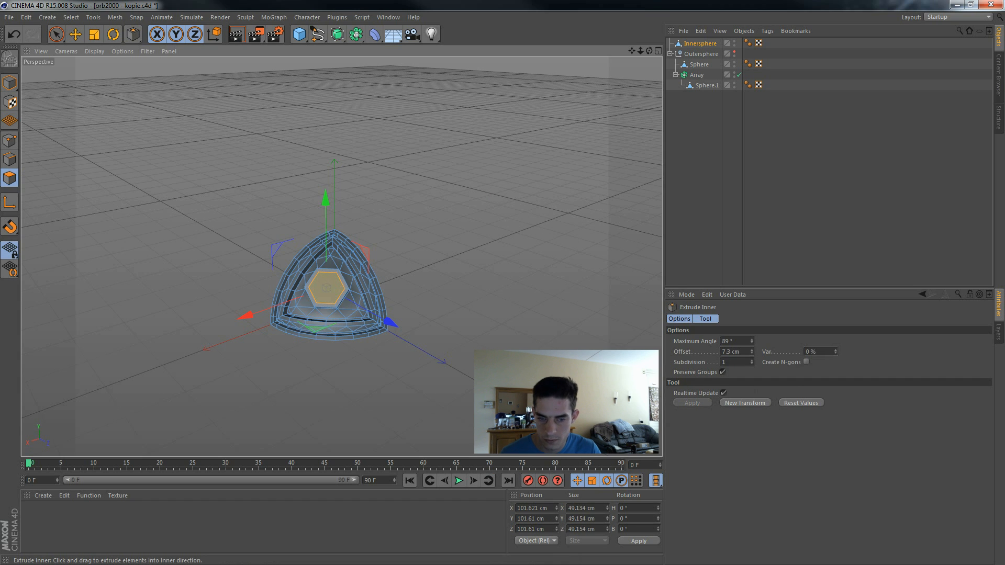
Step: Extrude the inset hexagon by -17 cm to sink it inside the raised rim
right_click(527, 347)
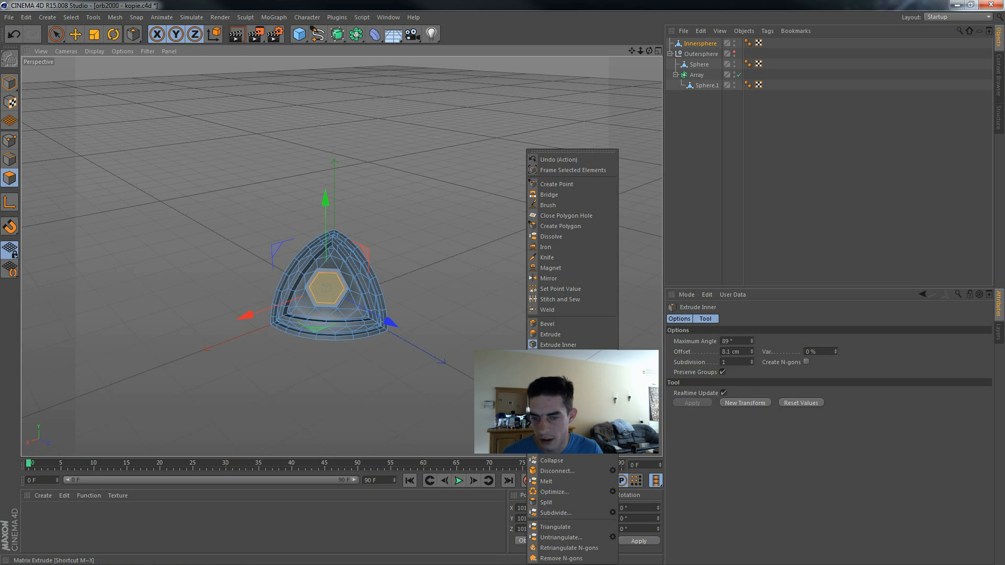
click(569, 336)
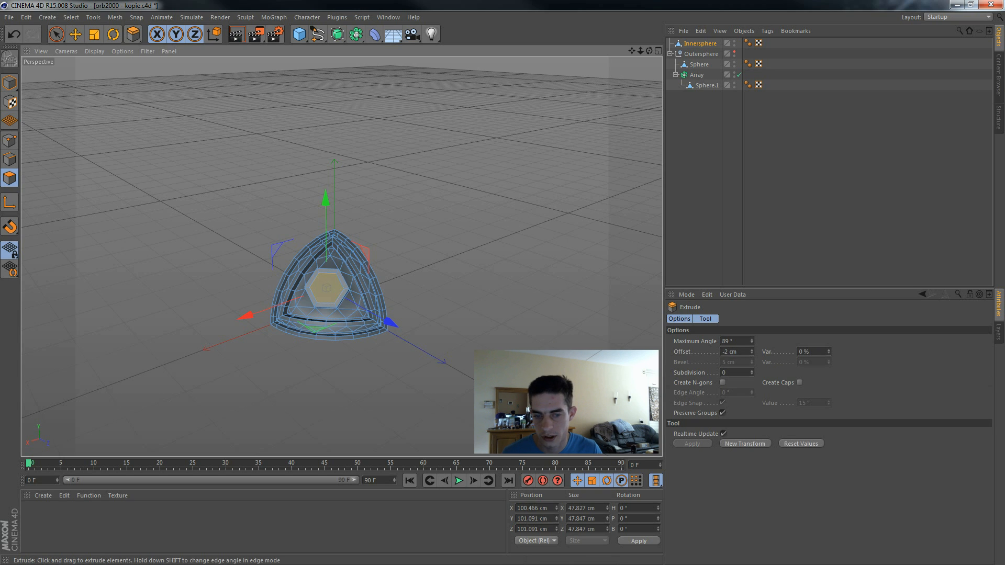
drag(516, 362, 510, 361)
drag(751, 353, 654, 354)
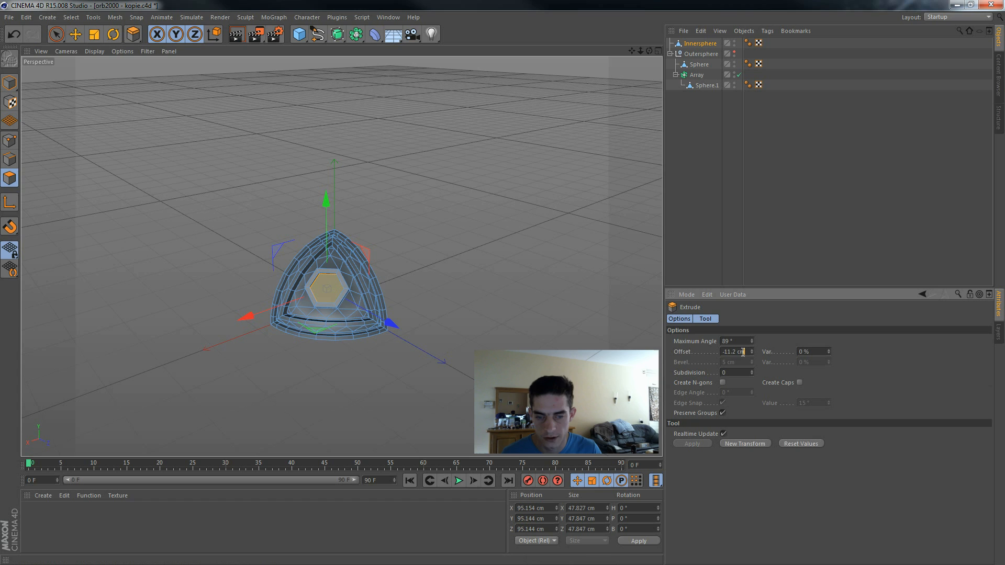
text(/17)
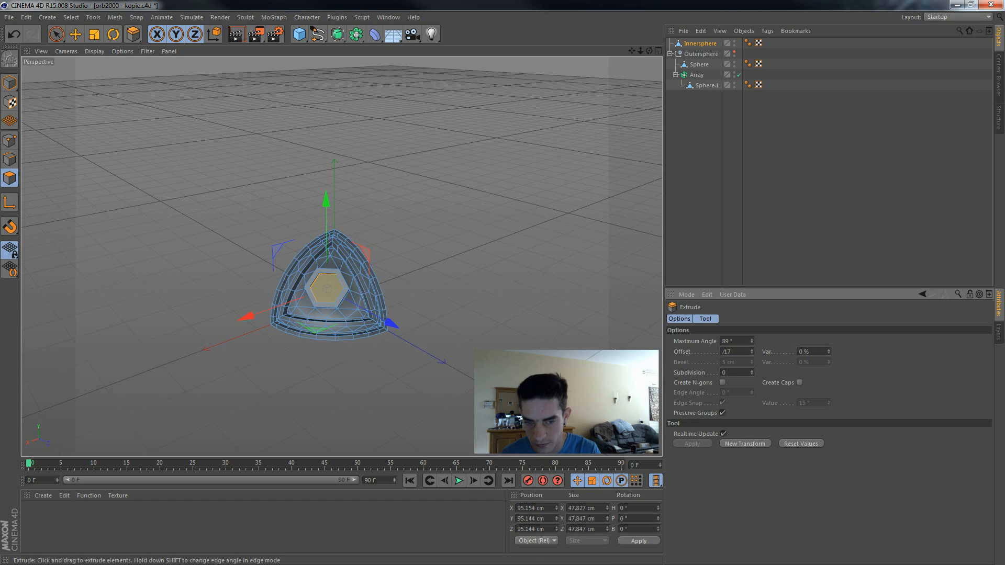
key(Return)
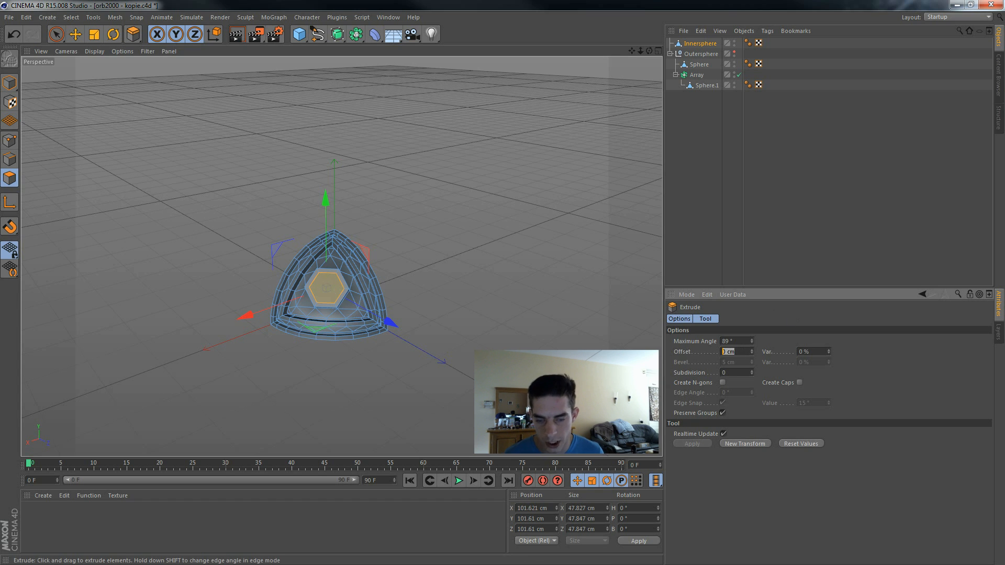
text(-17)
key(Return)
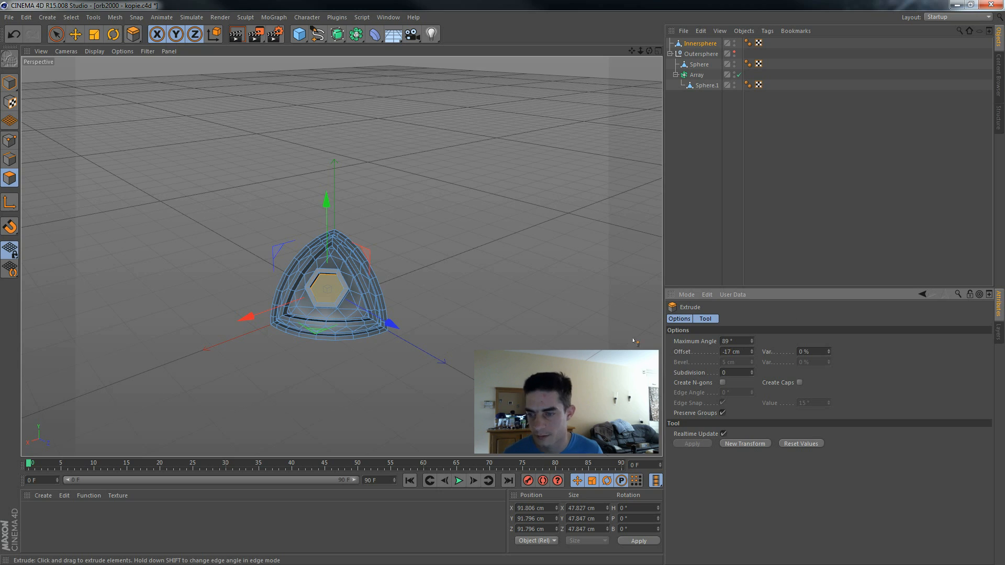
Step: Add an Array object and make the Innersphere piece its child
alt+drag(534, 125, 613, 191)
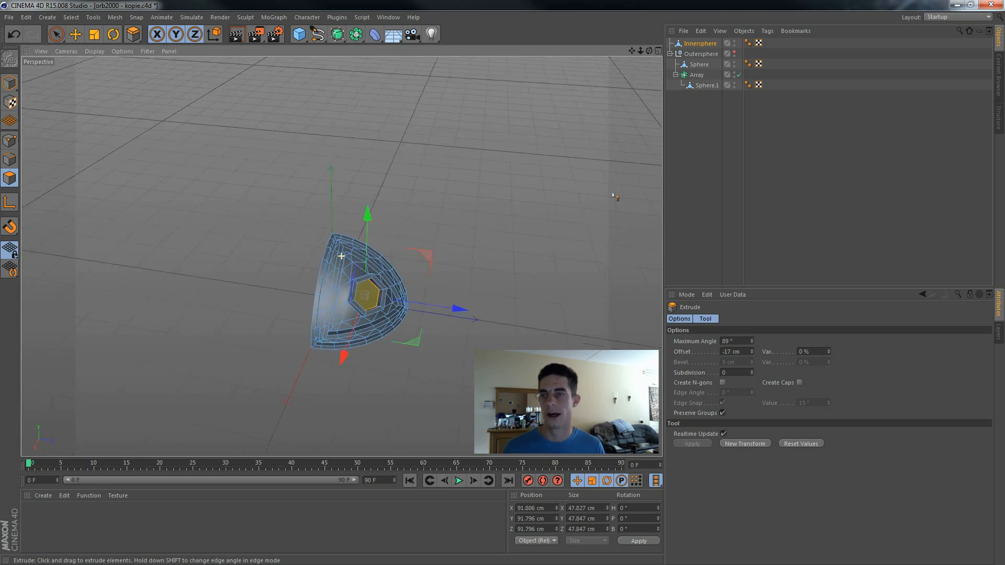
click(357, 34)
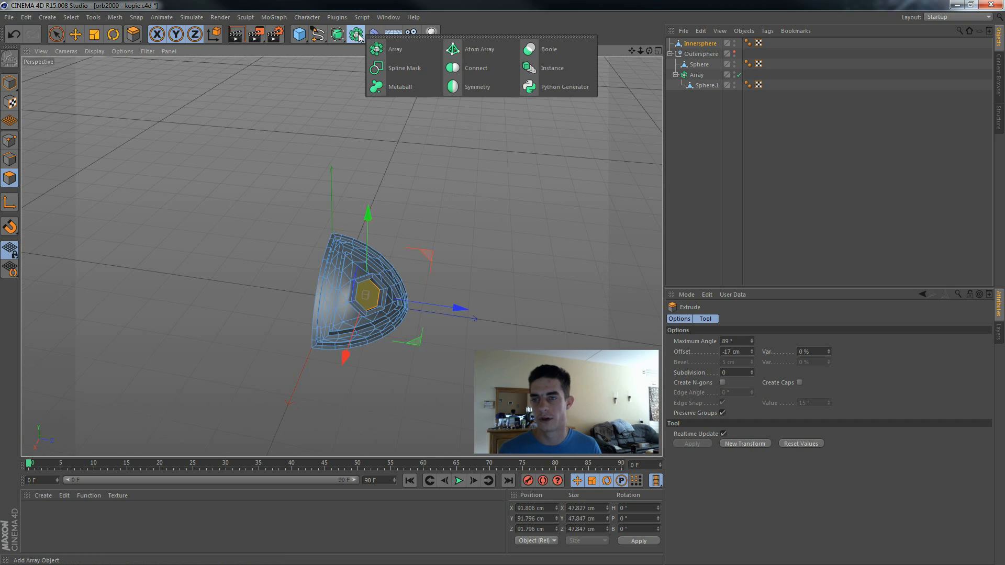
click(387, 48)
click(694, 55)
drag(687, 47, 690, 44)
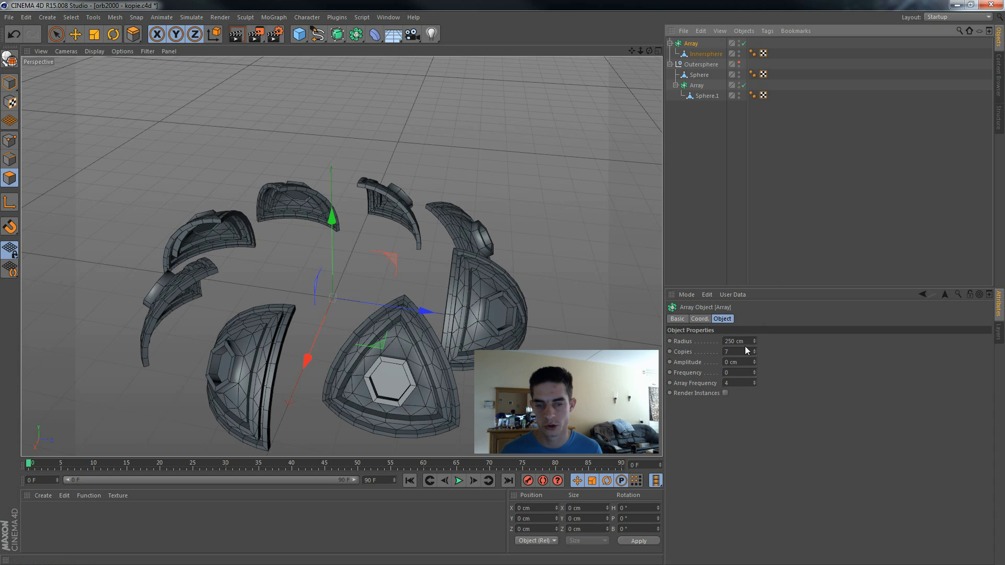
Step: Set the new array's radius to 0 cm and its copies to 3
click(741, 341)
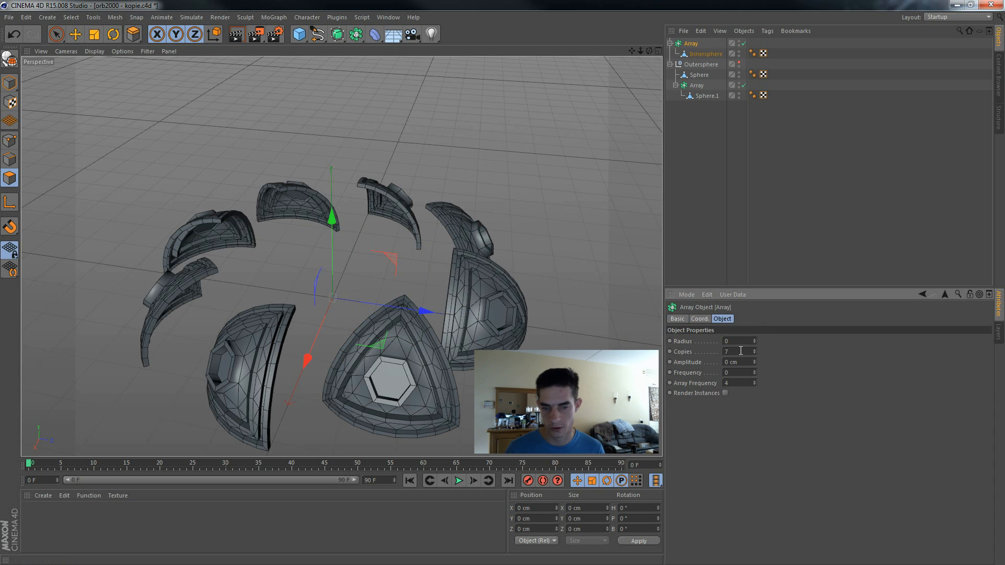
click(741, 351)
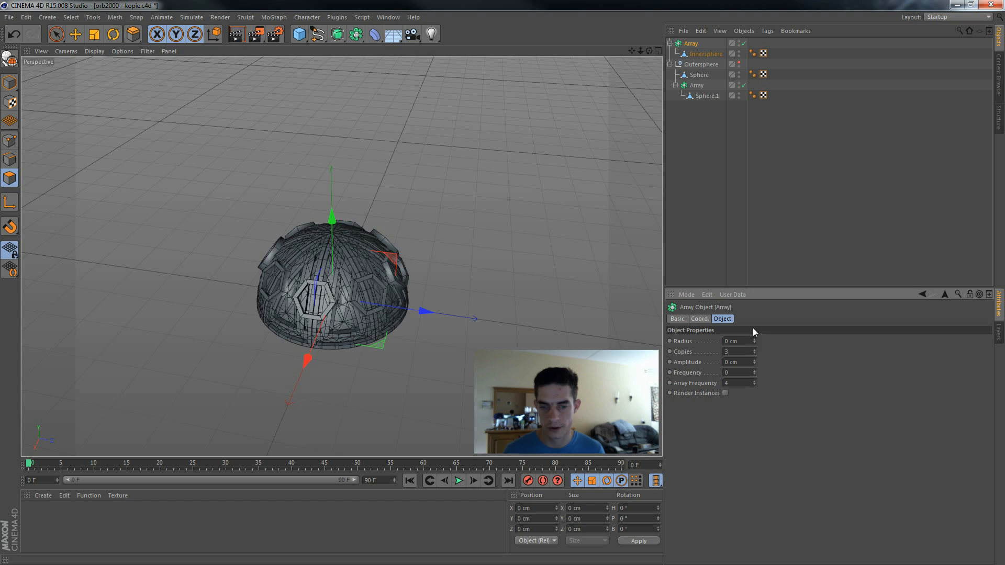
text(3)
key(Return)
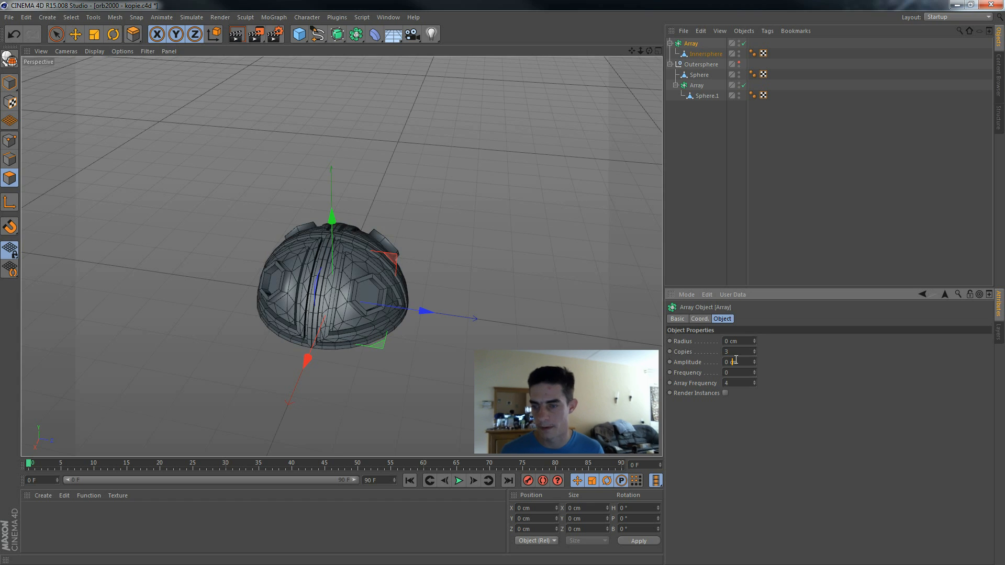
Step: Collapse the Outersphere group, make the inner array editable and rename it "Top sphere half"
click(698, 45)
click(670, 64)
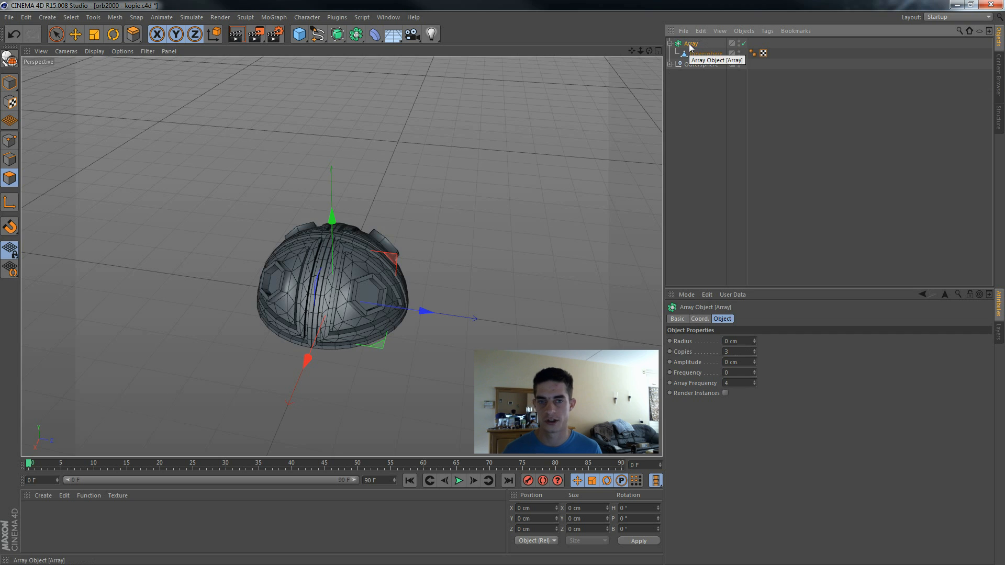
key(c)
click(669, 44)
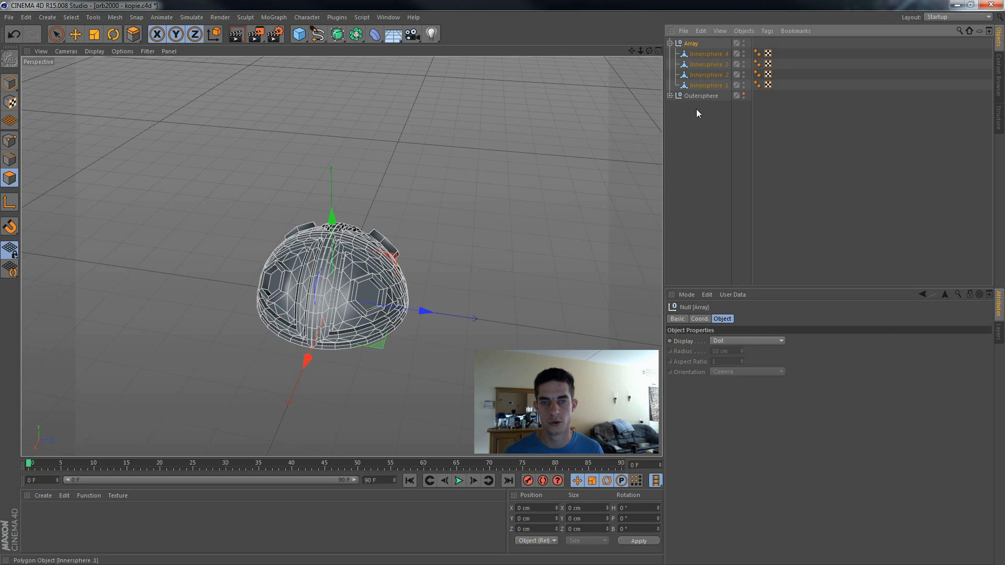
double_click(689, 44)
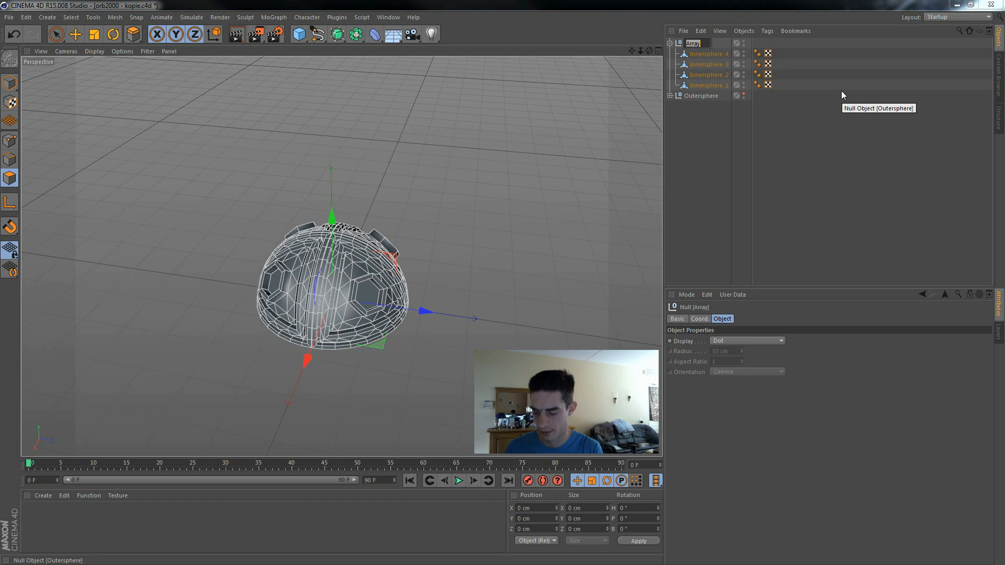
text(Top sphere half)
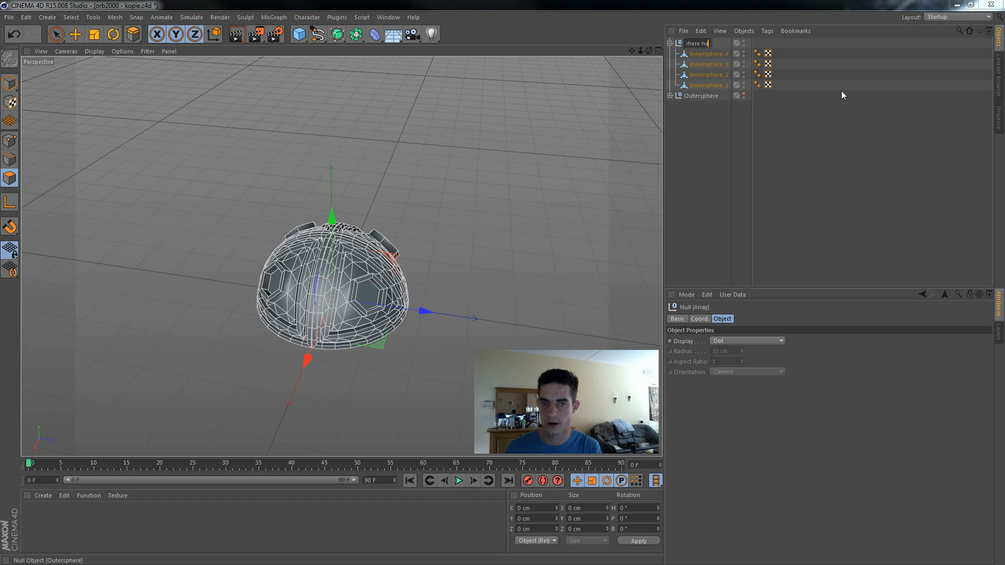
key(Return)
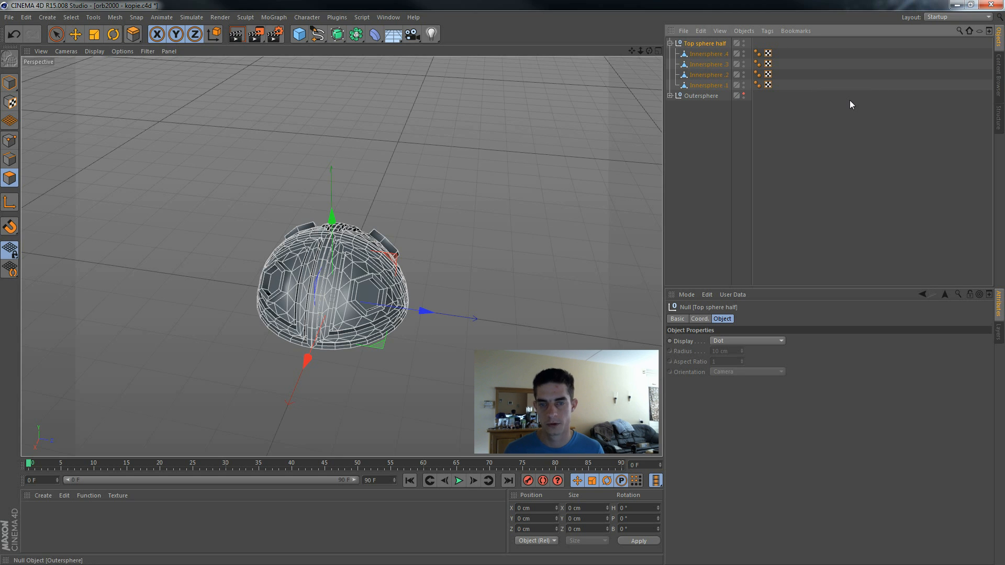
Step: Duplicate the Top sphere half group and rename the copy "Bottom sphere half"
key(ctrl+c)
key(ctrl+v)
double_click(714, 43)
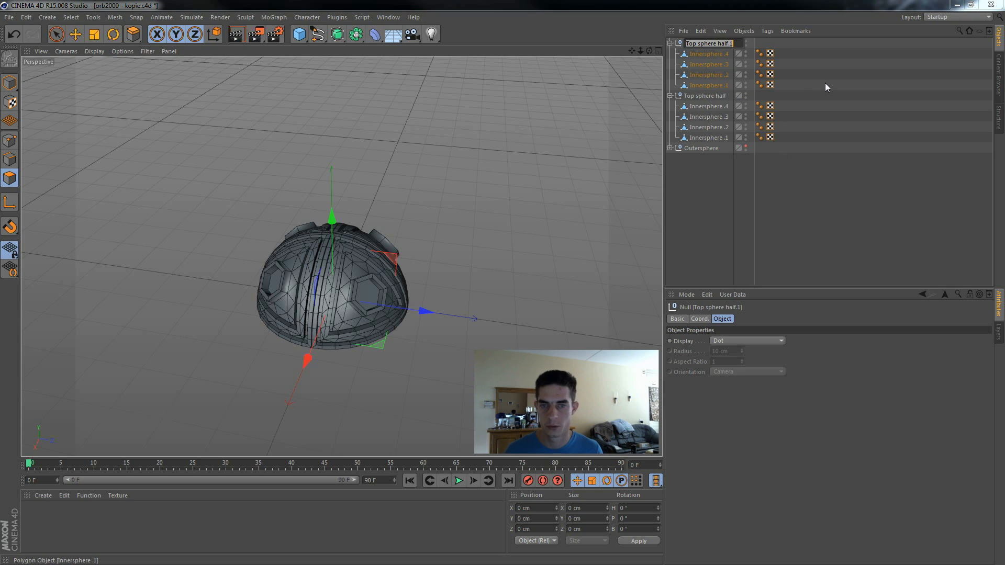
text(Bottom sphere half)
key(Return)
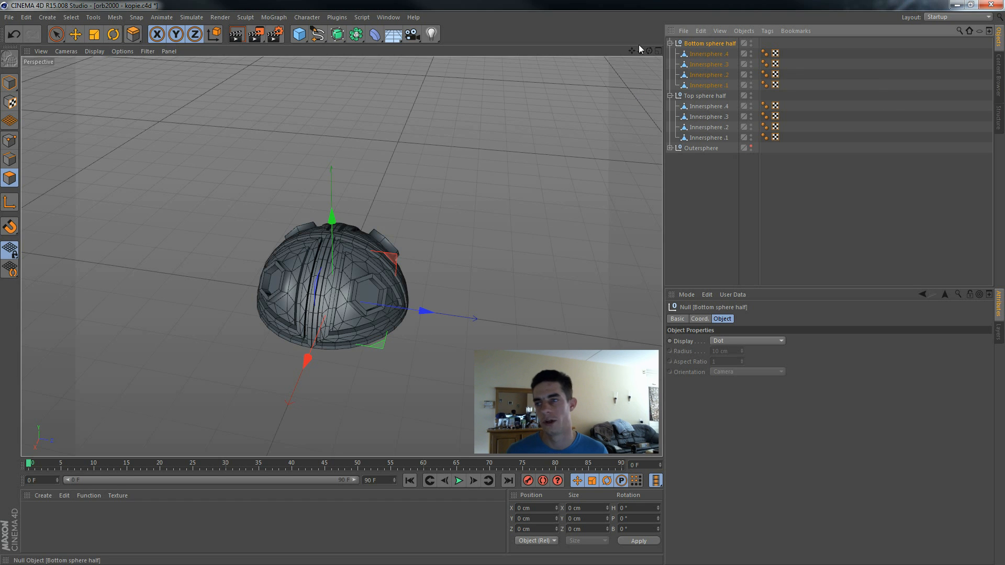
Step: Rotate the Bottom sphere half group to a bank of -180° in Model mode so it completes the sphere
click(113, 35)
click(9, 83)
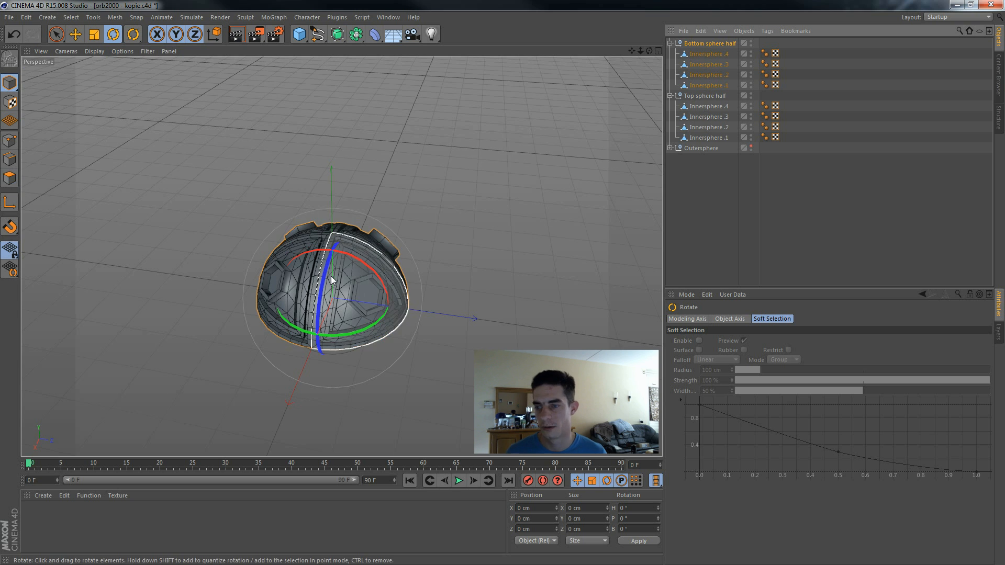
drag(329, 270, 568, 377)
alt+drag(341, 256, 518, 243)
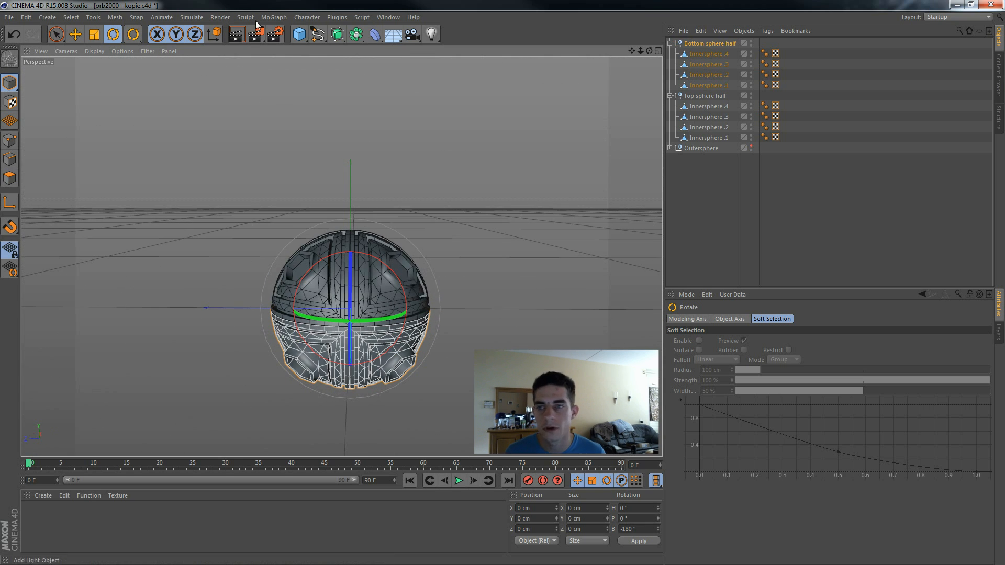
Step: Create a null object and rename it "Inner sphere"
click(45, 21)
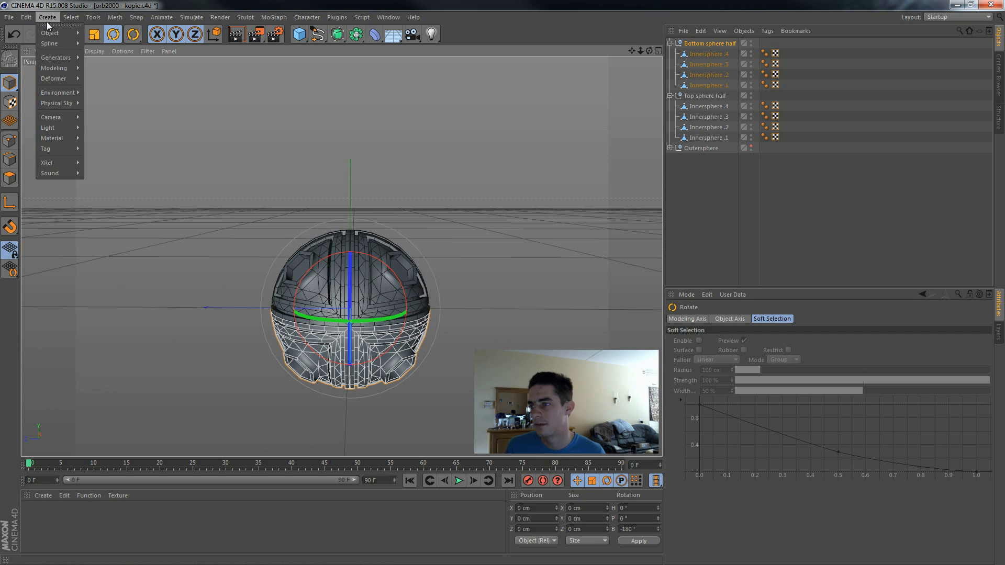
mouse_move(64, 32)
click(106, 36)
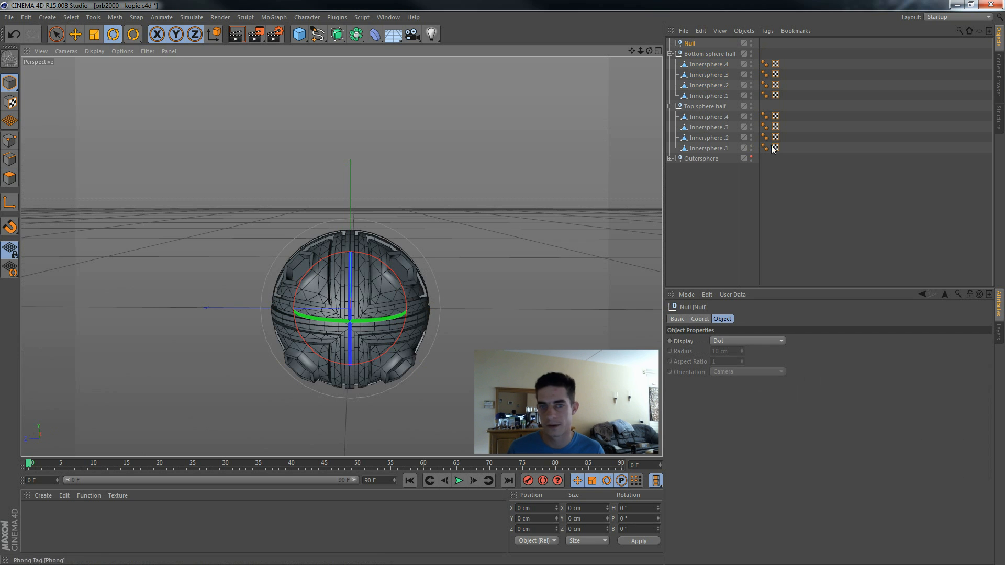
double_click(690, 43)
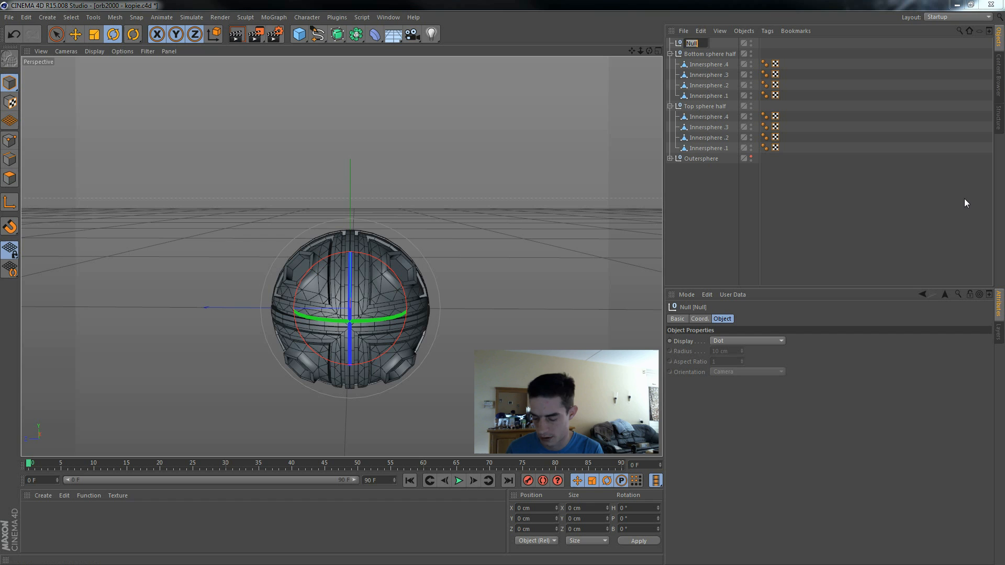
text(Inner sp)
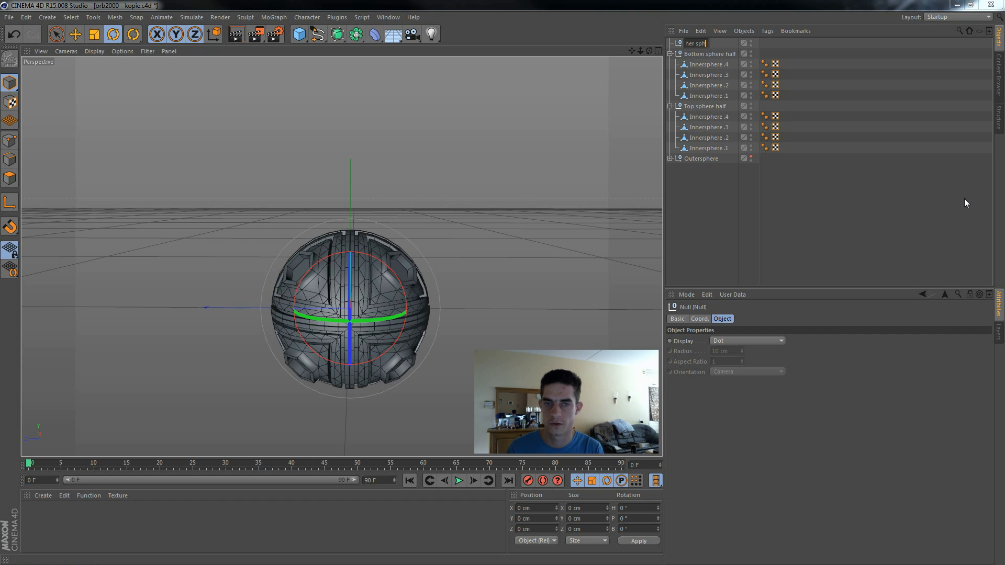
text(here)
key(Return)
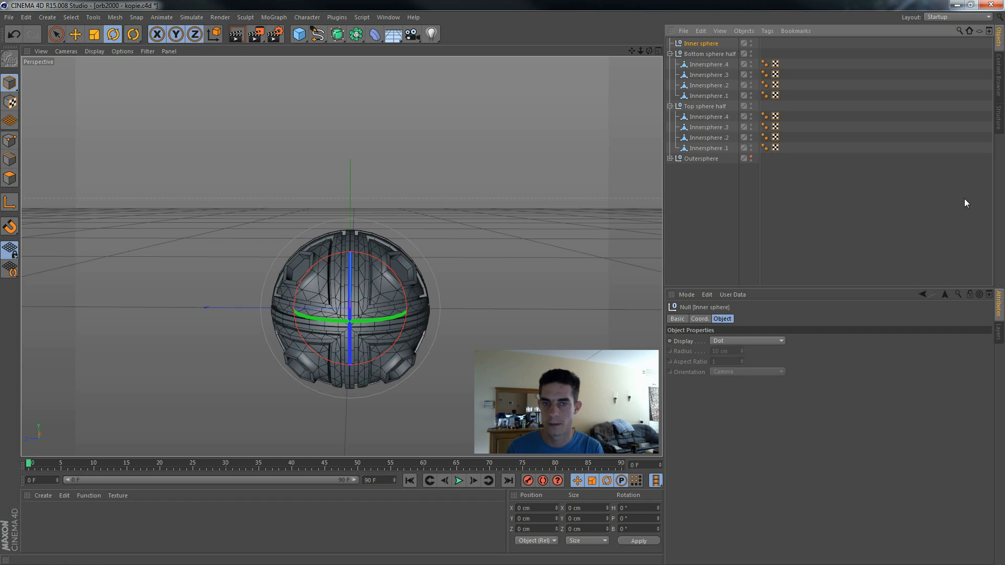
Step: Collapse both sphere half groups, move them under the Inner sphere null and clear the selection
click(670, 54)
click(670, 64)
click(705, 54)
shift+click(704, 63)
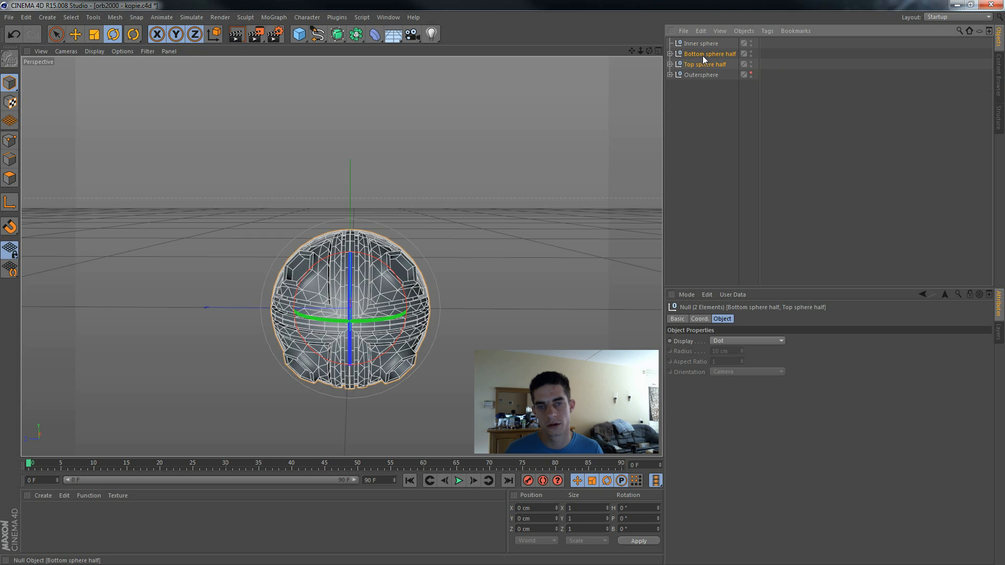
drag(701, 46, 702, 43)
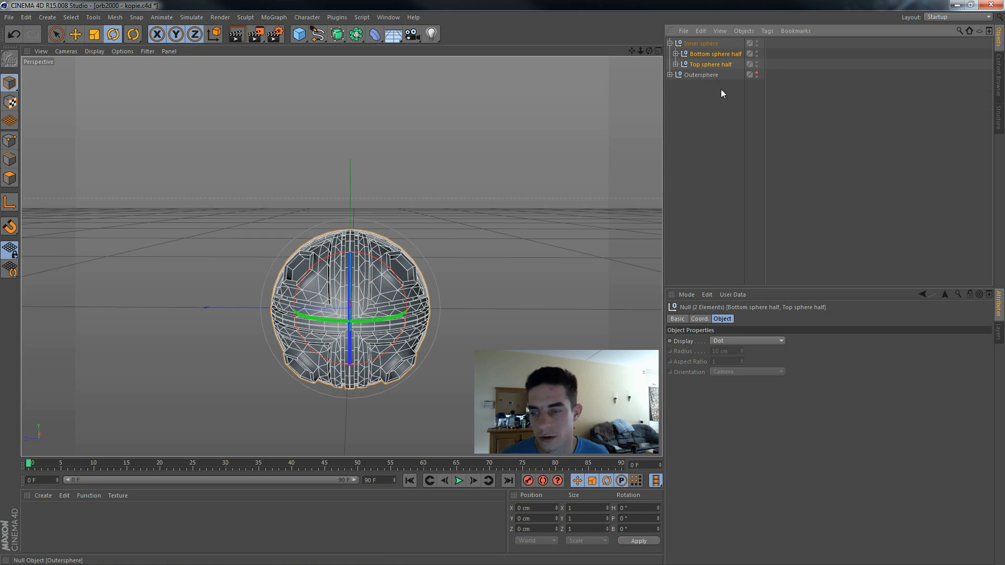
click(576, 194)
alt+drag(569, 202, 634, 241)
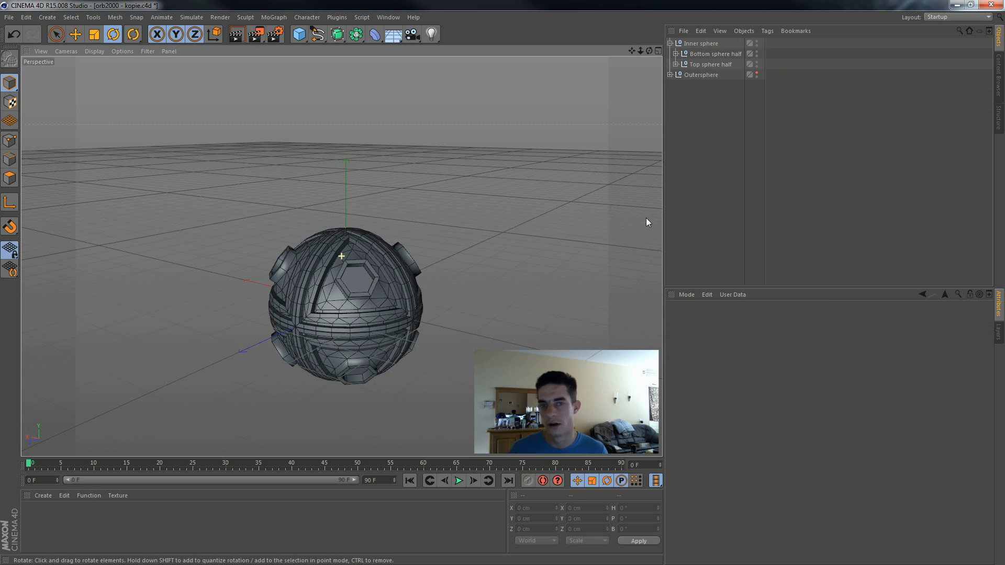
Step: Show the Outersphere group in the viewport, expand it, and collapse the Inner sphere group
click(756, 73)
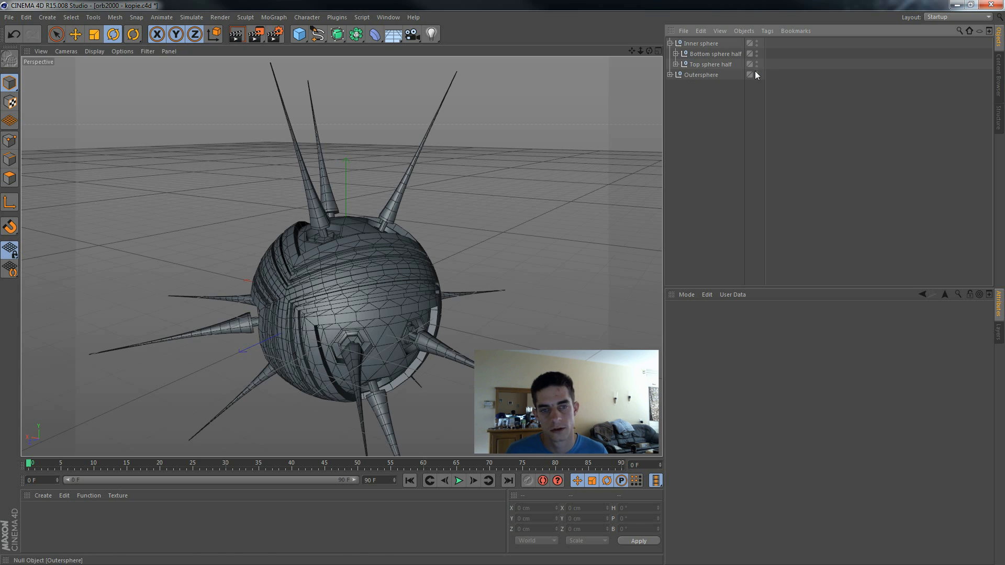
alt+drag(569, 232, 566, 209)
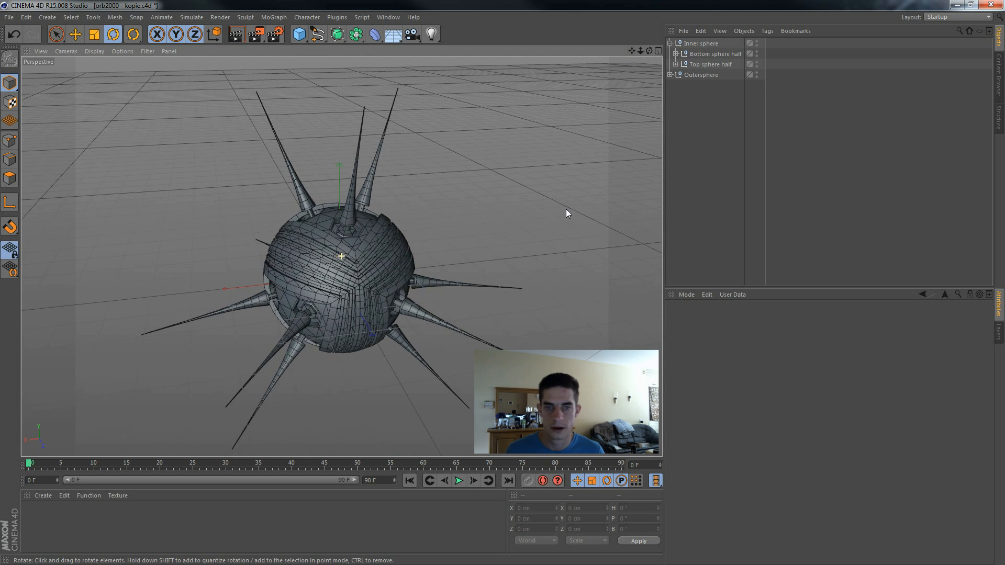
click(670, 75)
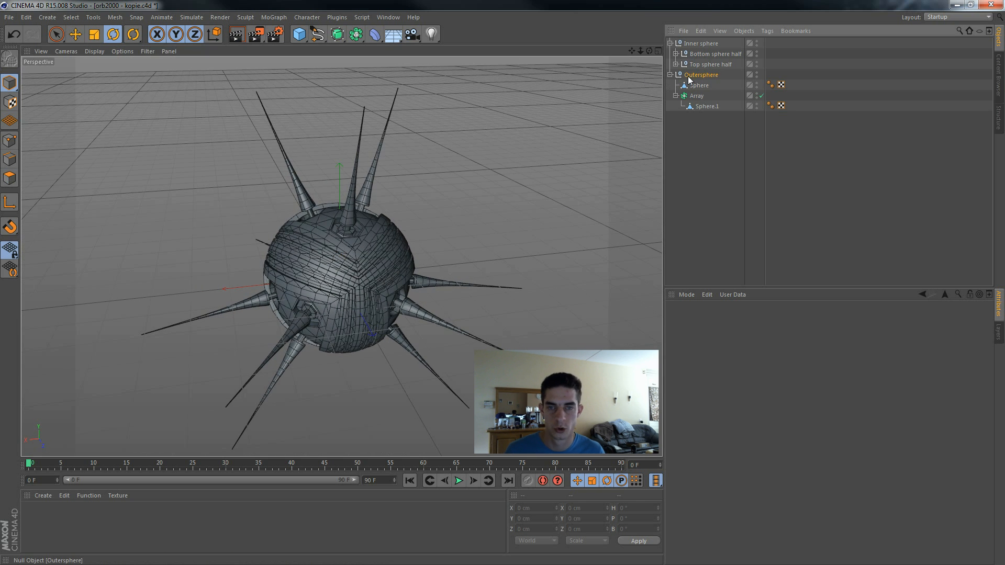
click(701, 75)
click(670, 43)
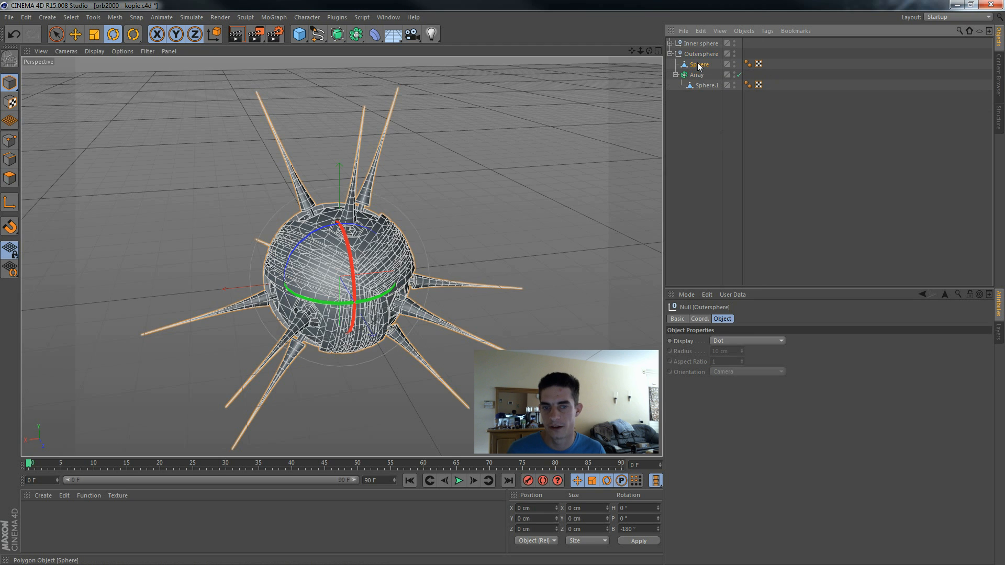
Step: Move the top shell piece of the Outersphere away from the inner sphere to Y -180 cm, Z -350 cm
click(700, 65)
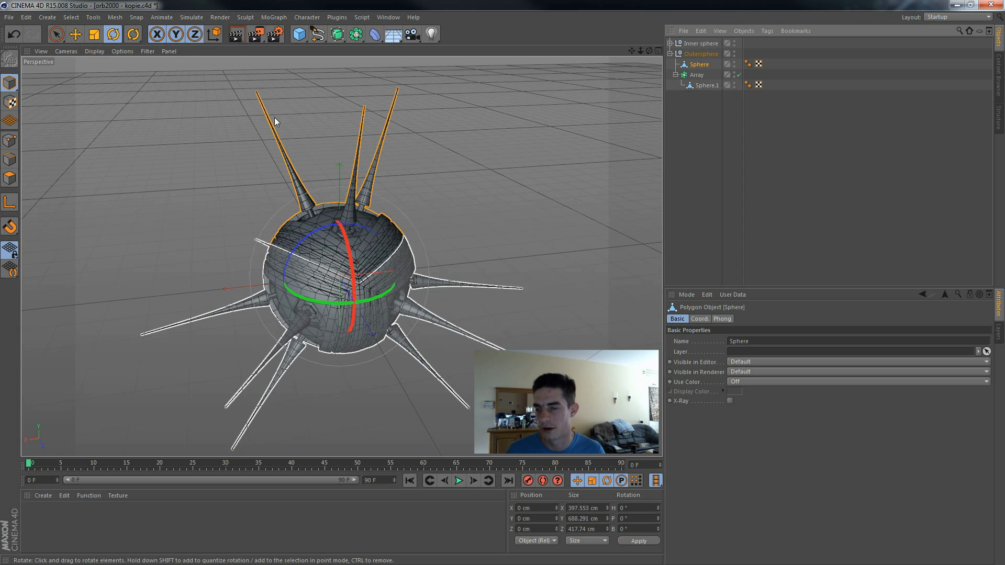
click(76, 34)
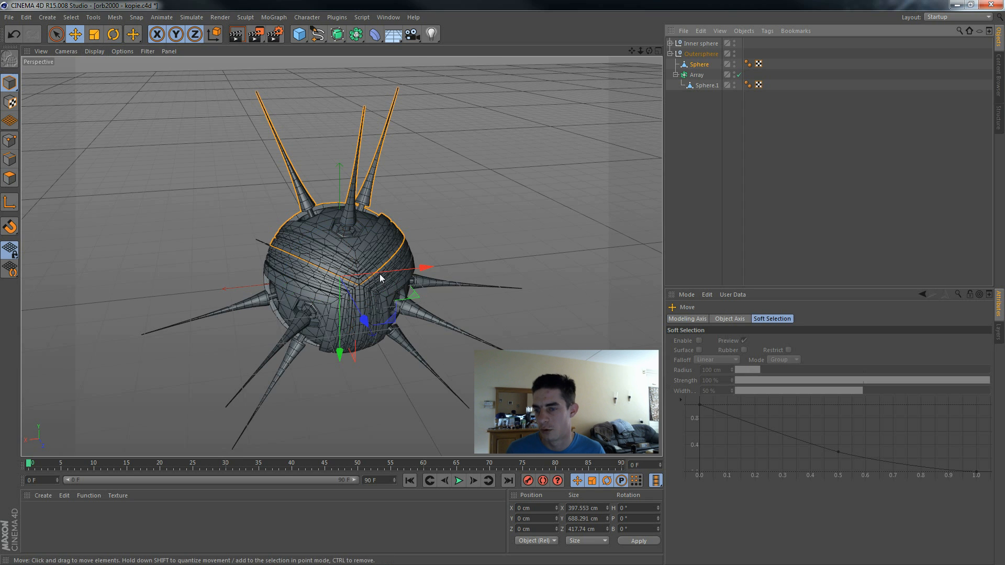
drag(341, 348, 342, 334)
drag(343, 321, 435, 290)
drag(369, 256, 339, 211)
key(ctrl+z)
key(ctrl+z)
drag(361, 252, 320, 222)
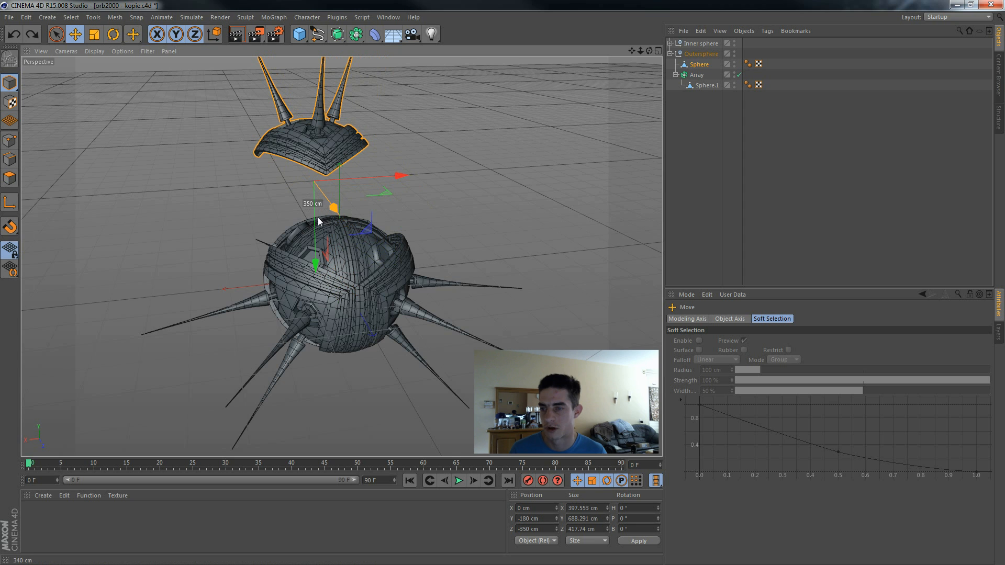
Step: Rotate the lifted top shell piece to a pitch of -40° so it tilts open
alt+drag(484, 299, 598, 303)
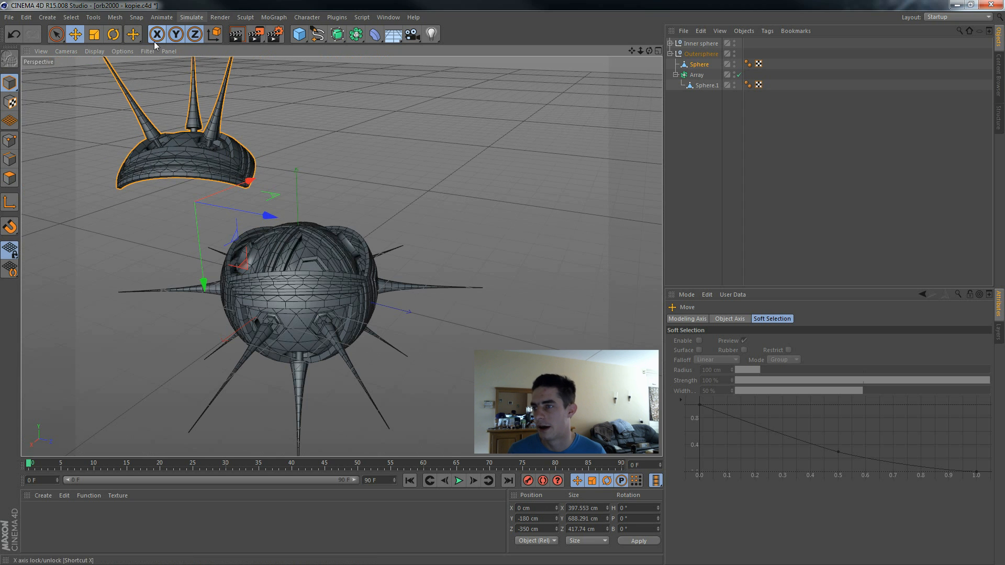
click(118, 38)
drag(232, 184, 199, 139)
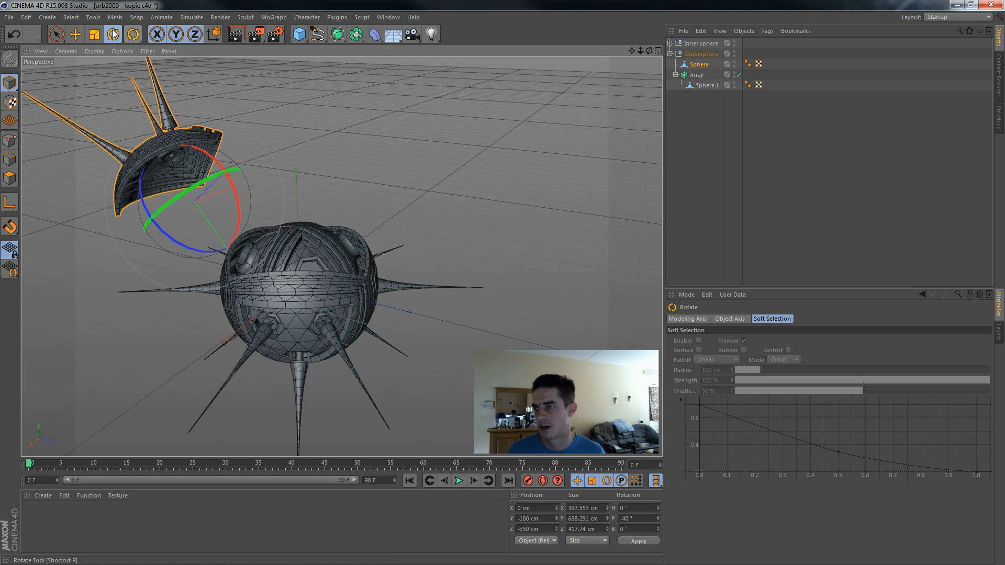
click(93, 37)
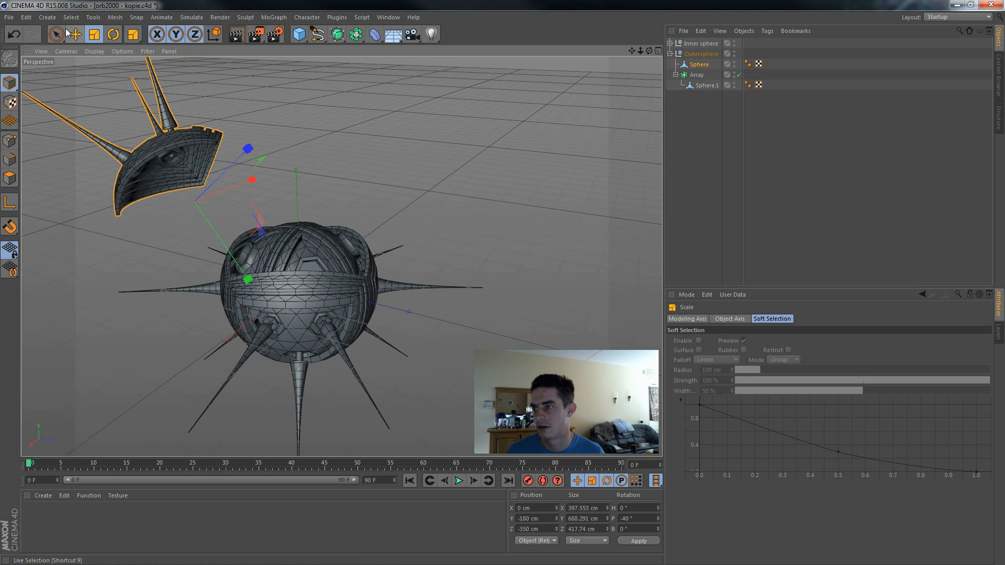
Step: Reposition the tilted top shell piece at Y -321.413 cm, Z -181.47 cm and clear the selection
drag(250, 152, 336, 142)
alt+drag(508, 216, 362, 205)
alt+drag(465, 209, 486, 247)
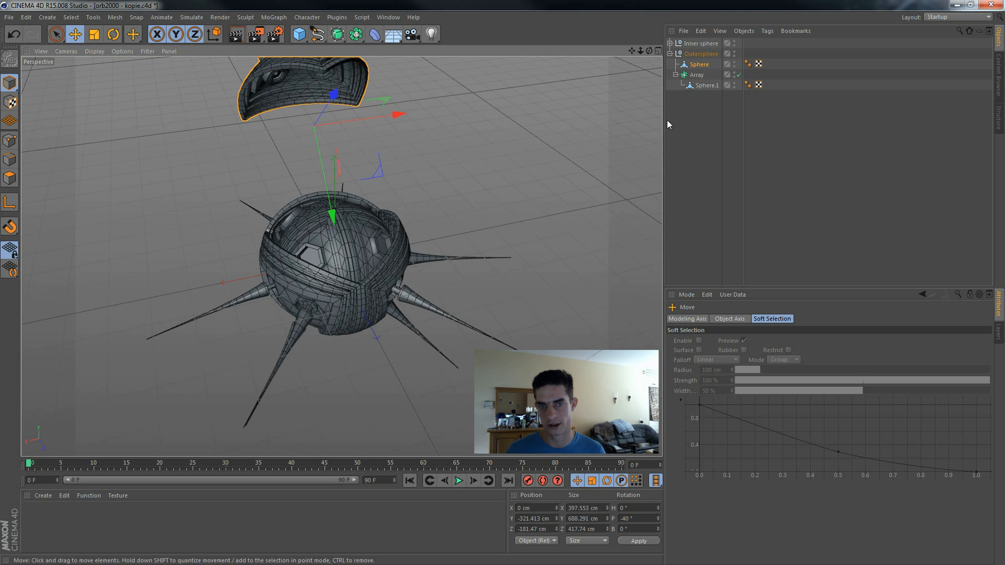
click(613, 186)
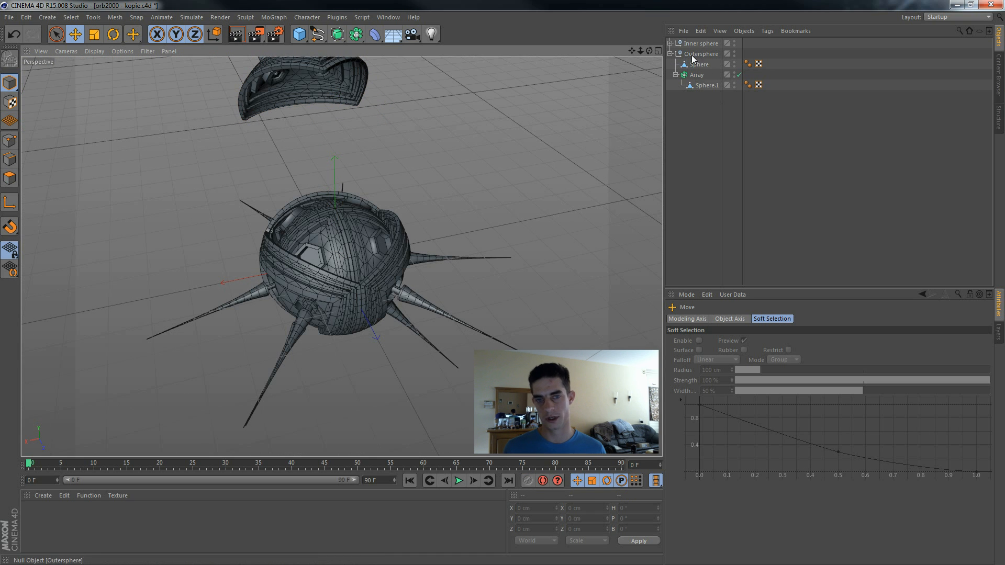
Step: Make the Outersphere's Array editable so its shell pieces become separate objects
click(693, 55)
click(702, 65)
click(697, 75)
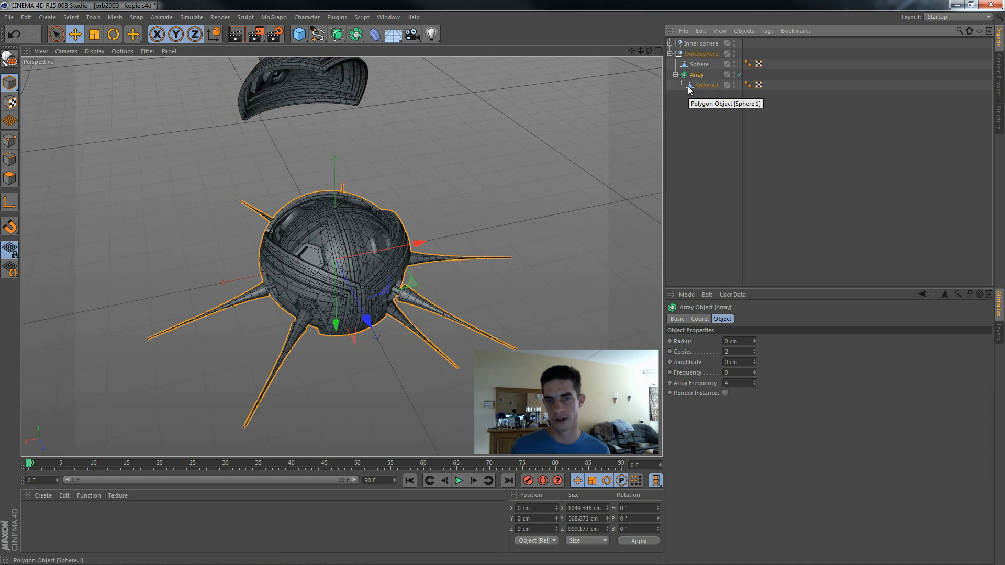
key(c)
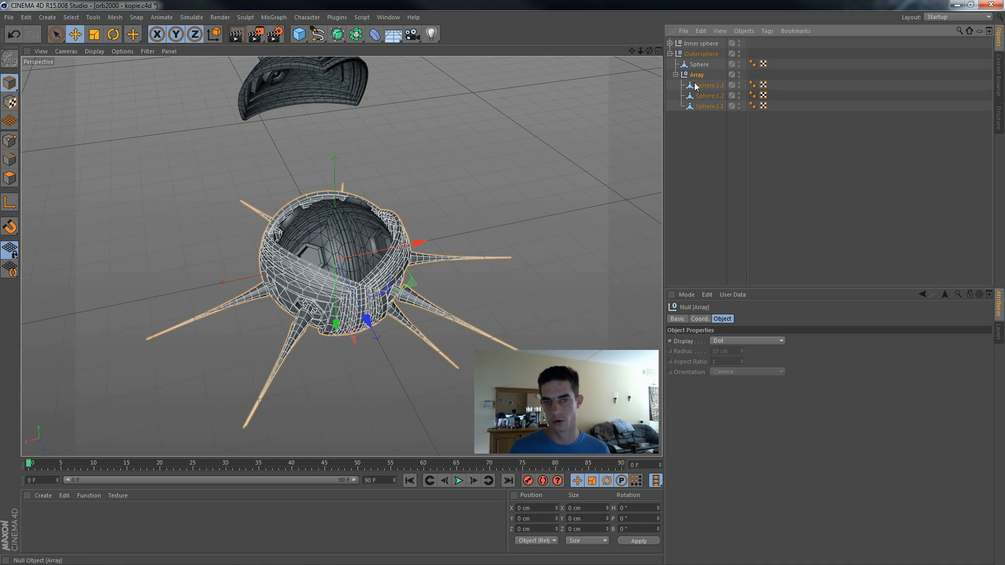
Step: Rotate the three lower shell pieces outward around the inner sphere to a pitch of -20°
click(704, 85)
click(114, 35)
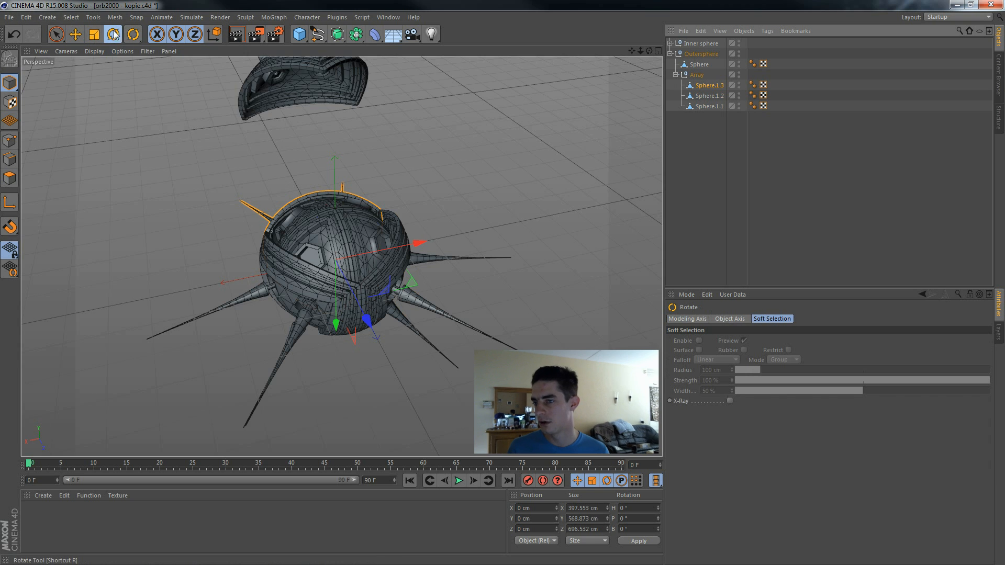
drag(346, 230, 394, 244)
click(401, 265)
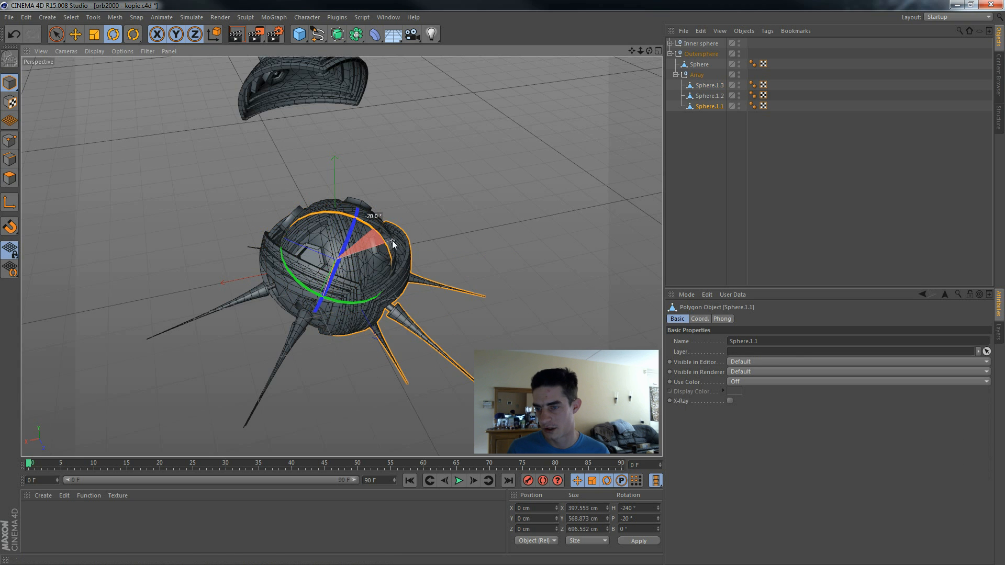
click(300, 286)
drag(319, 233, 310, 250)
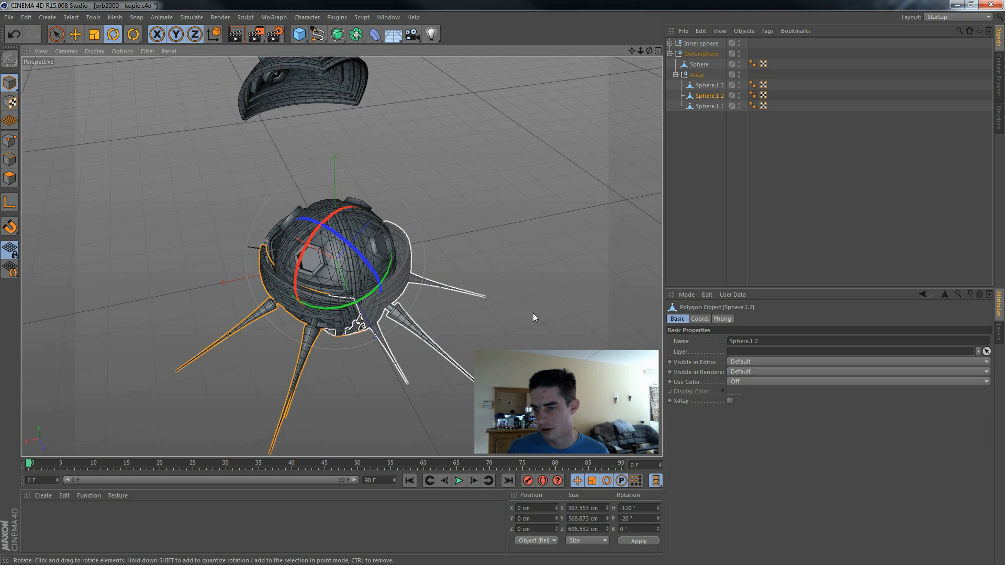
click(465, 304)
Step: Try moving two of the tilted lower shell pieces outward from the inner sphere and undo the moves
click(398, 288)
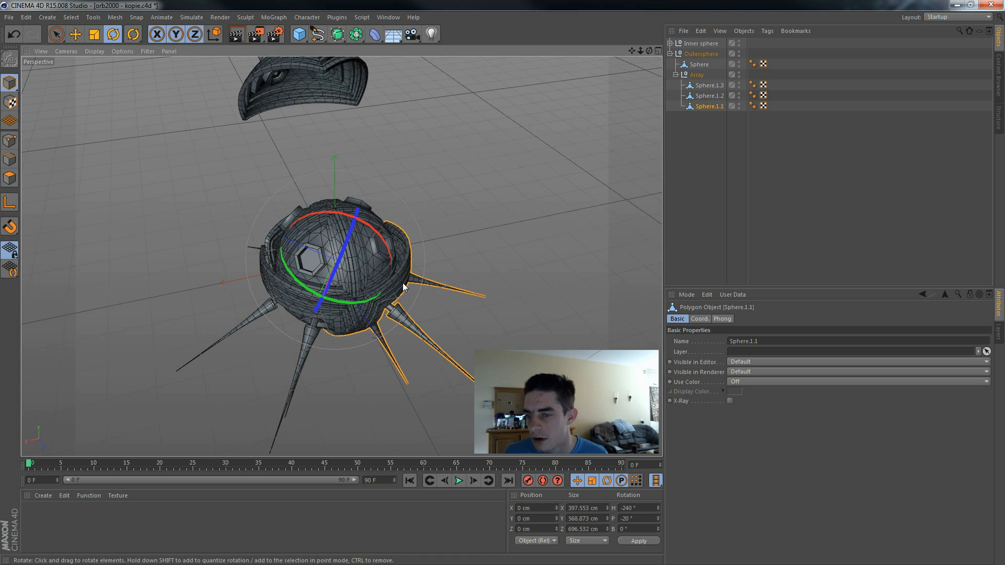
click(71, 35)
drag(248, 219, 281, 241)
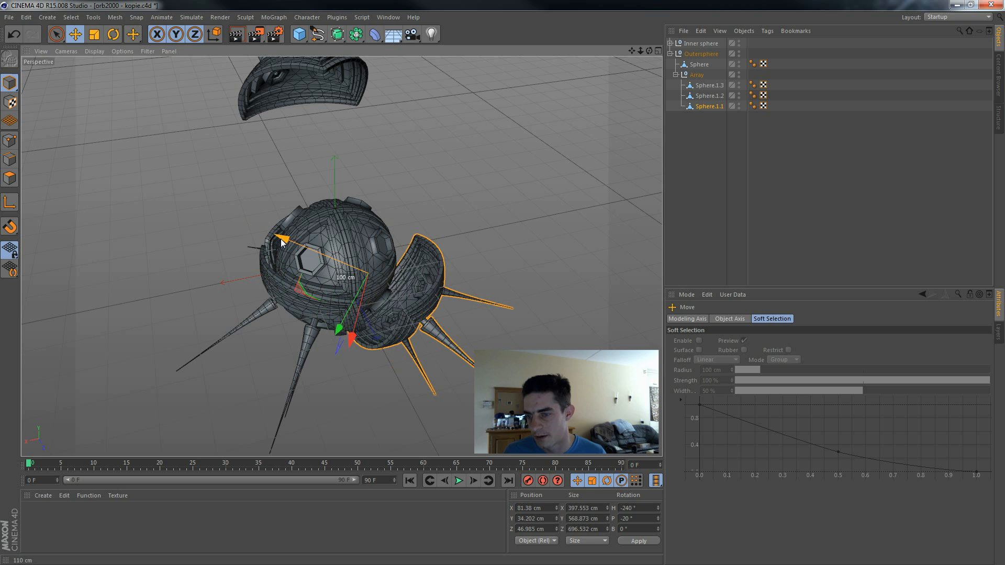
click(291, 307)
drag(385, 209, 376, 228)
click(420, 309)
key(ctrl+z)
key(ctrl+z)
key(ctrl+z)
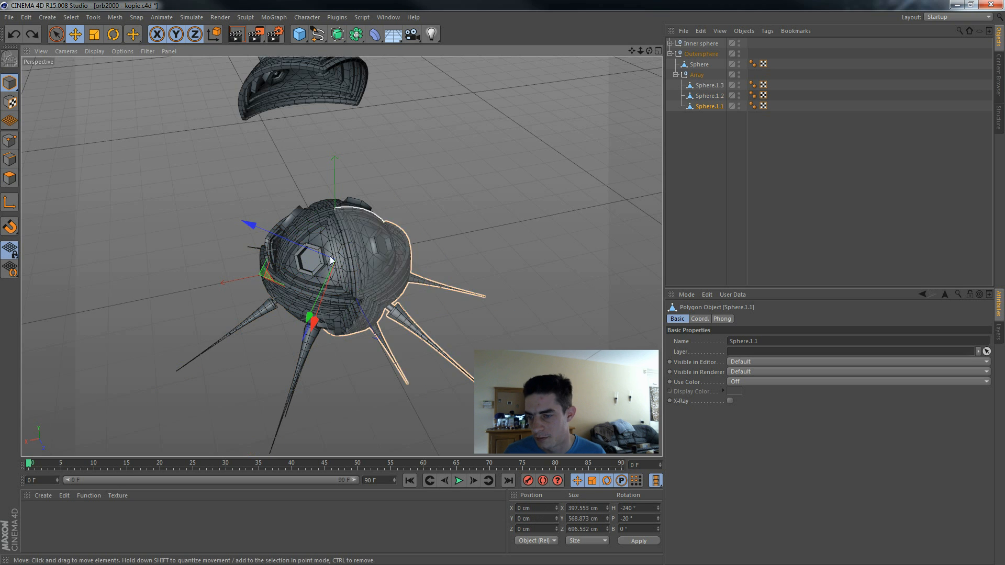
Step: Move the three lower shell pieces outward from the inner sphere, placing Sphere.1.2 at X -97.656, Y 41.042, Z 56.382 cm
drag(279, 236, 297, 251)
click(335, 265)
drag(388, 200, 365, 237)
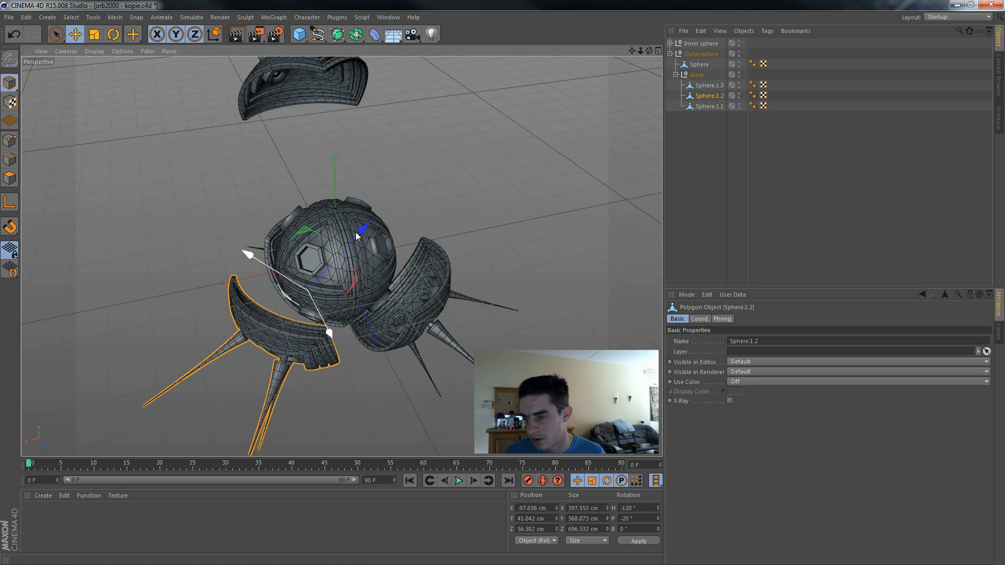
click(281, 233)
mouse_move(370, 291)
mouse_down()
mouse_move(347, 275)
mouse_move(352, 284)
mouse_up()
Step: Bring the top shell piece closer to the inner sphere at Y -275.451 cm, Z -142.903 cm
click(489, 197)
alt+drag(489, 196, 387, 262)
click(479, 134)
alt+drag(486, 311, 624, 200)
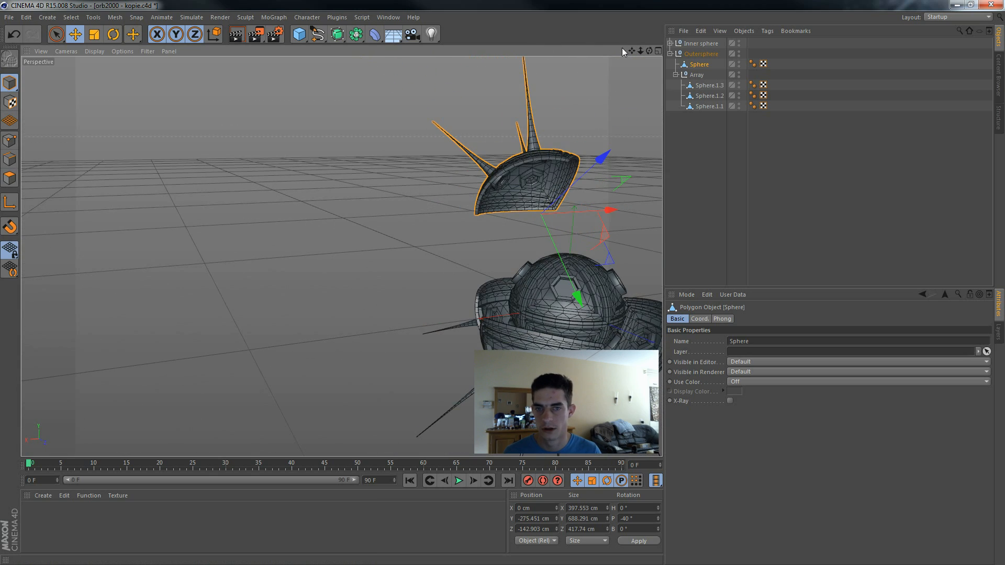
alt+middle_drag(629, 401, 492, 387)
alt+drag(493, 388, 589, 159)
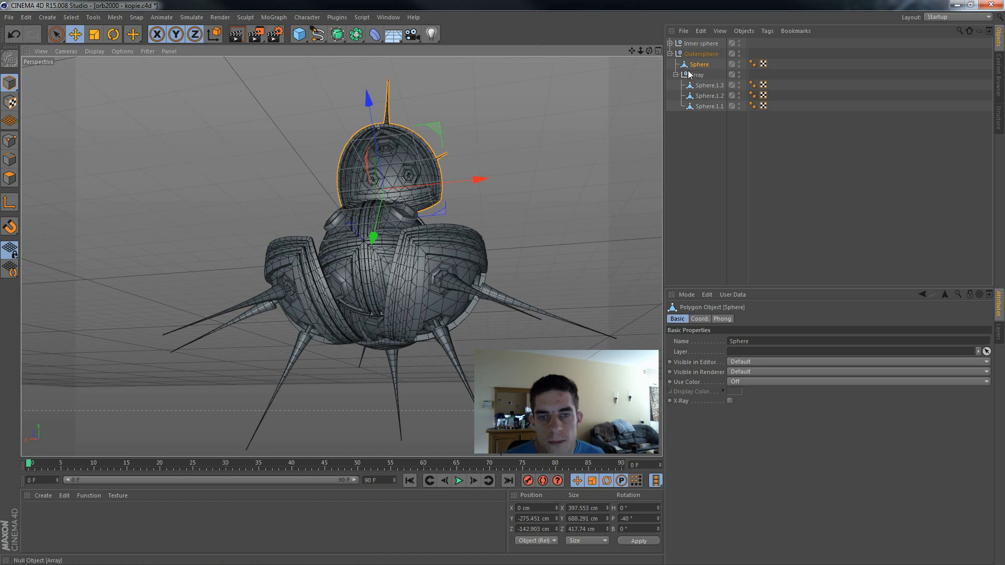
Step: Collapse and hide the Outersphere group, and expand the Inner sphere group down to the pieces of the Bottom sphere half
click(671, 54)
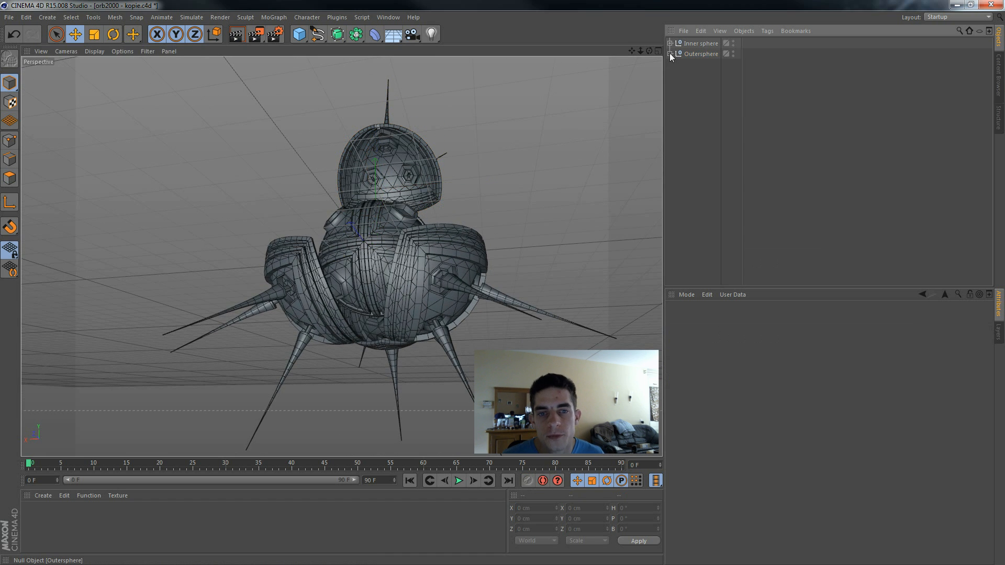
click(732, 52)
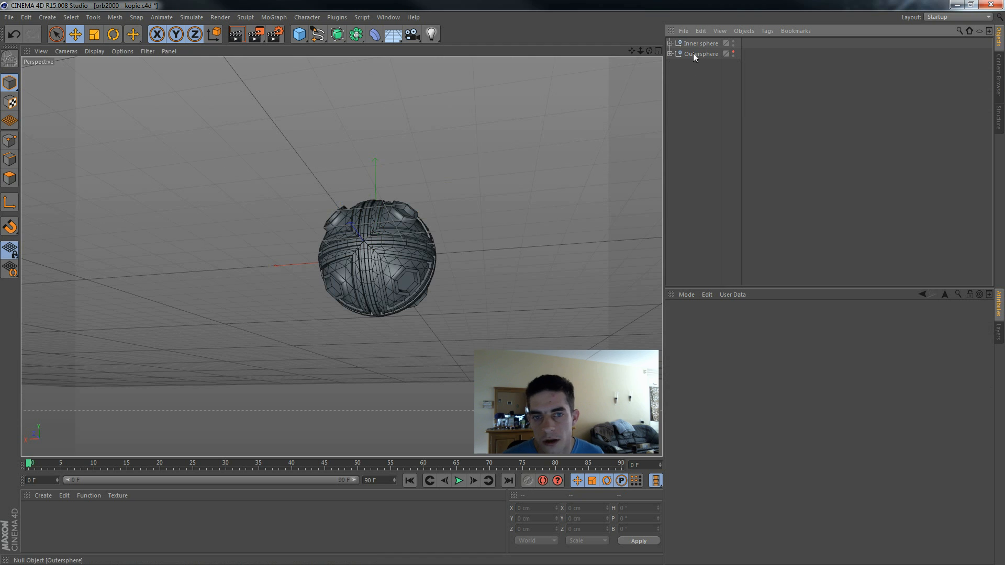
click(670, 43)
click(677, 64)
click(676, 64)
click(676, 54)
Step: Select all four Innersphere pieces of the Bottom sphere half and switch to Polygon mode
click(707, 96)
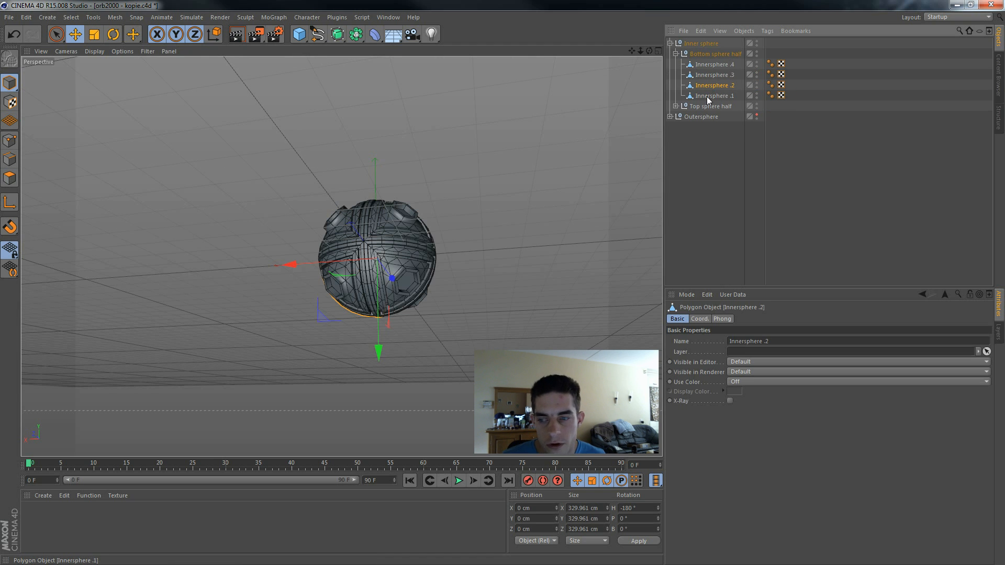
shift+click(718, 64)
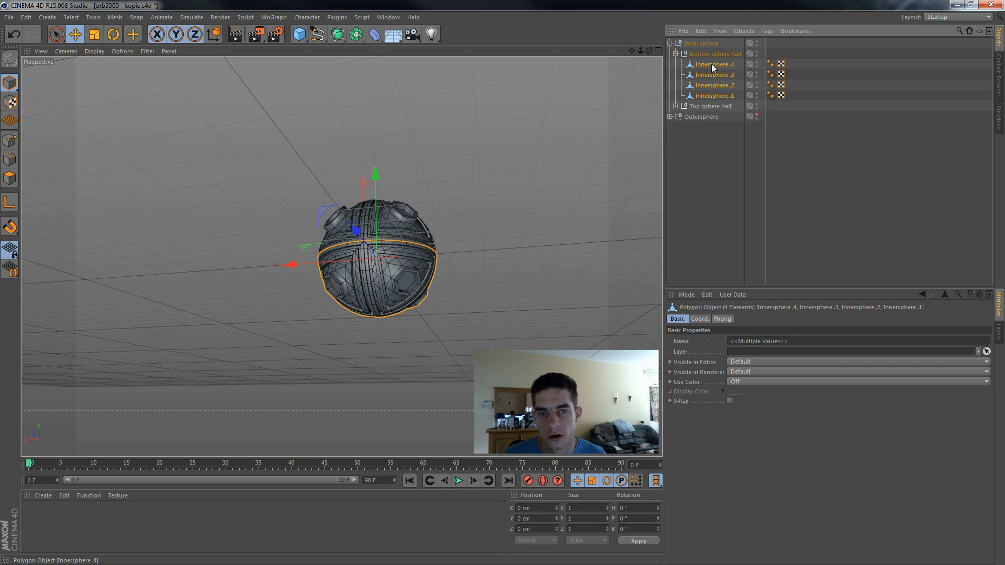
click(16, 177)
Step: Extrude the selected hexagonal faces of the bottom half inward with a -13.2 cm offset, and delete the end faces
alt+drag(526, 283, 440, 263)
scroll(439, 260, up, 5)
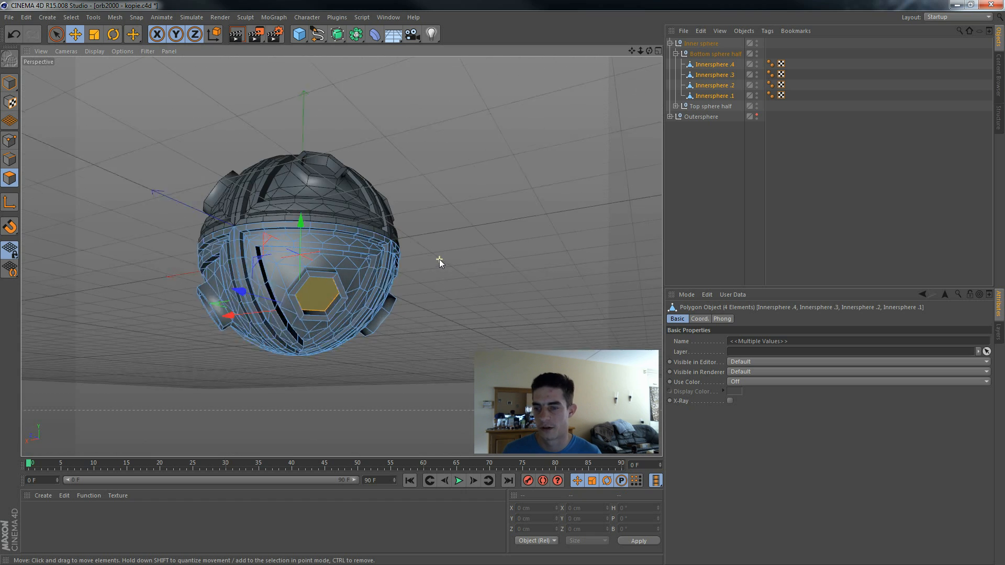
alt+drag(427, 298, 512, 344)
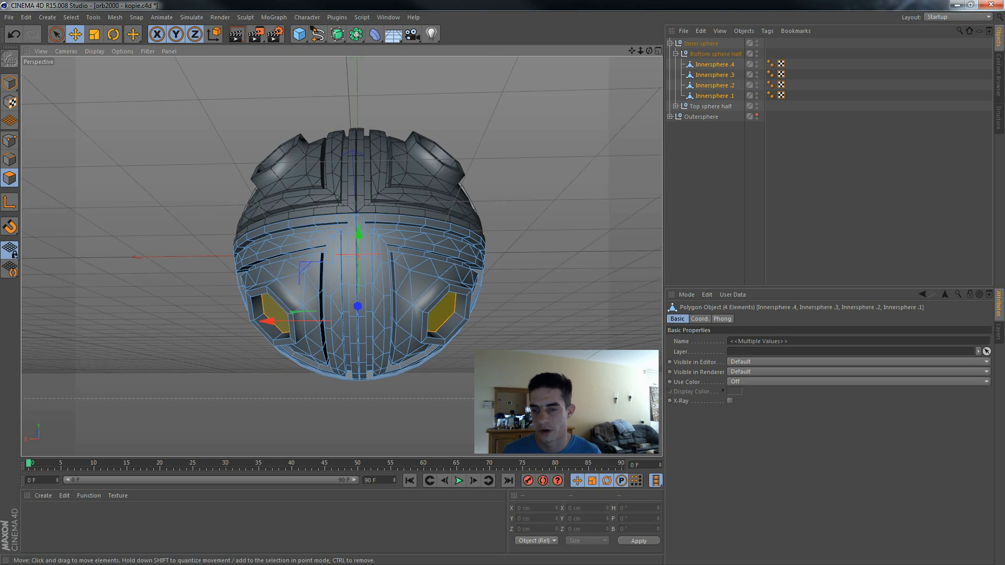
right_click(533, 345)
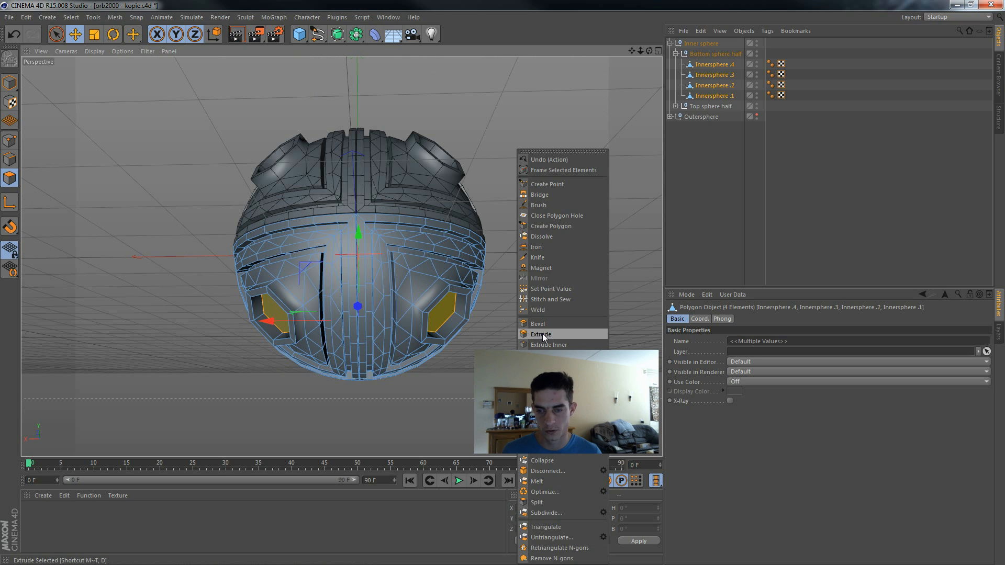
click(544, 334)
drag(544, 335, 538, 334)
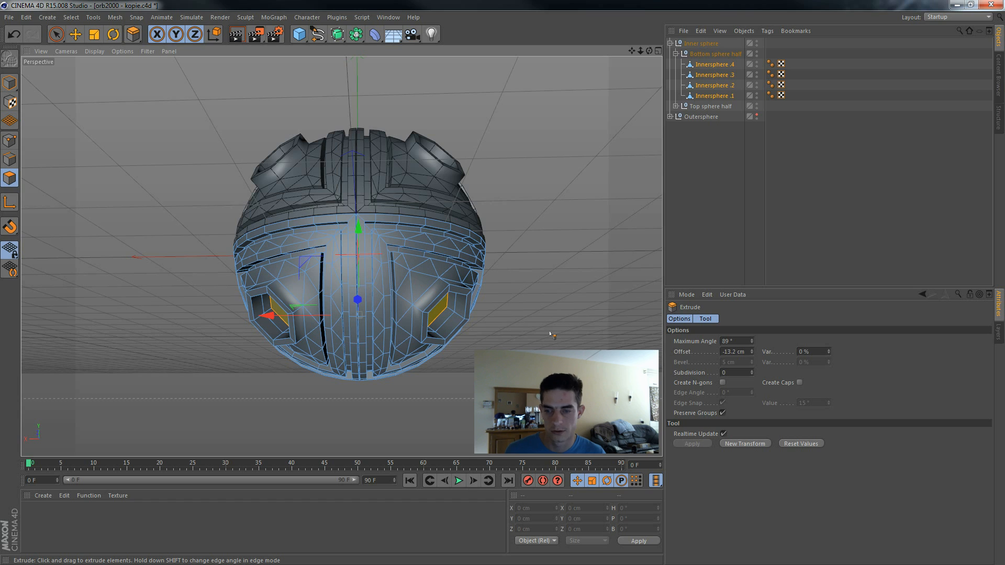
key(Delete)
Step: Collapse the Bottom sphere half, expand the Top sphere half and select its four Innersphere pieces
alt+drag(620, 269, 843, 246)
alt+drag(602, 251, 571, 335)
click(675, 54)
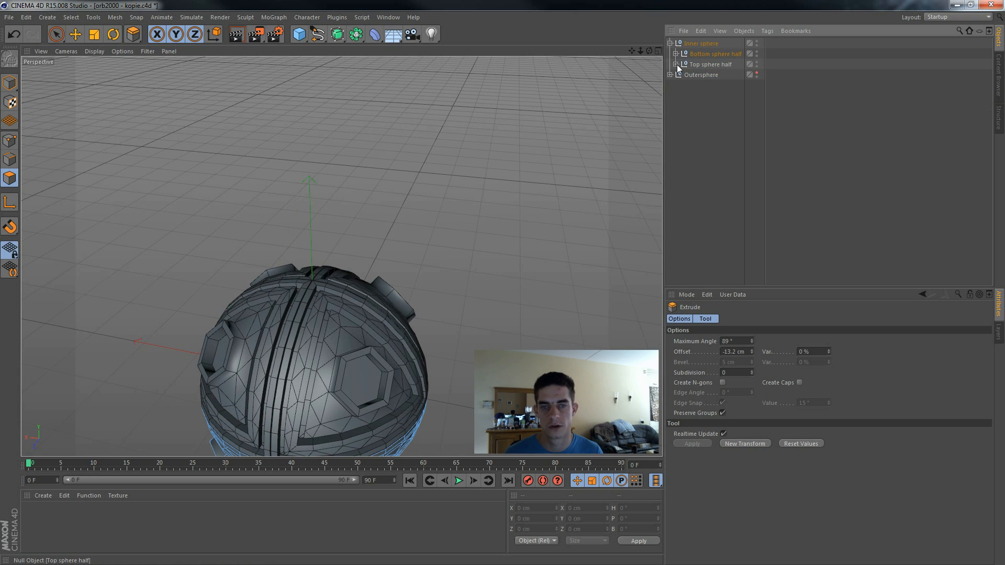
click(676, 64)
click(728, 107)
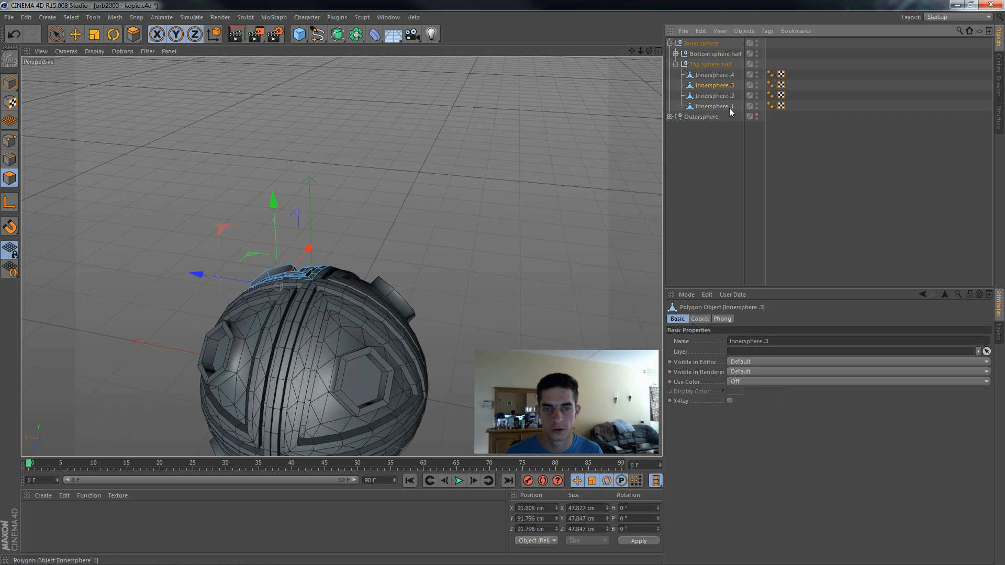
shift+click(727, 77)
Step: Inset the selected hexagonal faces of the top sphere half with Extrude Inner, using an offset of 5.6 cm
alt+drag(579, 247, 615, 234)
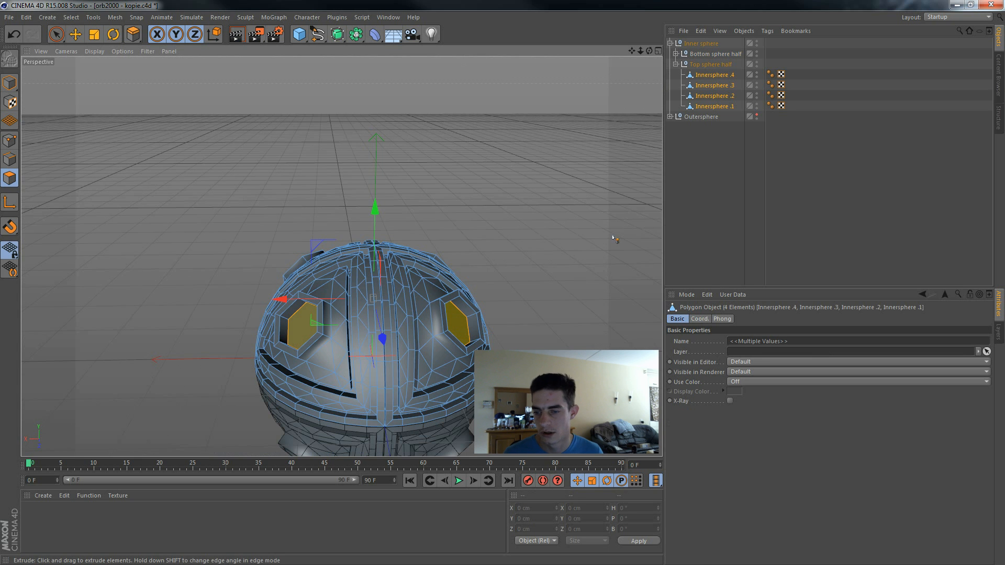
right_click(632, 142)
click(628, 52)
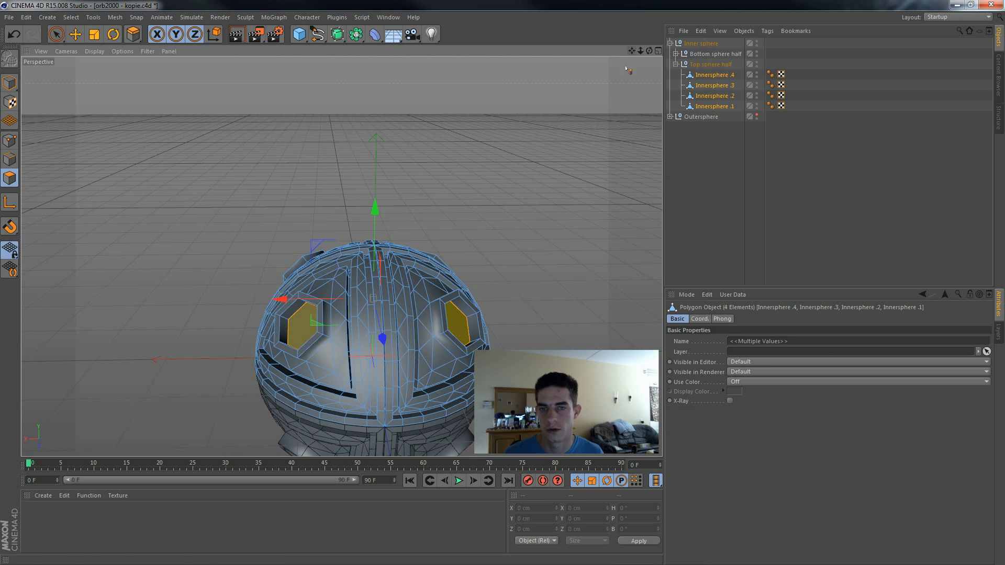
drag(634, 52, 633, 55)
key(d)
alt+drag(584, 230, 592, 246)
right_click(583, 253)
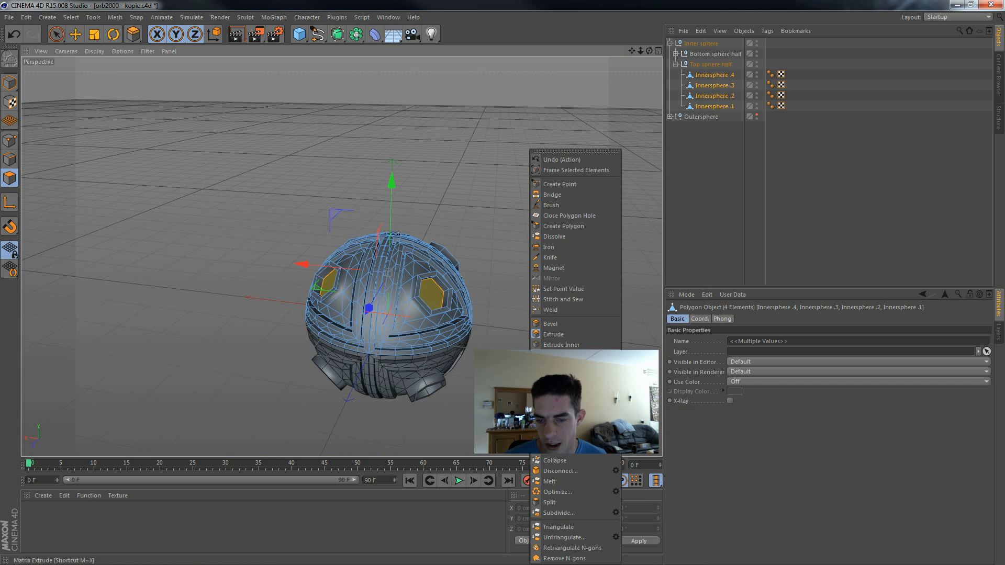
click(575, 345)
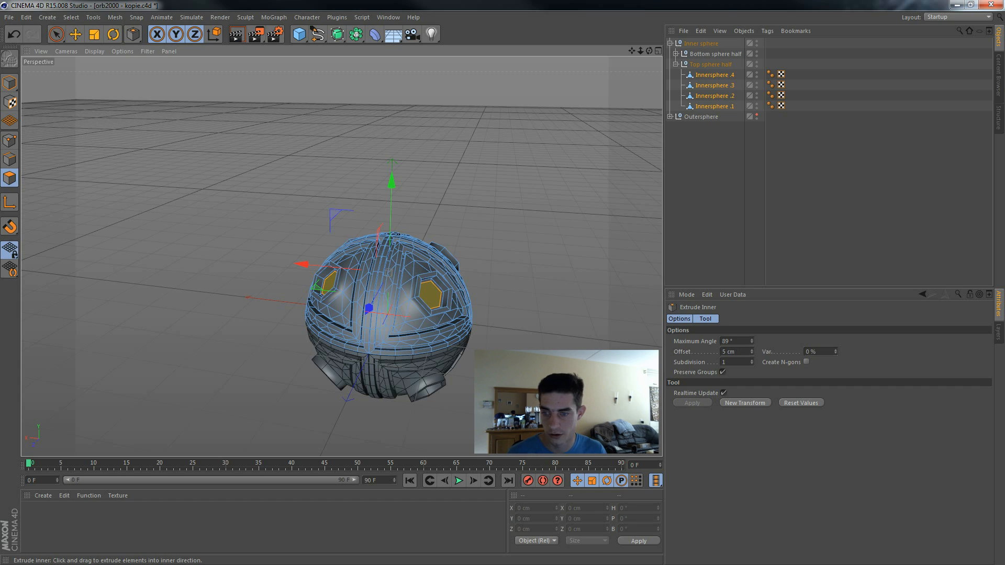
Step: Extrude the inset hexagonal faces of the top half outward by about 32.1 cm
right_click(578, 335)
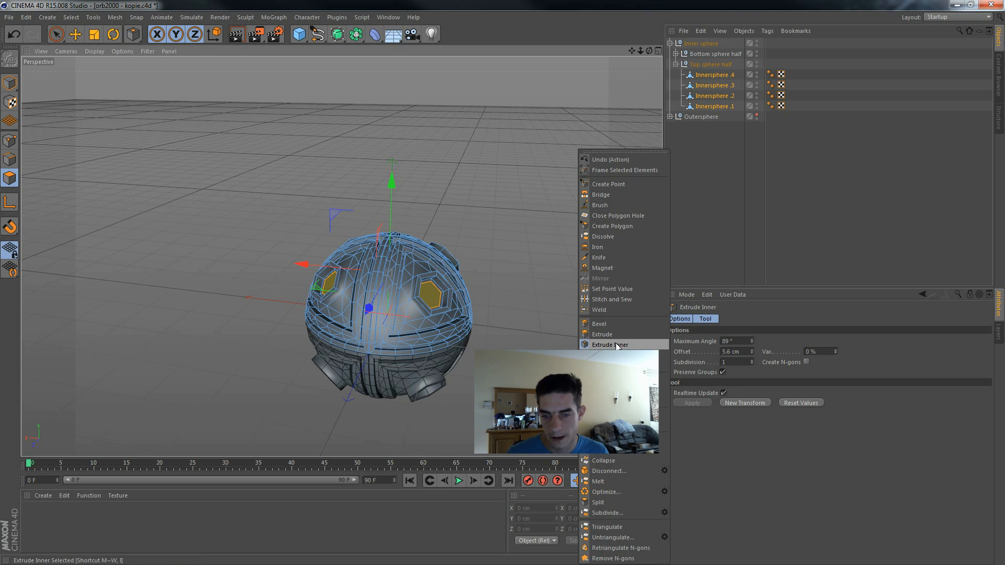
click(620, 339)
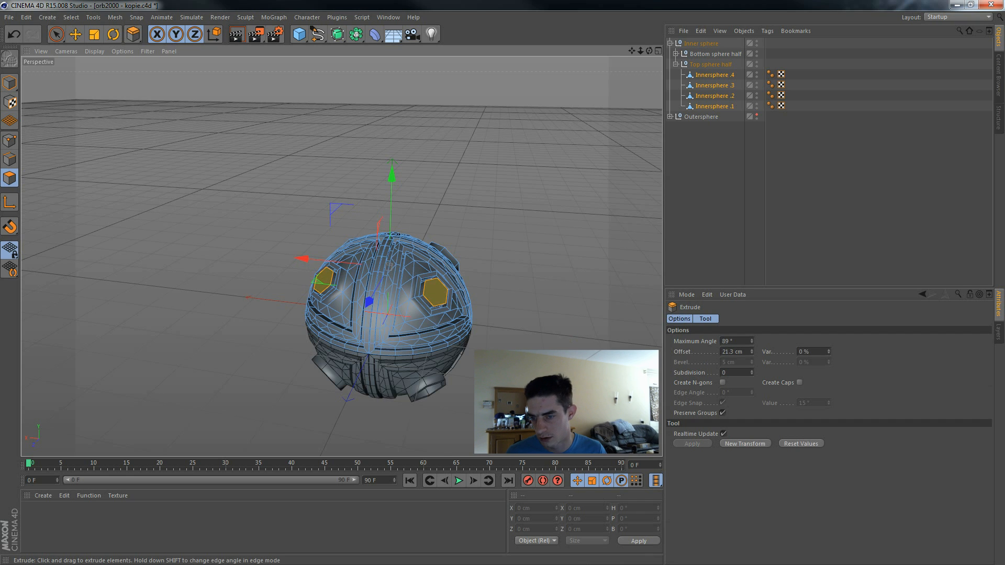
drag(602, 330, 616, 330)
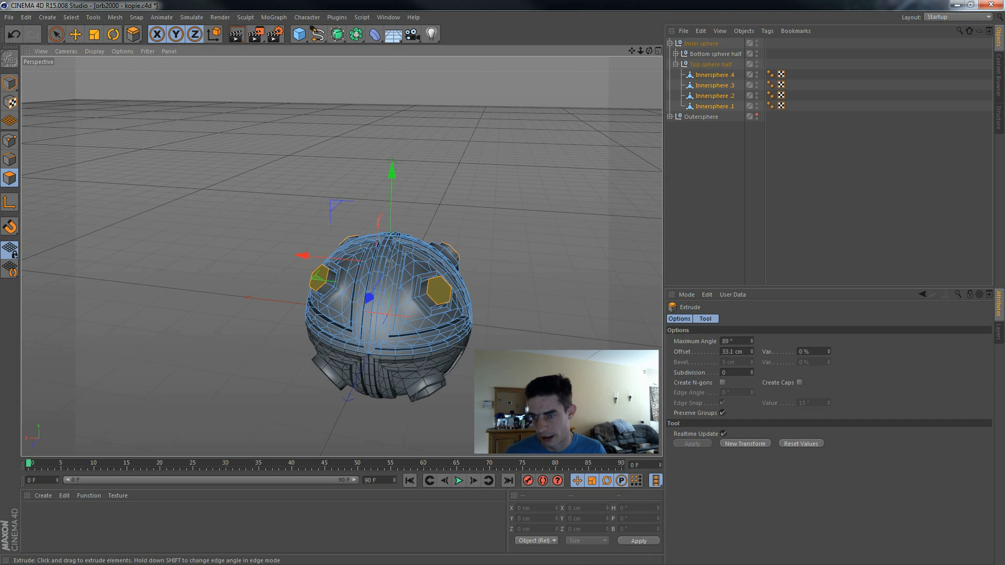
Step: Use Ring Selection to select the side faces of all four raised hexagons on the top sphere half
alt+drag(518, 347, 479, 330)
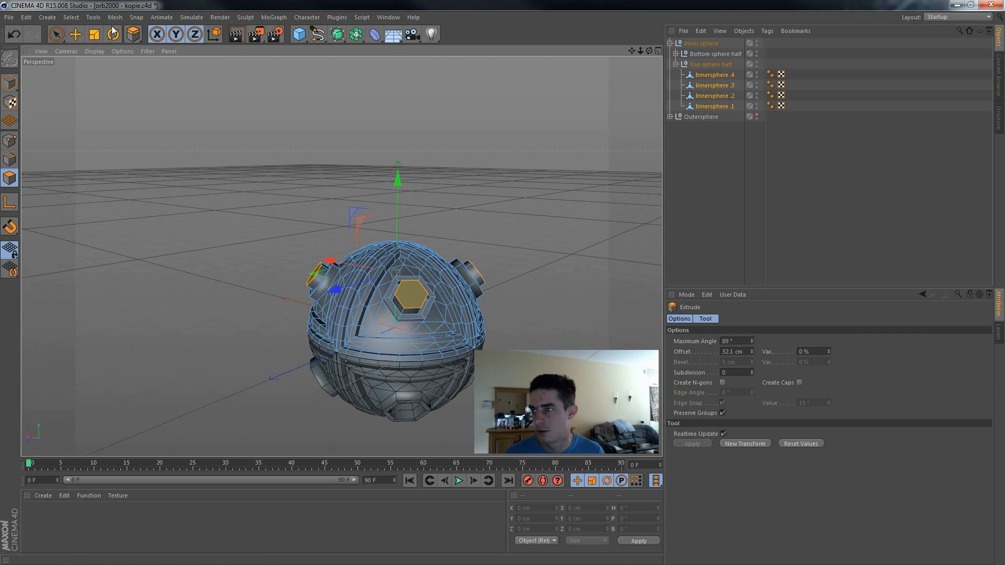
click(71, 18)
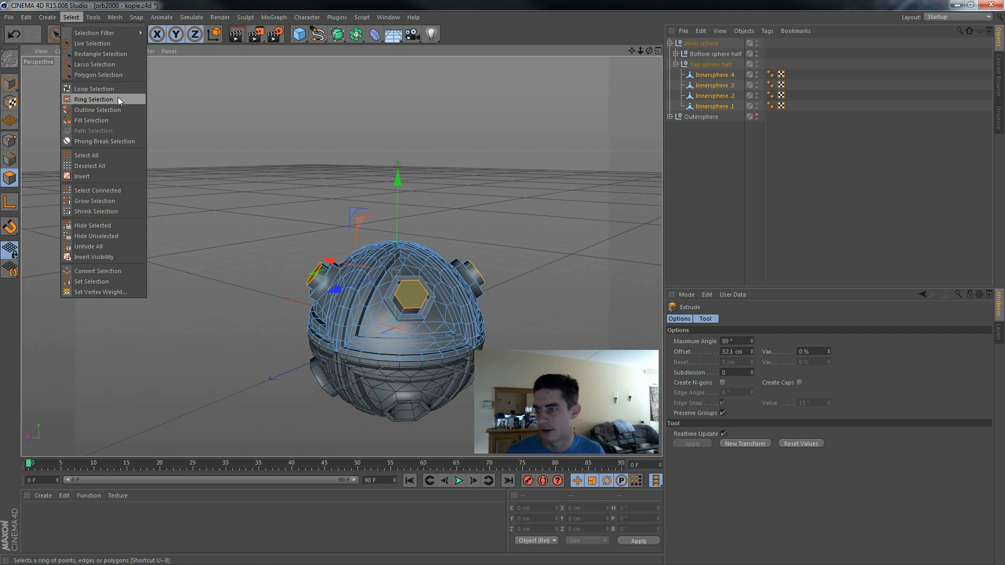
click(99, 98)
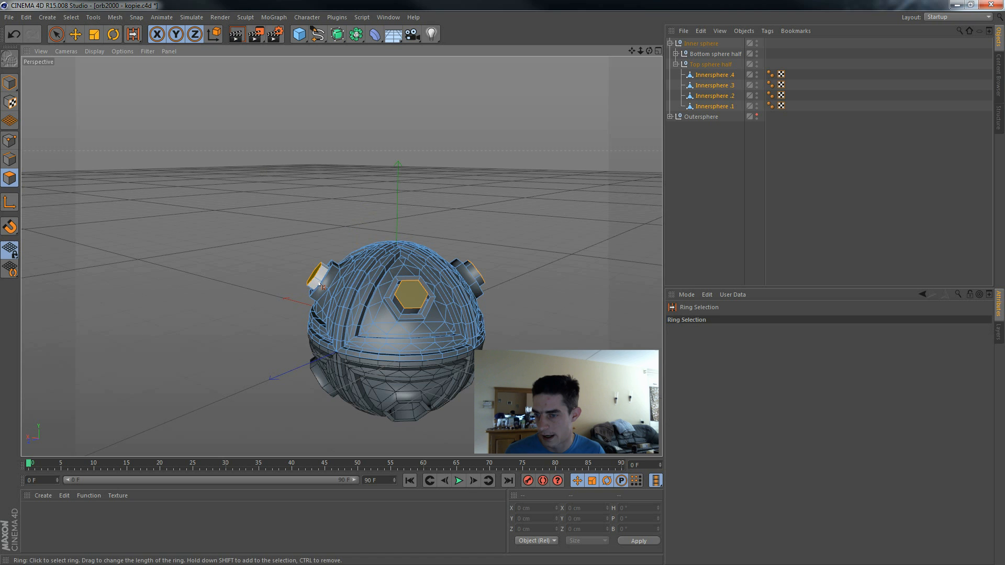
shift+click(405, 311)
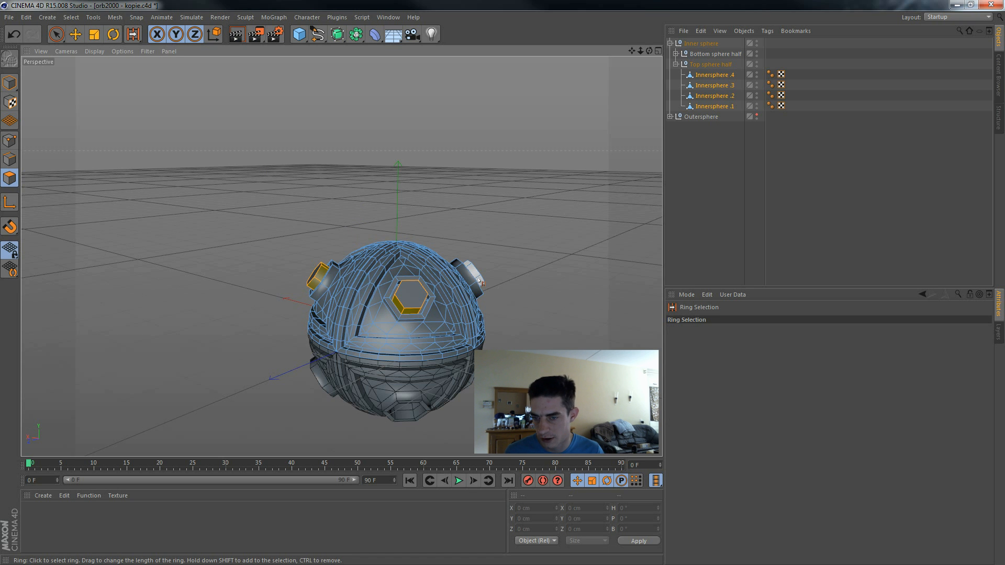
alt+drag(533, 312, 207, 278)
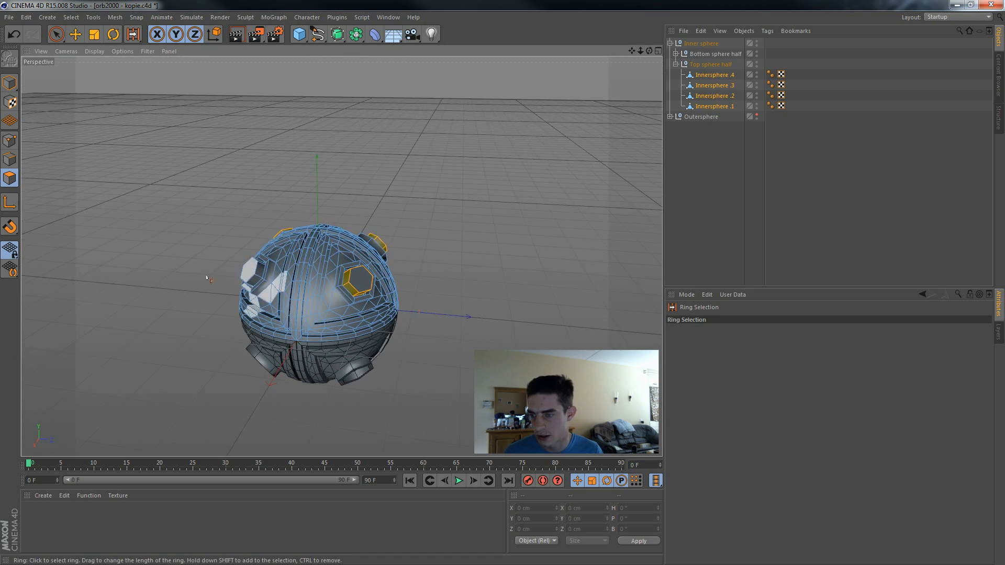
shift+click(261, 276)
Step: Inset the selected side faces by 6.9 cm with Extrude Inner and extrude them inward with a -11.9 cm offset
right_click(554, 325)
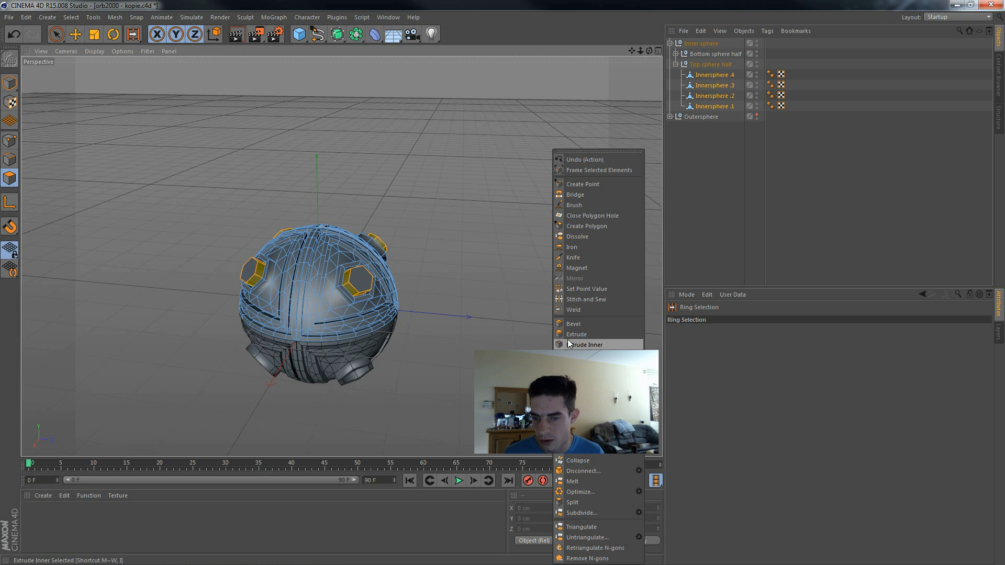
click(584, 345)
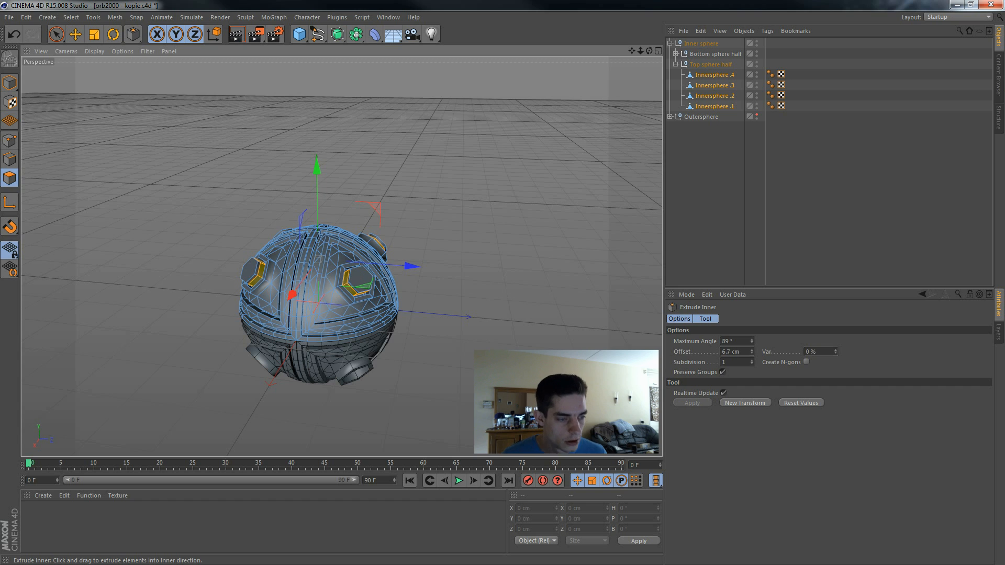
right_click(649, 345)
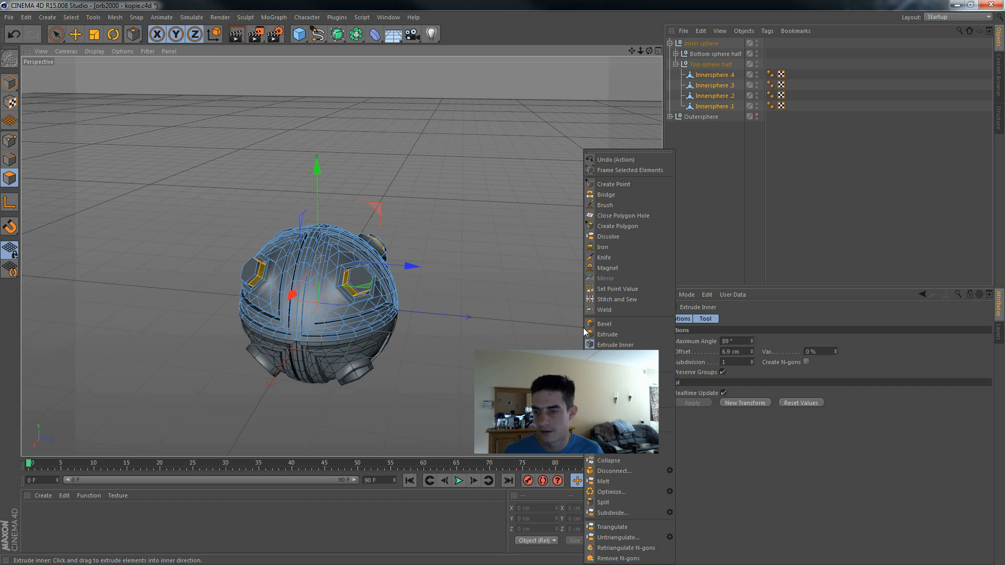
click(652, 335)
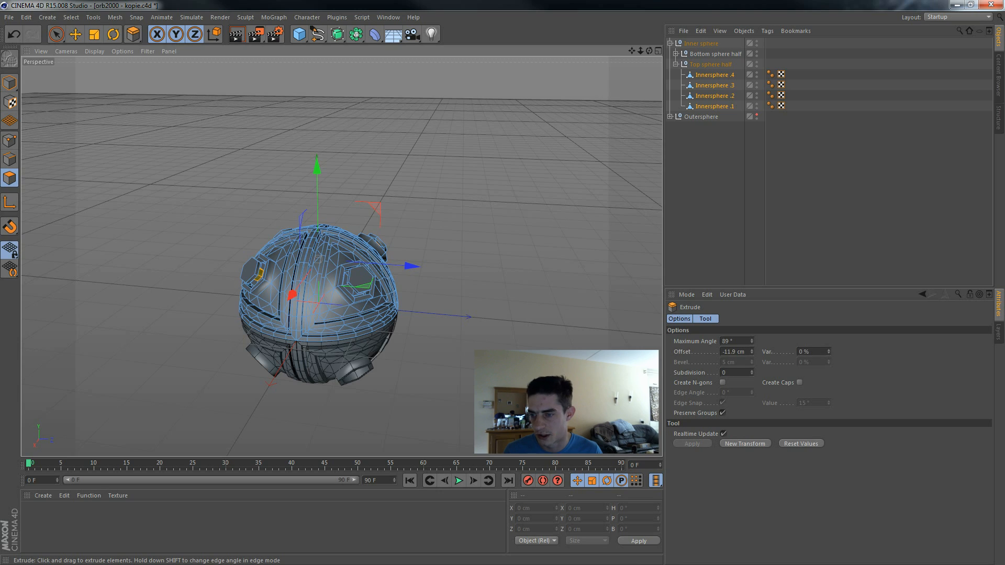
alt+drag(566, 298, 552, 316)
Step: Select the hexagonal end faces of all four raised sockets on the top half with Live Selection
key(space)
alt+drag(545, 276, 321, 252)
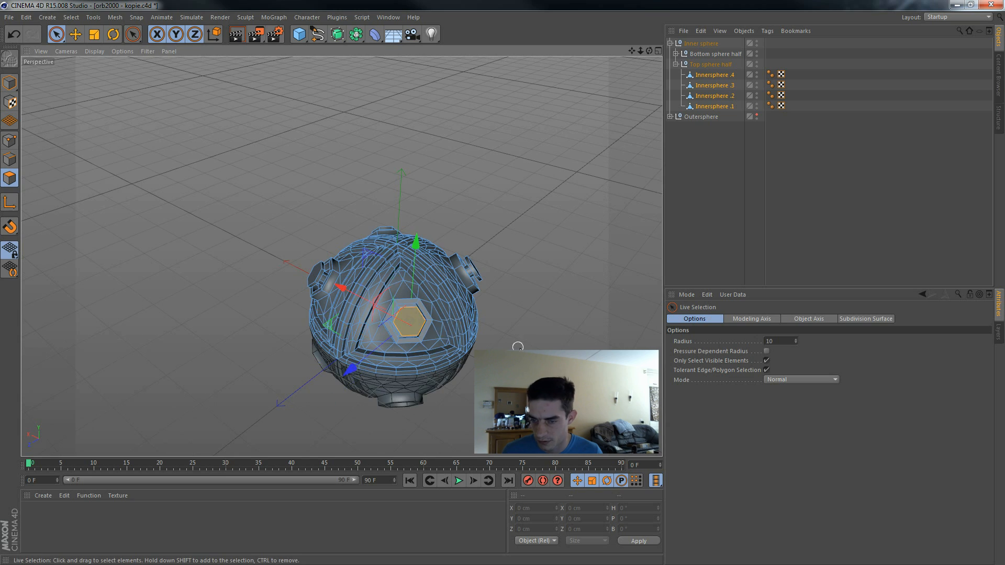
alt+drag(490, 339, 340, 321)
alt+drag(537, 349, 366, 360)
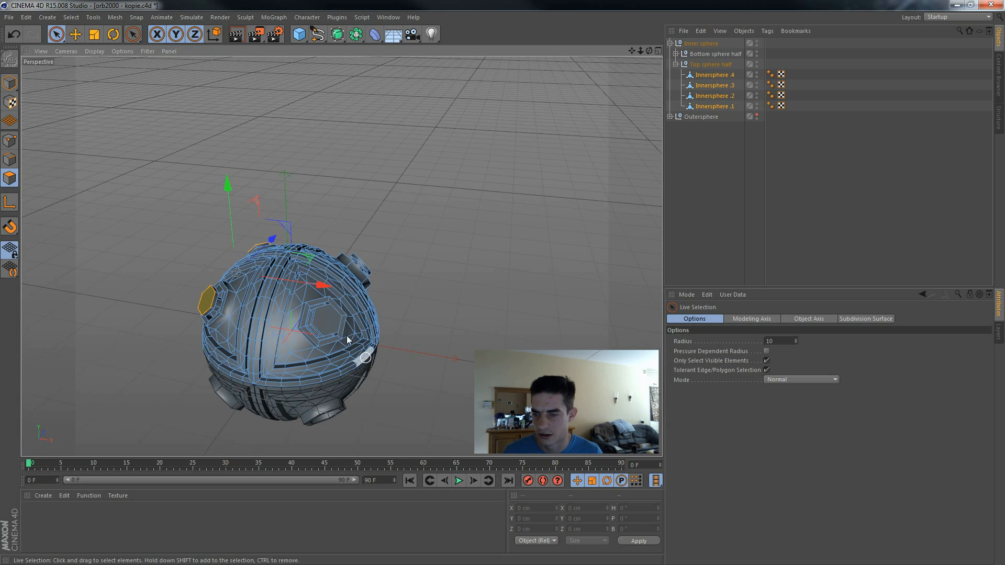
mouse_move(328, 321)
alt+mouse_down()
mouse_move(369, 337)
mouse_move(323, 308)
alt+mouse_up()
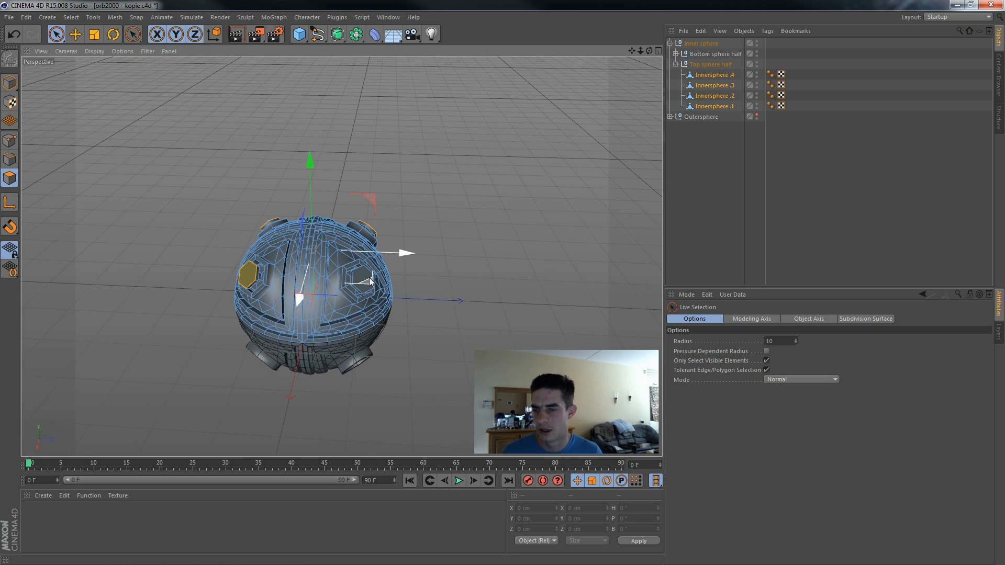
alt+drag(491, 334, 466, 338)
scroll(438, 333, up, 4)
shift+click(290, 251)
scroll(547, 246, down, 3)
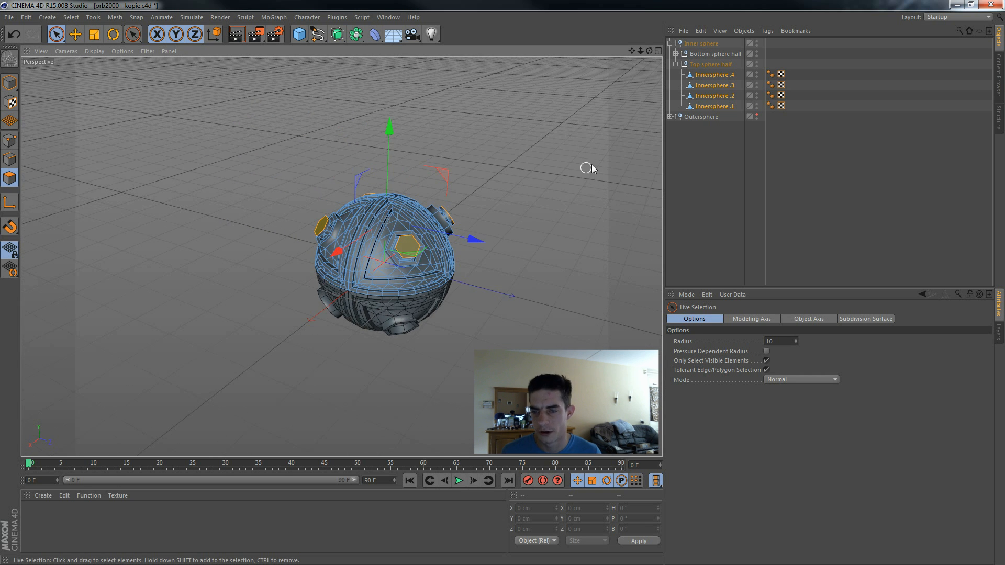
Step: Set up Matrix Extrude for the selected end faces with Initial variation, a Scale Min. of 75% and a Rotate Min. of 100%
right_click(545, 194)
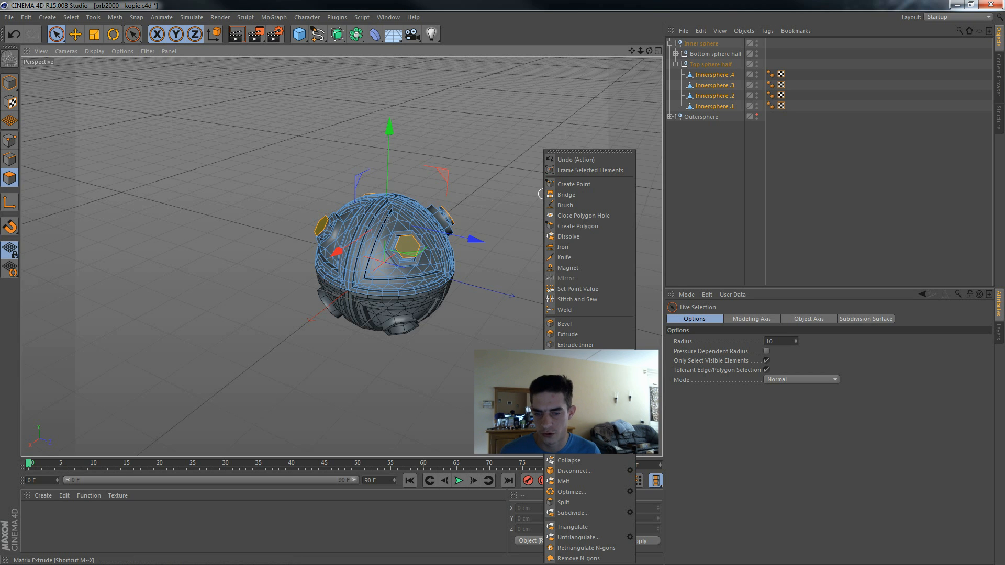
click(576, 356)
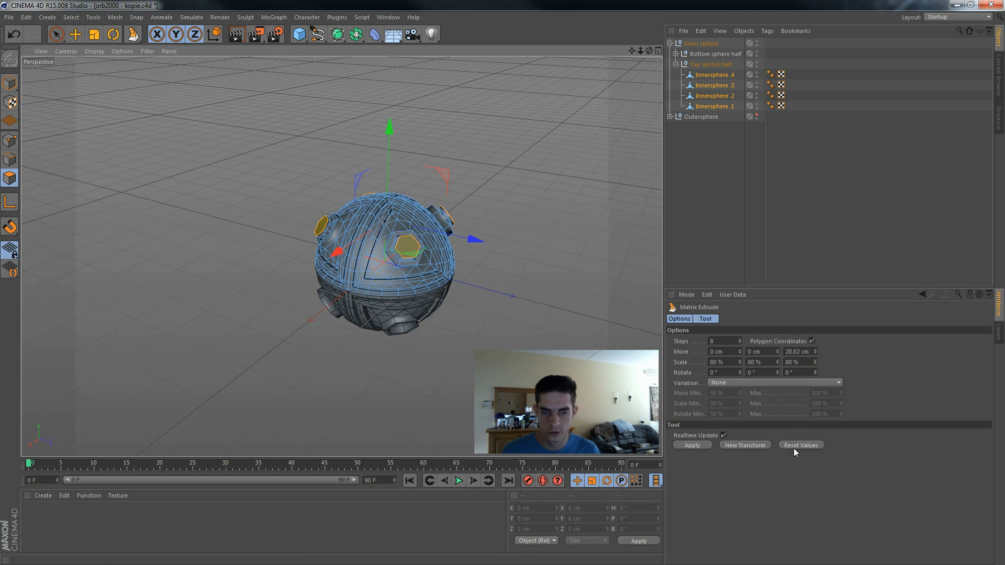
click(731, 382)
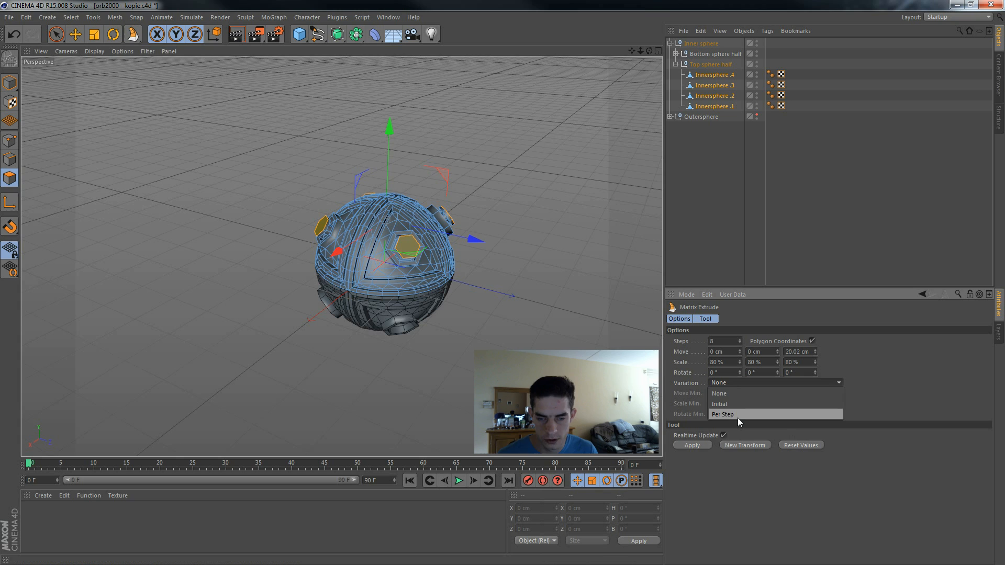
click(740, 410)
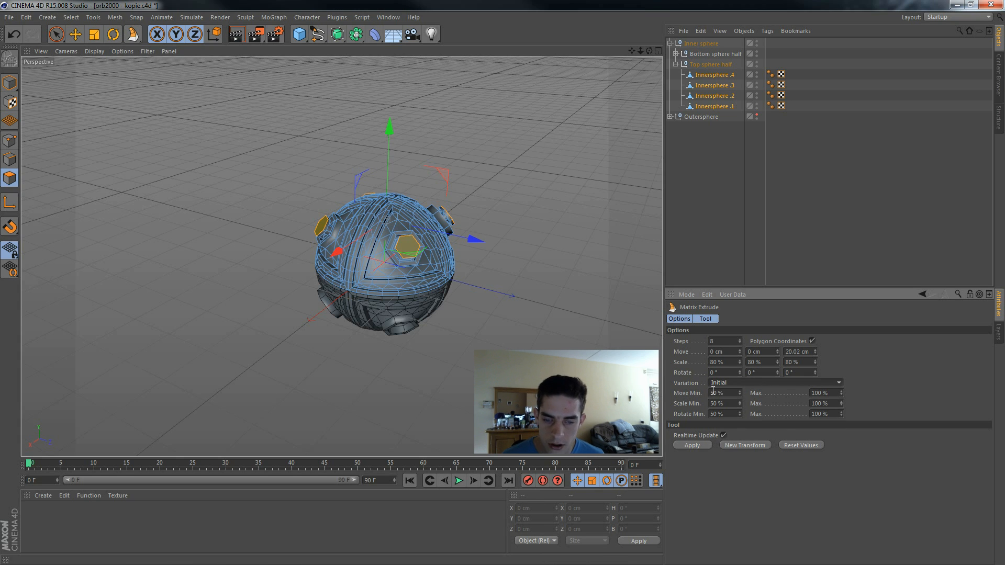
click(719, 392)
click(726, 404)
double_click(727, 404)
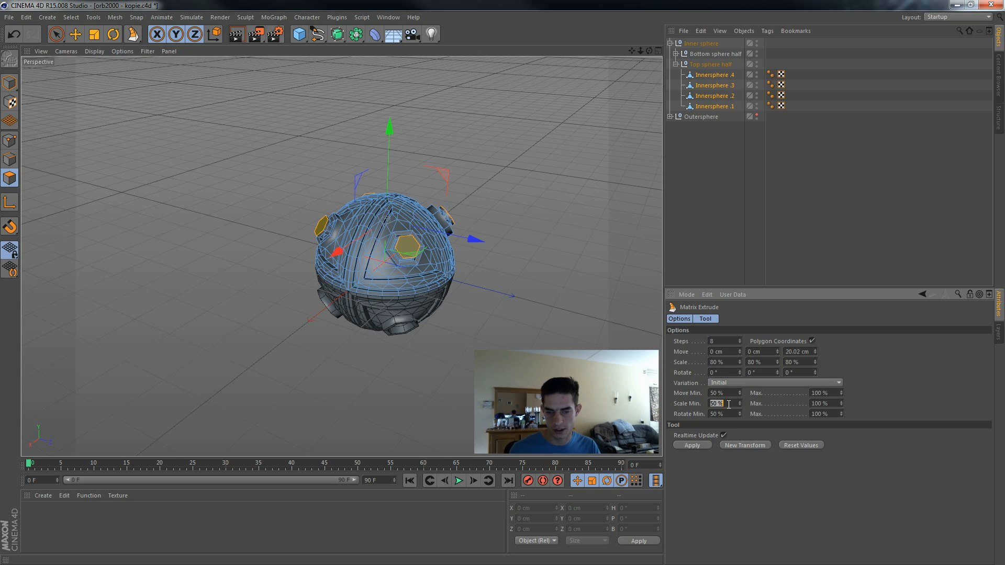
text(75)
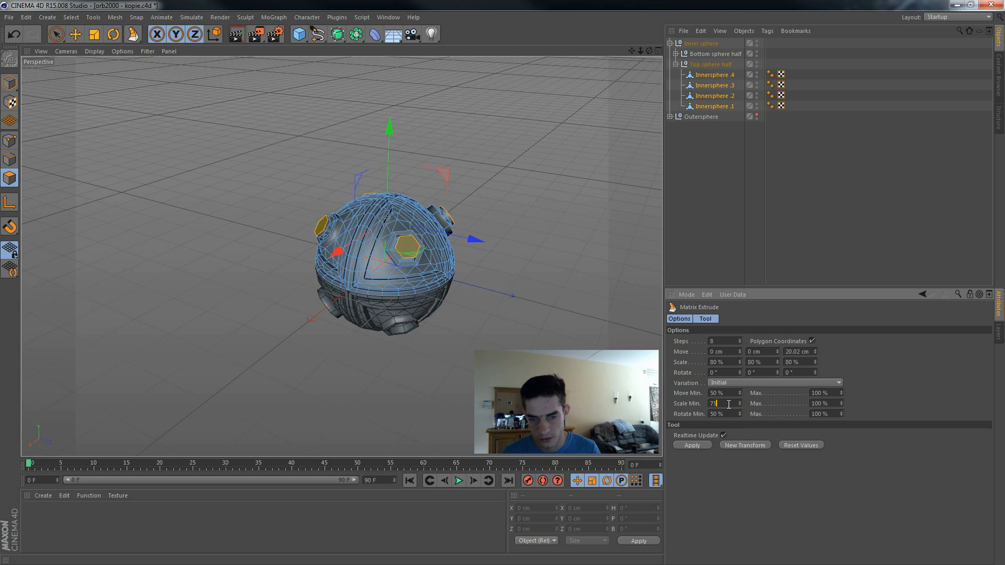
click(731, 412)
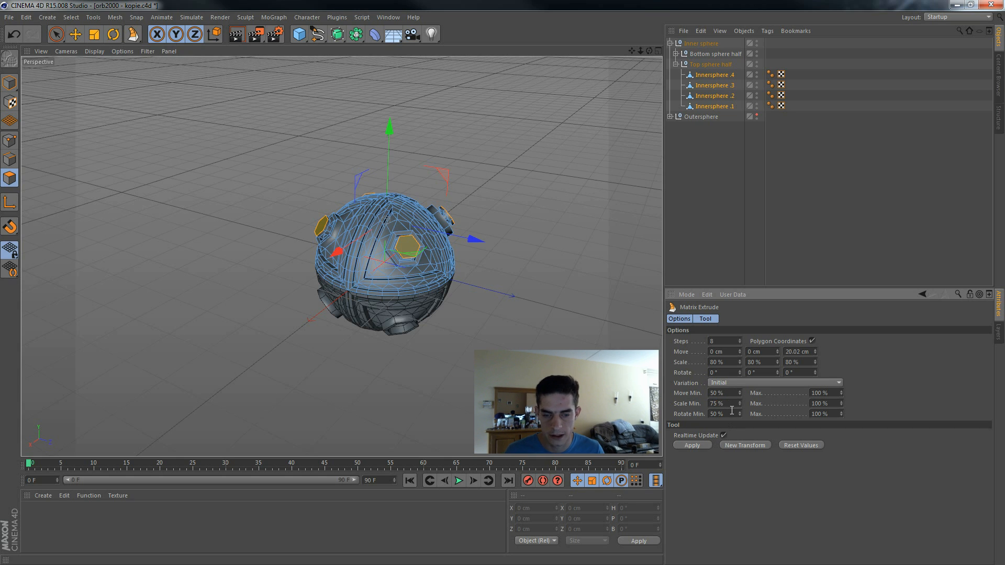
key(ctrl+a)
text(100)
key(Return)
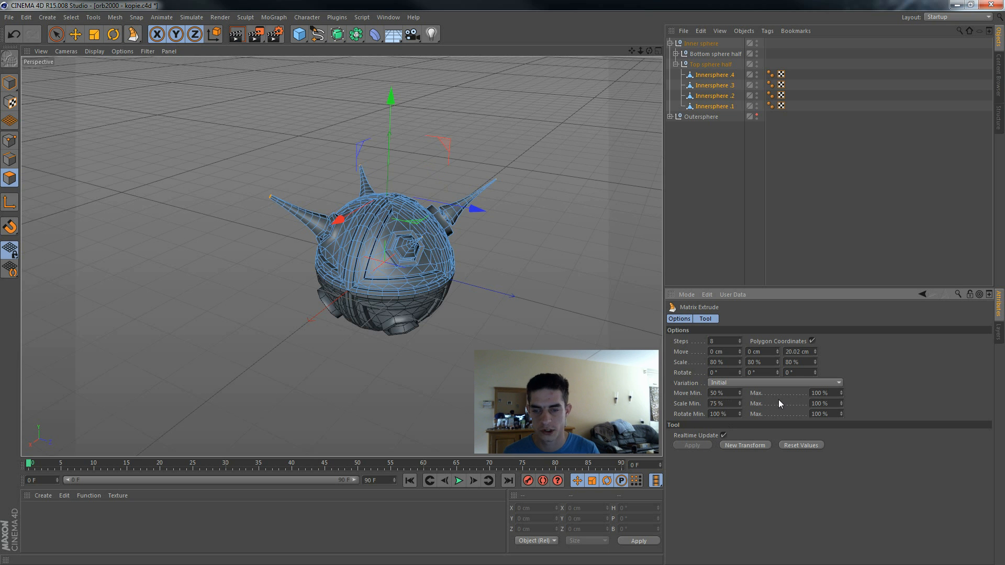
Step: Undo the straight spikes and matrix extrude the end faces into curved horns, with the first Rotate value at 10° and a Z move of about 15.669 cm
alt+drag(523, 304, 340, 262)
key(ctrl+z)
click(715, 372)
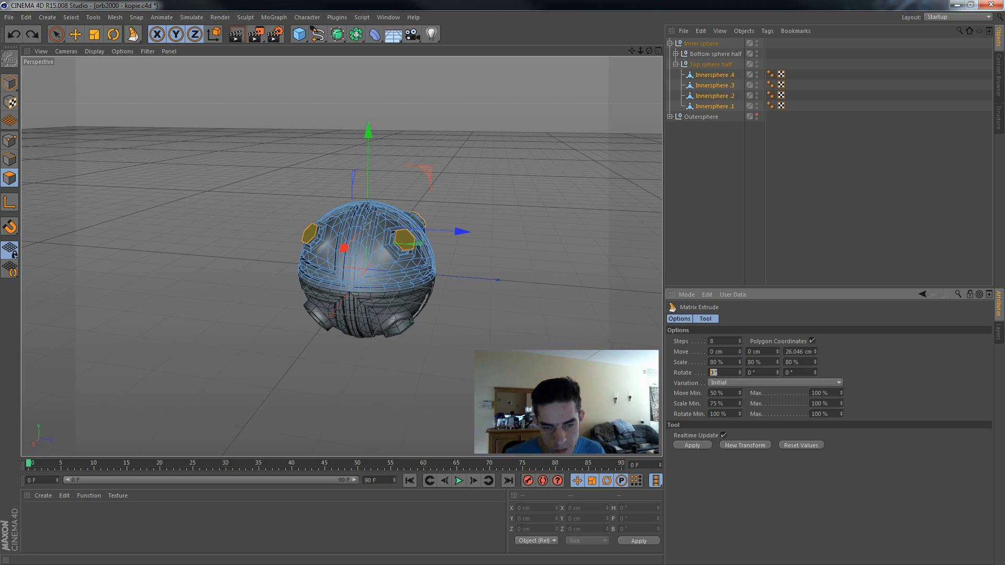
text(1)
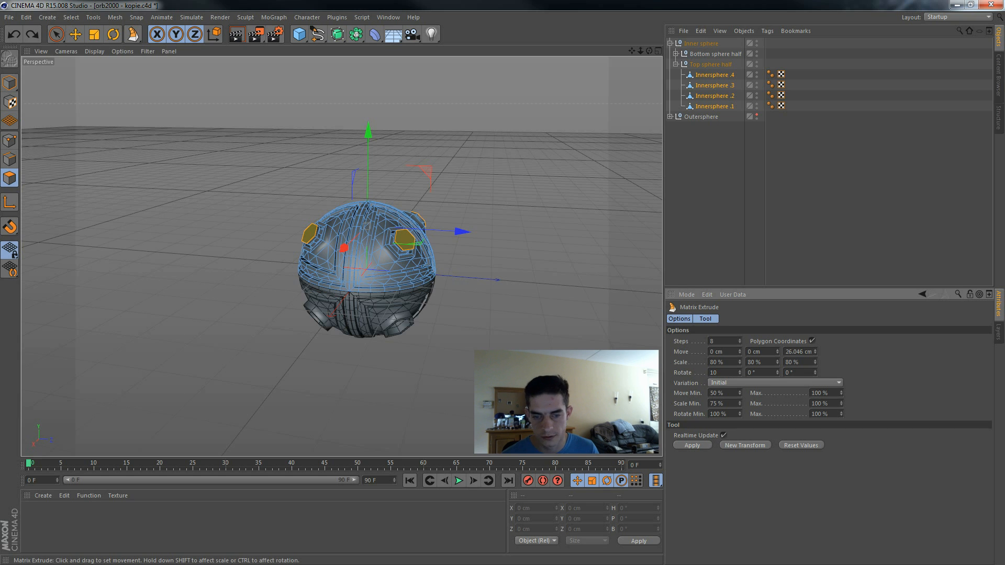
text(0)
key(Return)
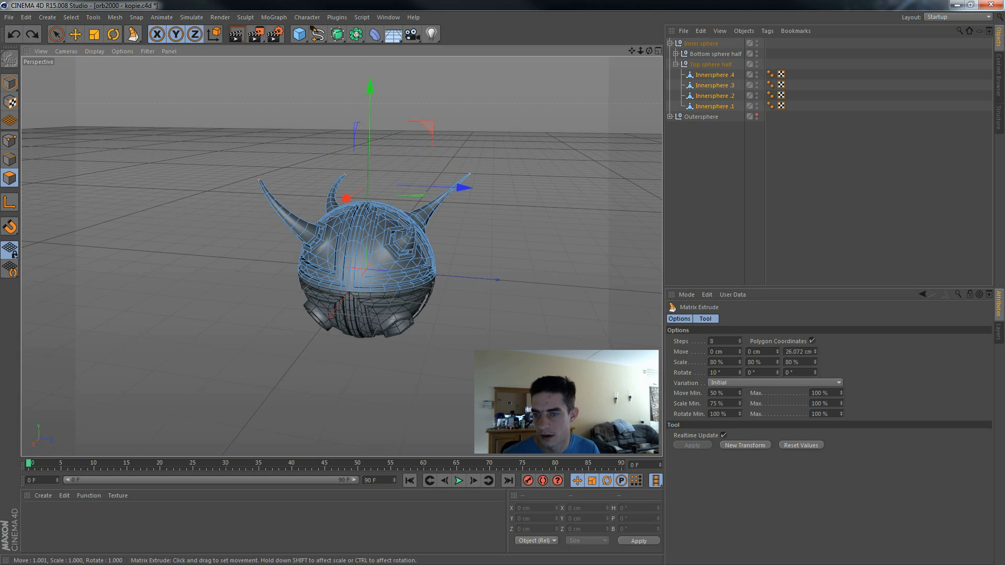
alt+drag(583, 213, 655, 288)
alt+drag(466, 226, 548, 271)
Step: Collapse the Inner sphere group and add a Sphere primitive to the scene
drag(632, 50, 668, 47)
click(670, 44)
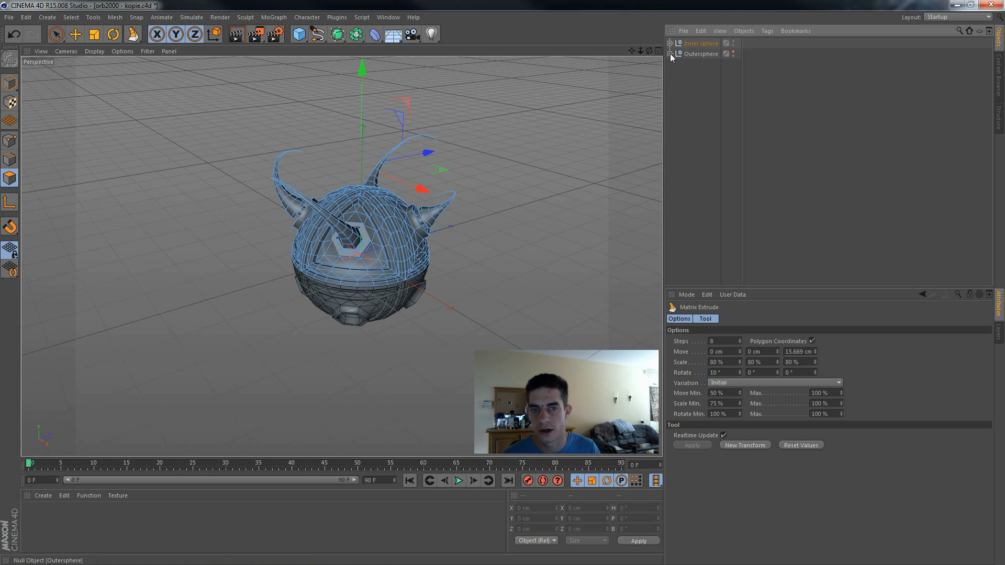
drag(299, 35, 505, 67)
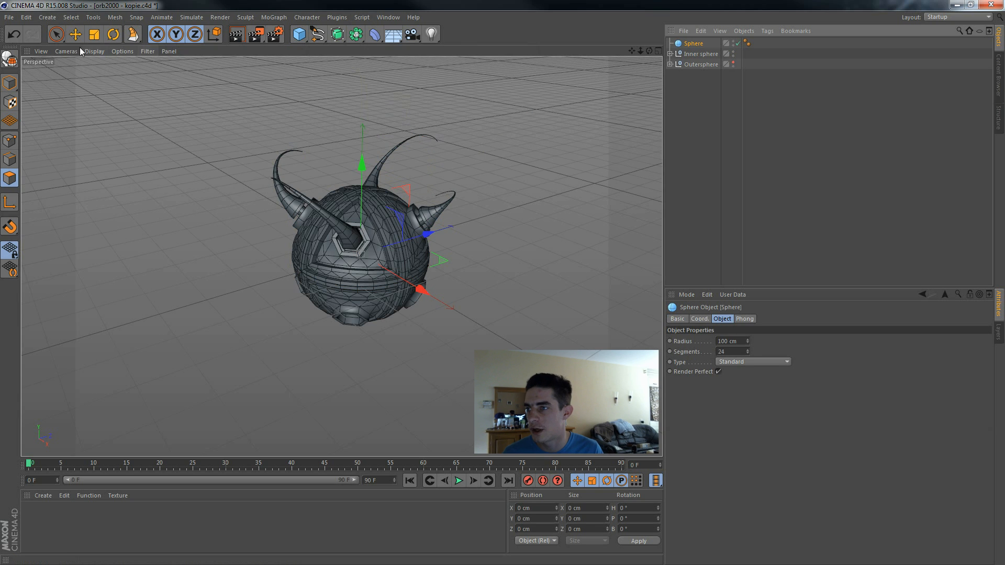
Step: Switch the viewport display to wireframe lines and set the new sphere's radius to 150 cm
click(93, 51)
click(137, 139)
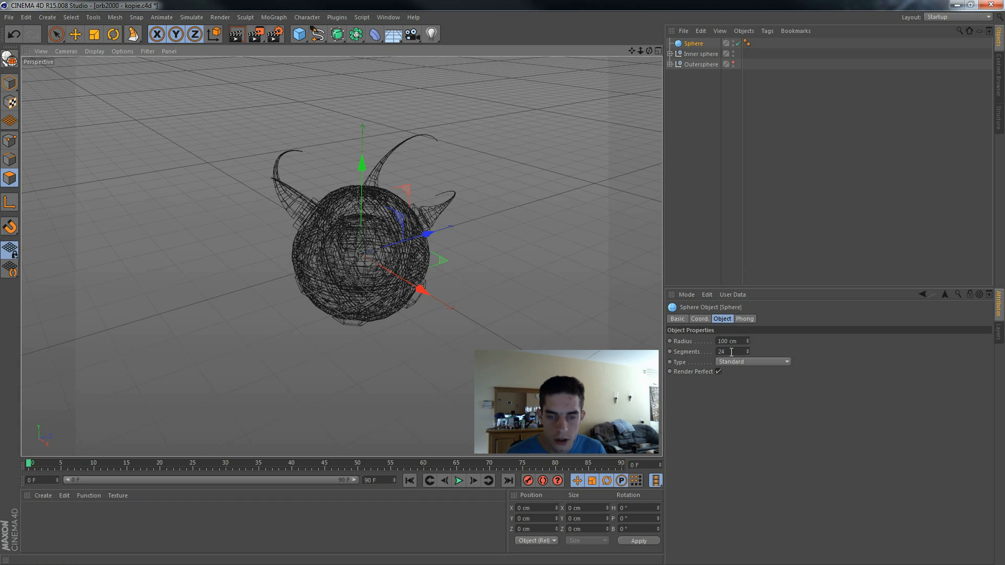
drag(745, 344, 674, 351)
text(150)
key(Return)
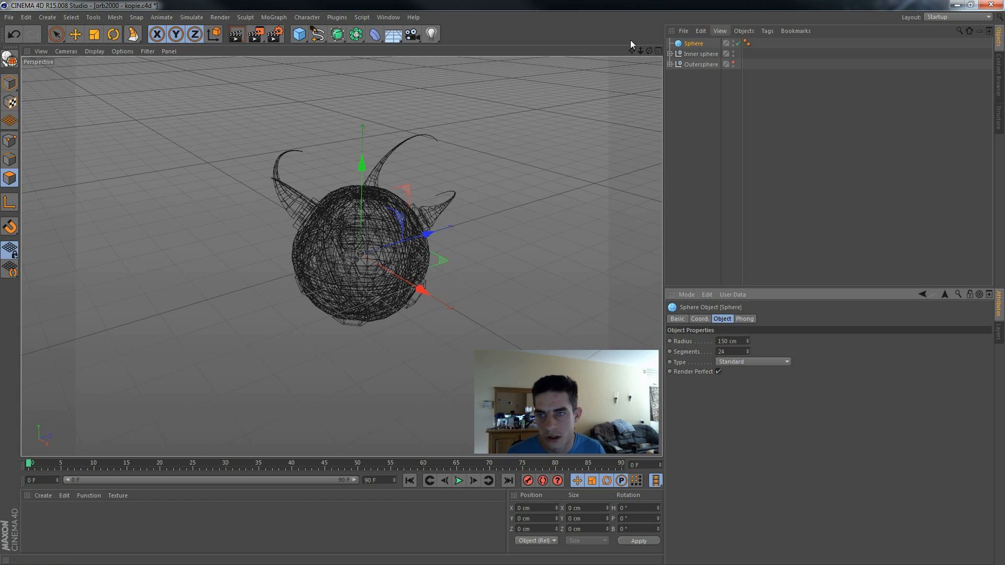
middle_click(314, 127)
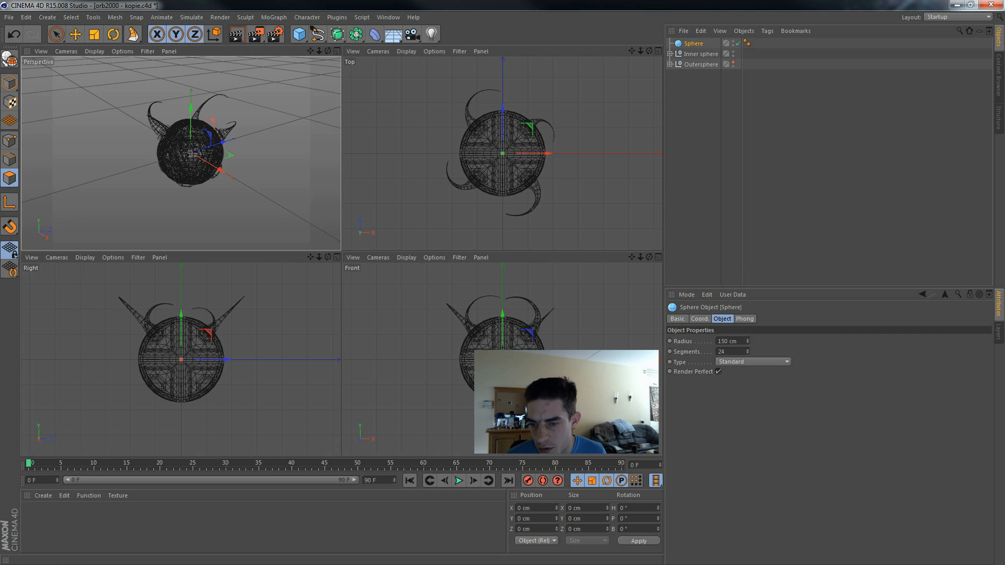
scroll(561, 388, up, 5)
alt+middle_drag(610, 377, 605, 333)
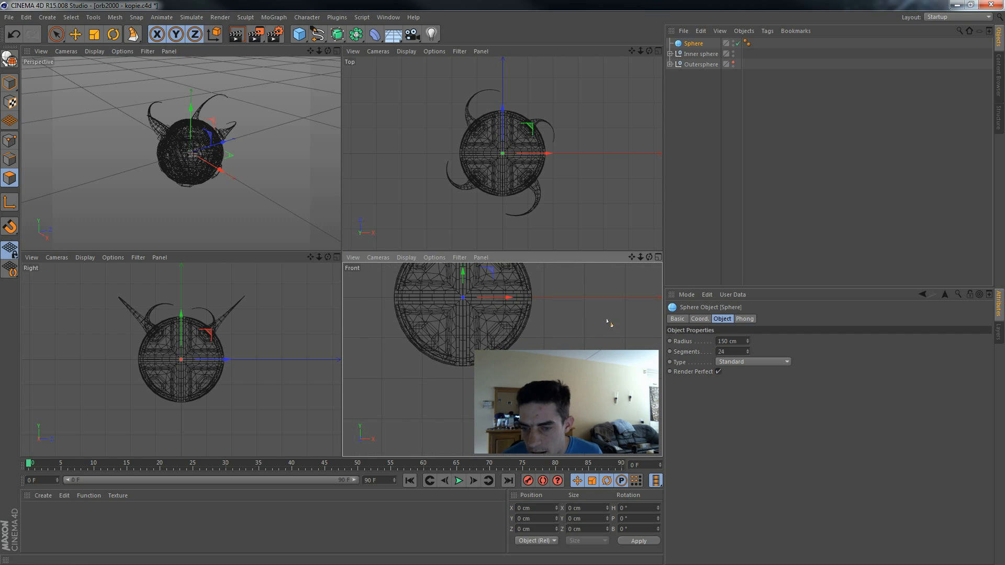
Step: Create a new standard material and disable its Specular channel
click(43, 496)
click(44, 499)
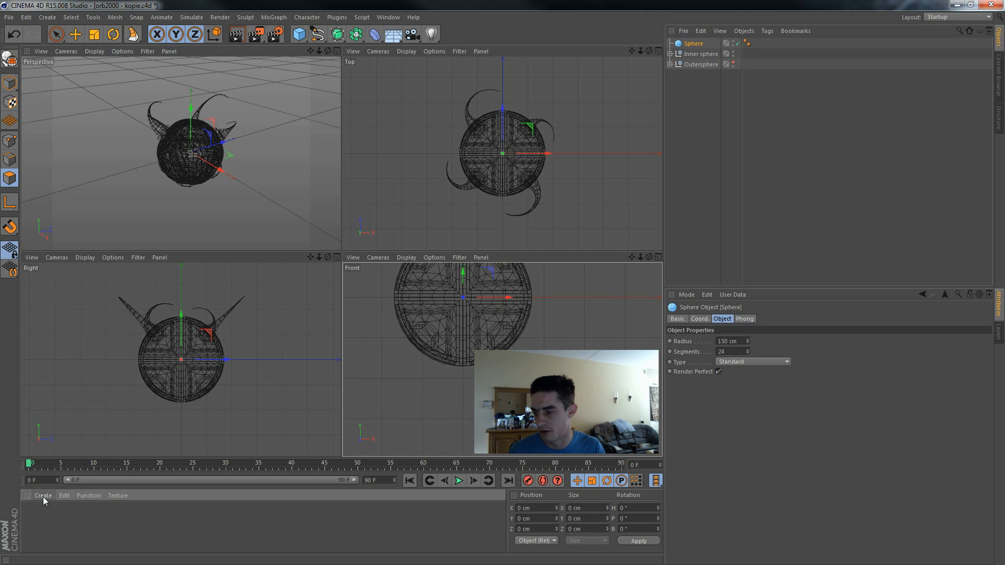
click(43, 497)
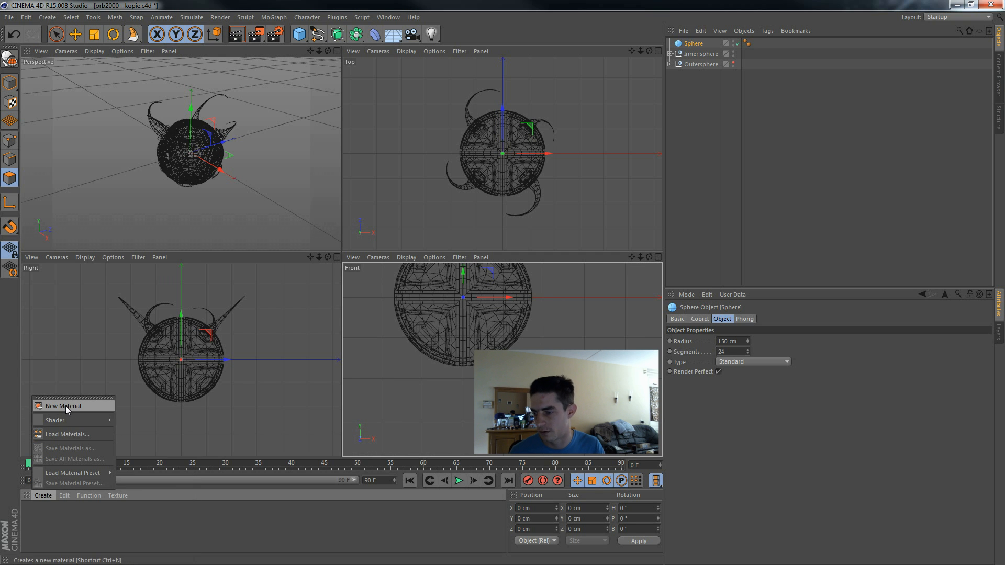
click(63, 406)
double_click(33, 513)
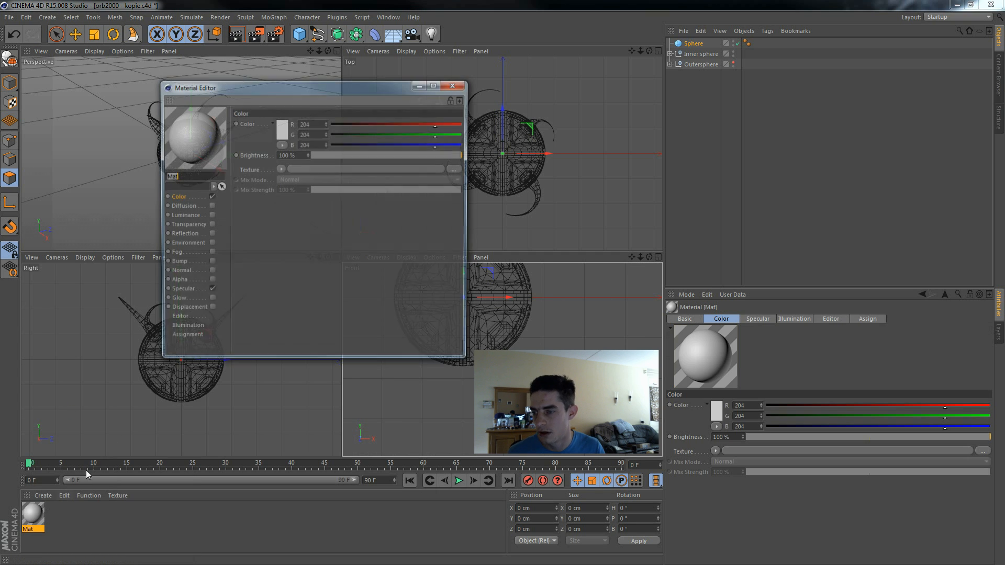
click(211, 289)
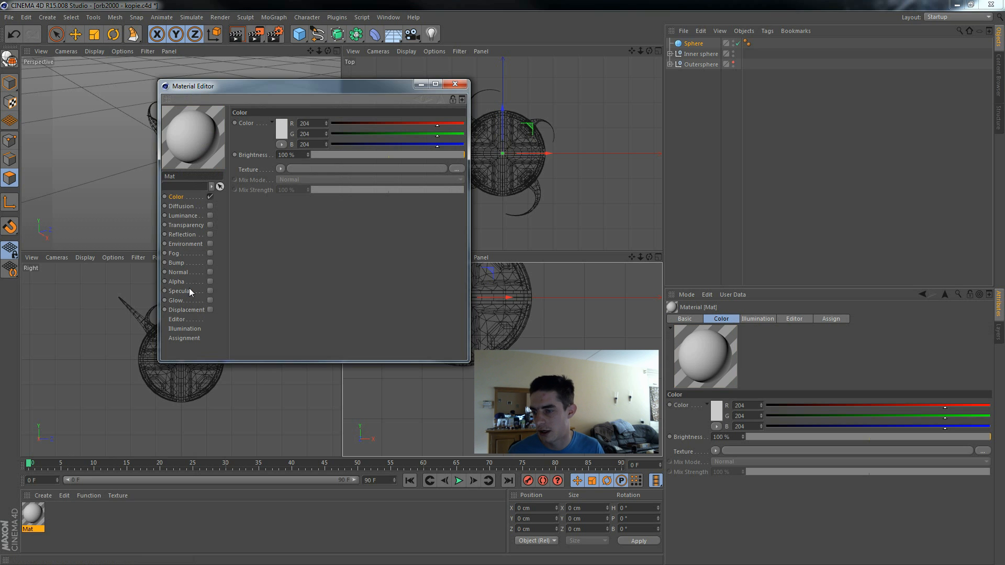
click(189, 291)
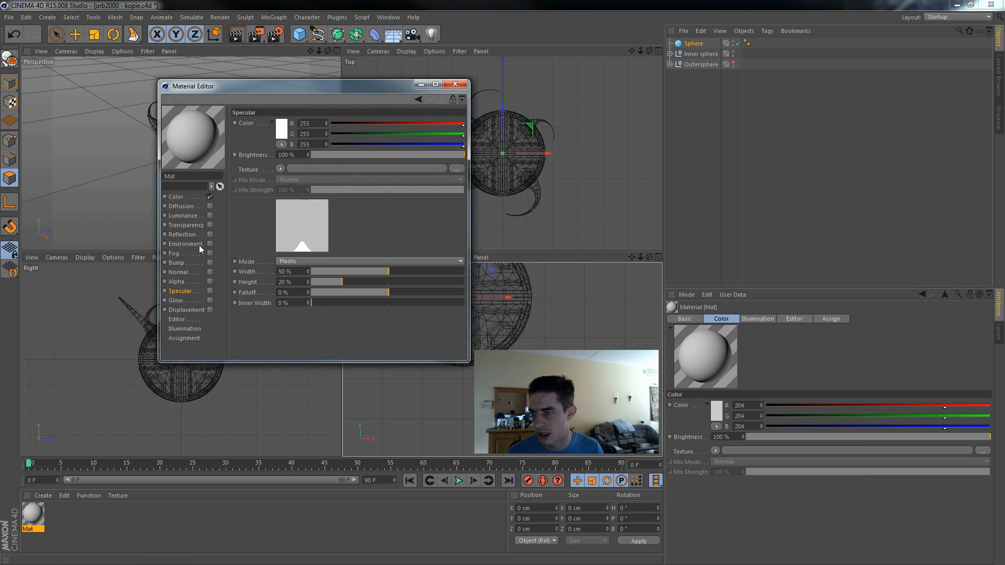
Step: Set the new material's Color channel to pure white (RGB 255, 255, 255) with a brightness of 120%
click(189, 197)
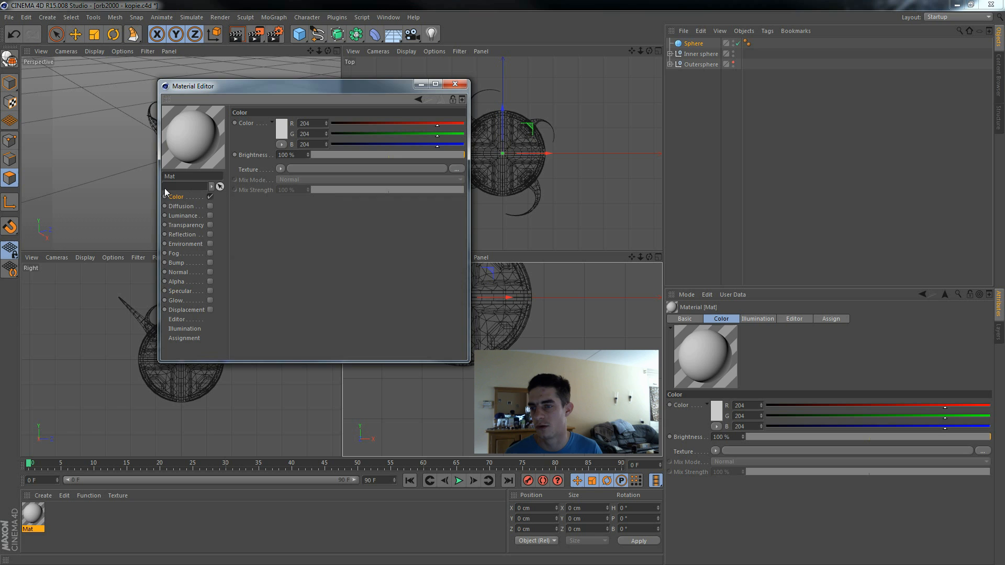
click(283, 128)
drag(250, 120, 228, 92)
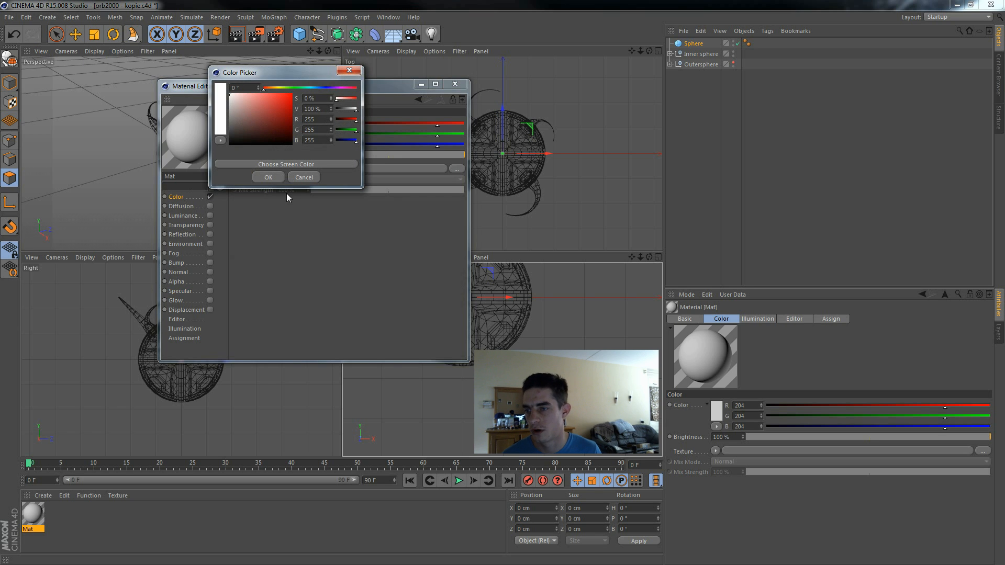
click(269, 178)
double_click(300, 155)
text(120)
key(Return)
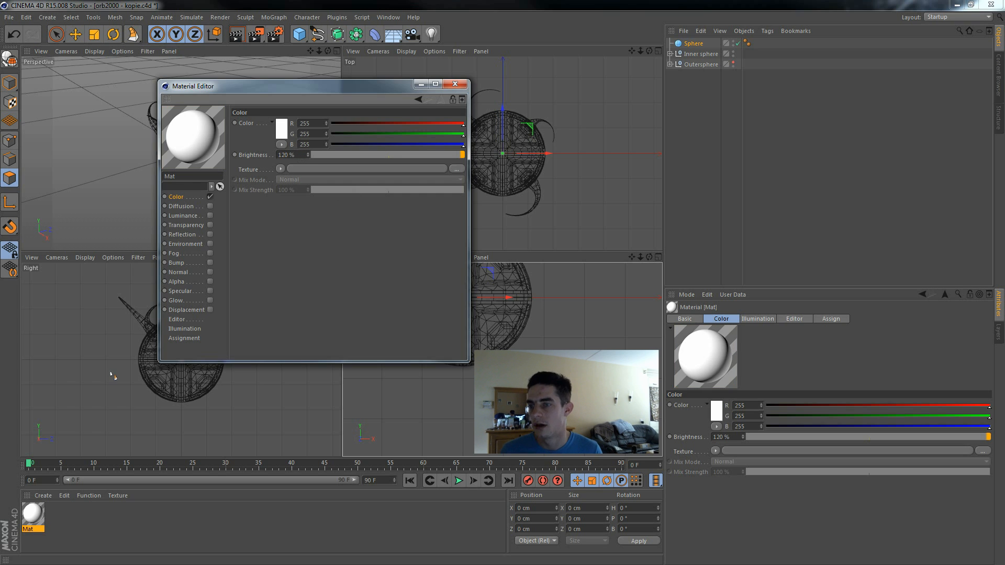
Step: Enable the material's Luminance channel with a magenta color (RGB 255, 0, 229) and a brightness of 200%
click(209, 215)
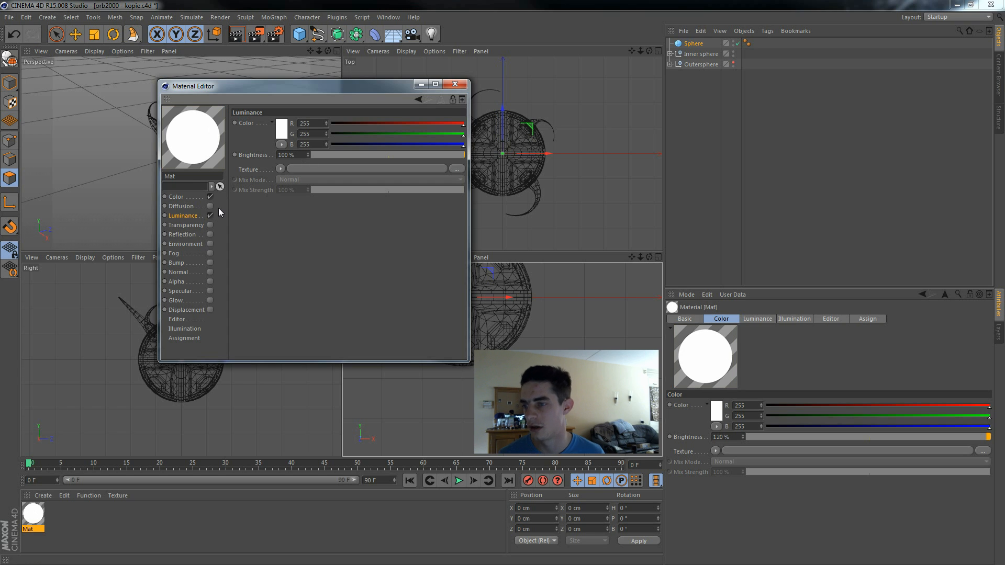
click(283, 131)
drag(317, 90, 339, 88)
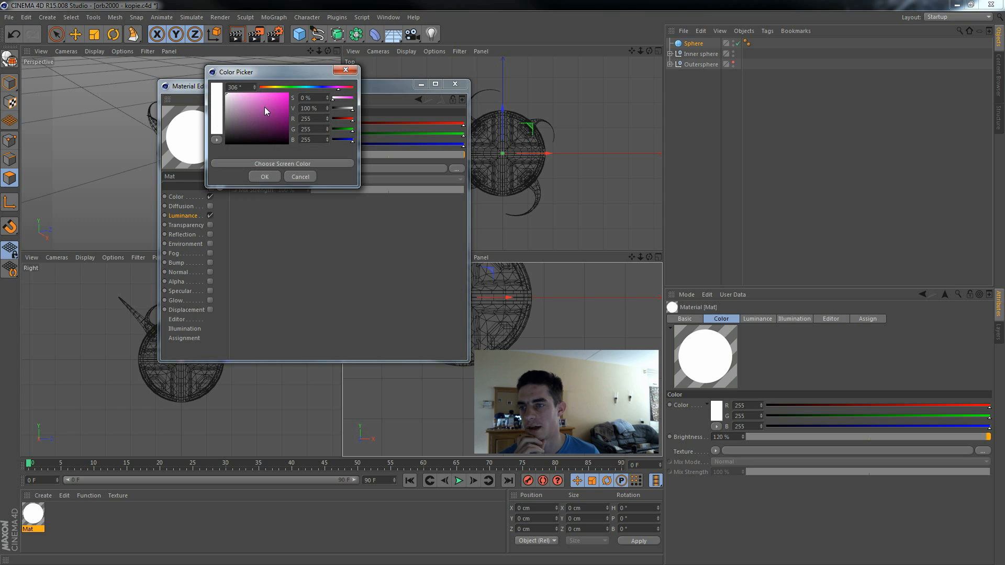
drag(265, 105, 289, 92)
click(265, 177)
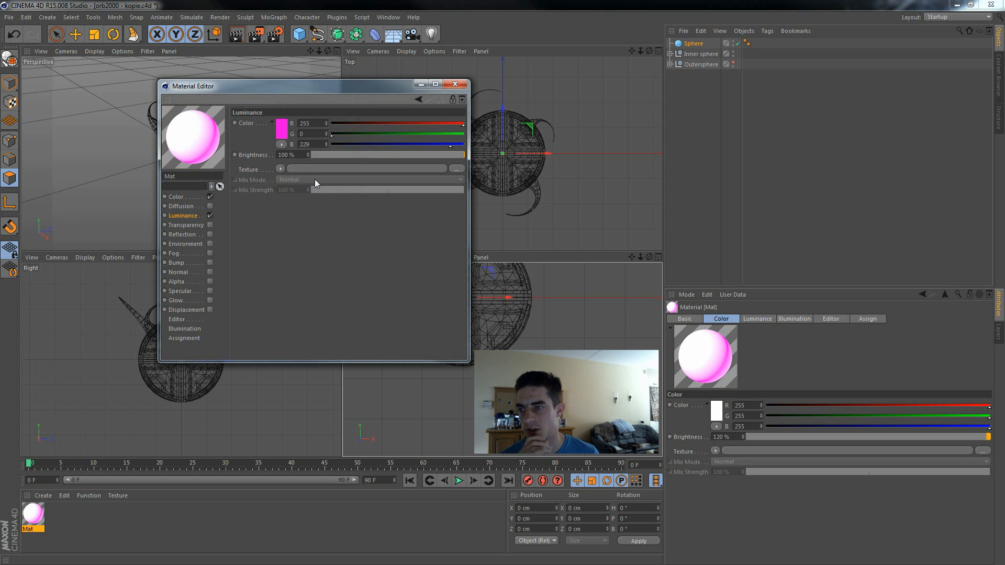
click(293, 155)
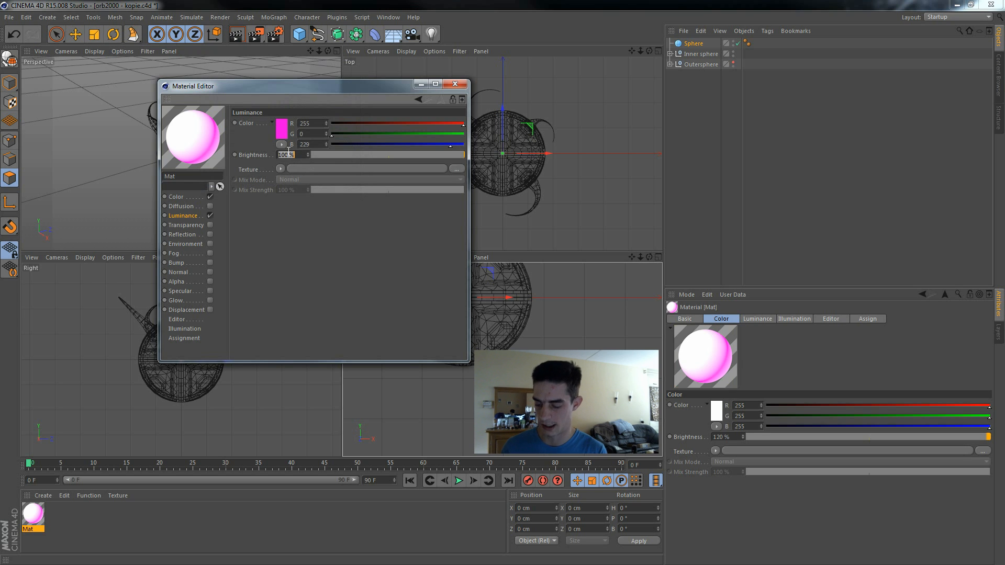
text(200)
key(Return)
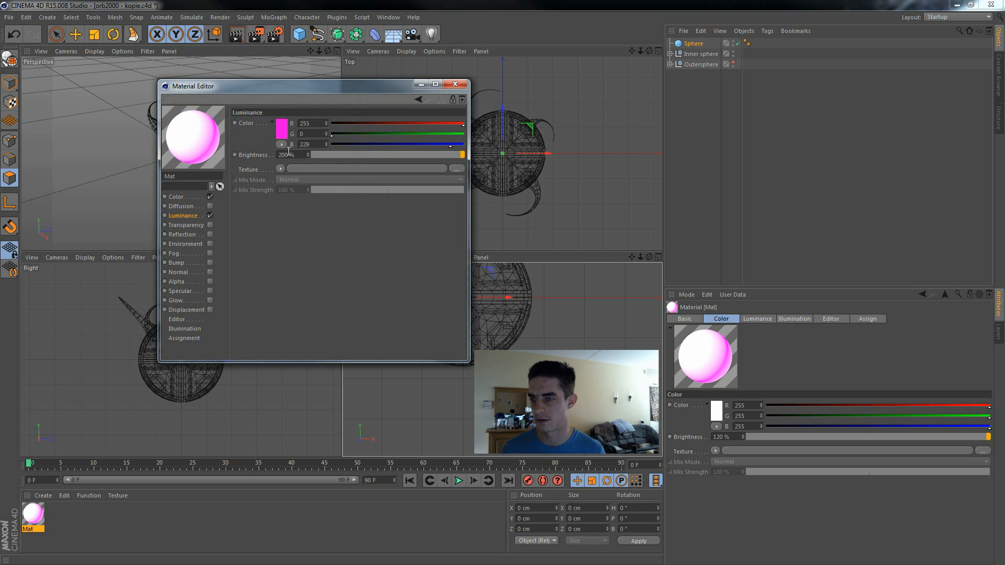
Step: Apply the magenta material to the new core sphere and rename that object Glow Sphere
click(455, 84)
drag(25, 524, 700, 46)
double_click(691, 44)
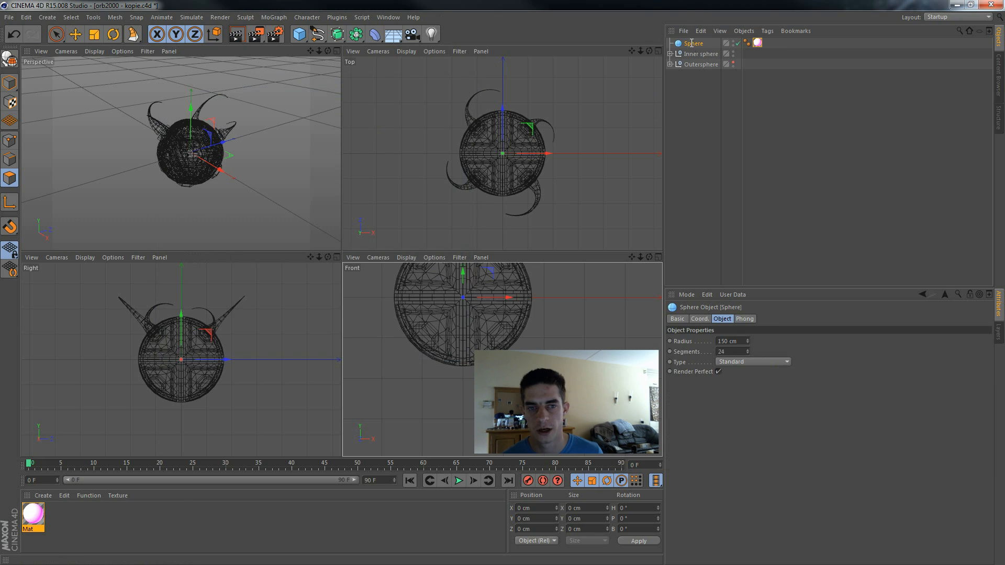
text(Glow)
key(Return)
text(Sphere)
key(Return)
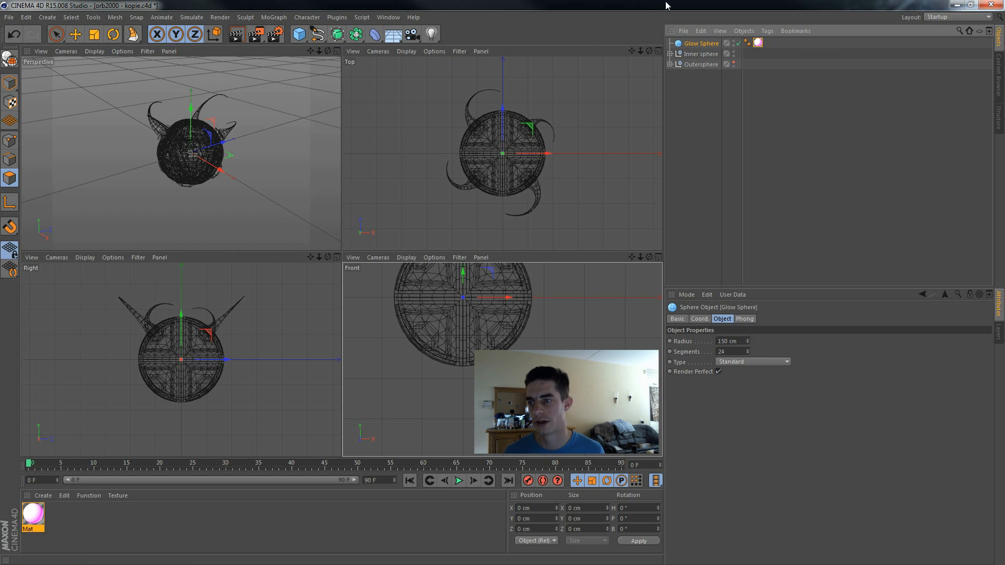
Step: Switch the perspective view to Gouraud Shading and render a low front angle of the orb in the viewport
click(94, 51)
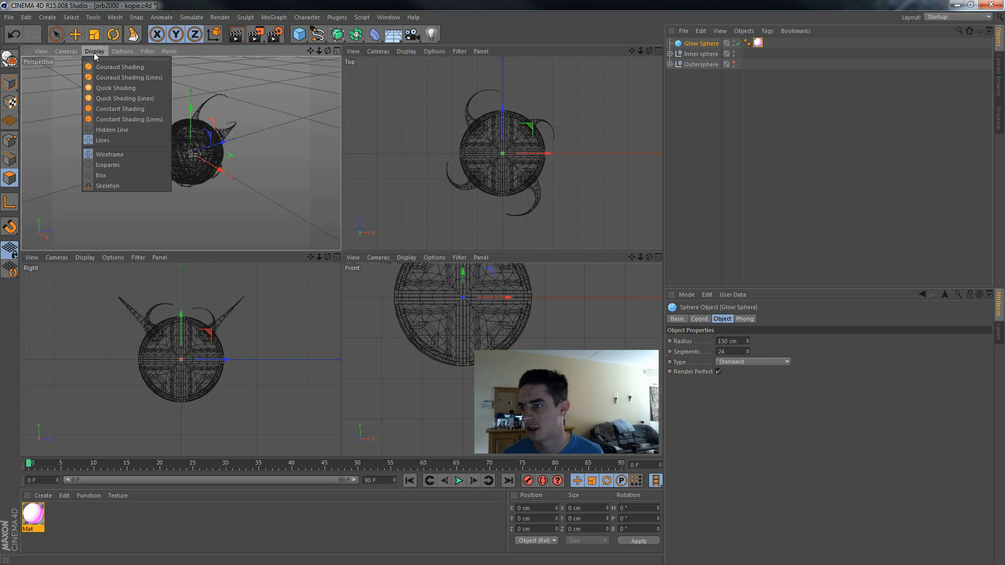
click(118, 68)
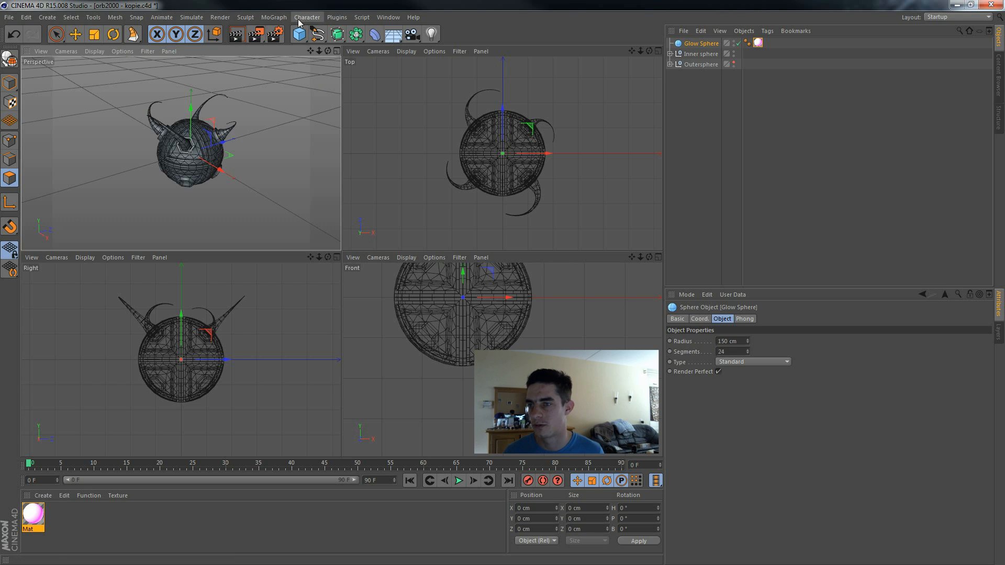
key(F1)
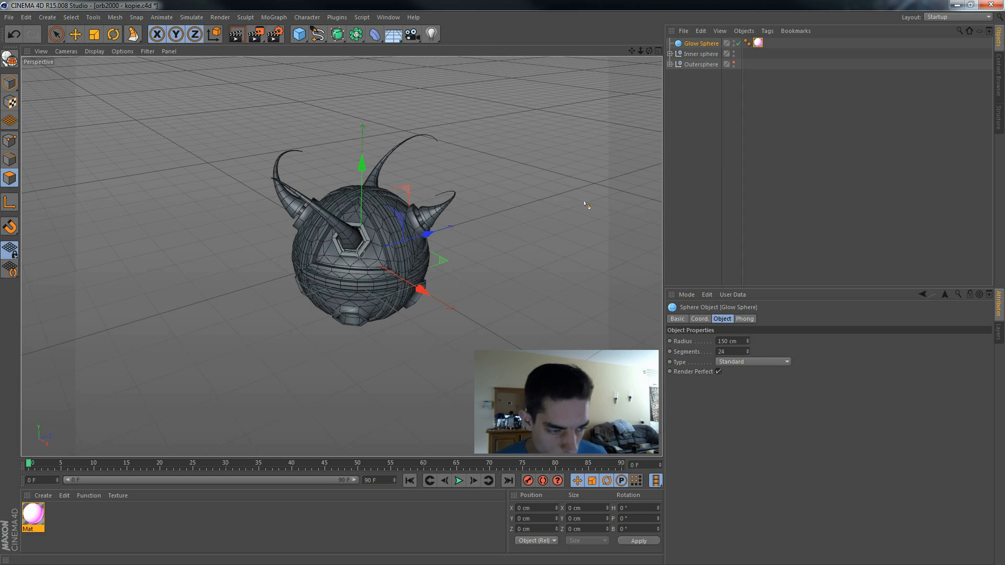
alt+drag(580, 243, 589, 204)
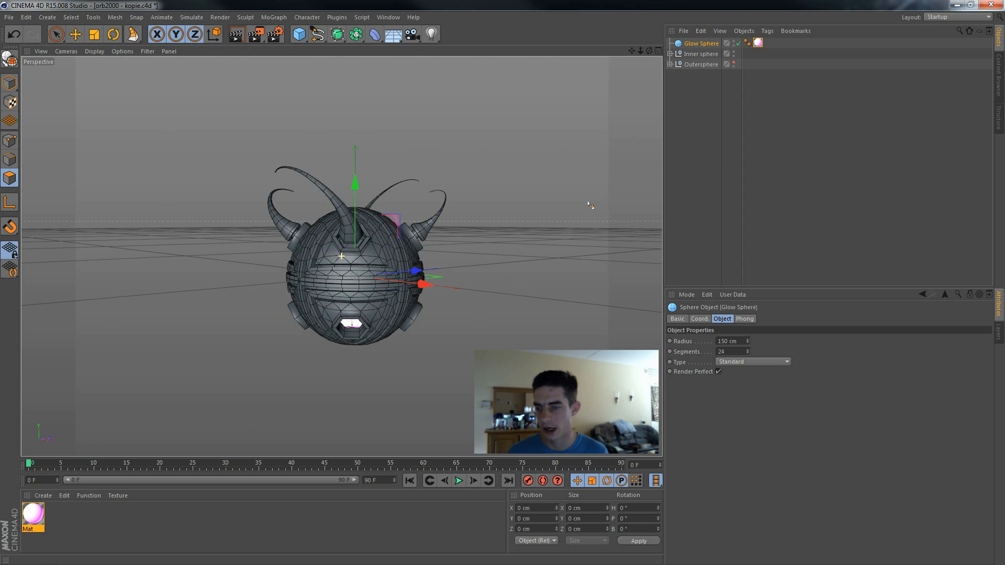
key(ctrl+r)
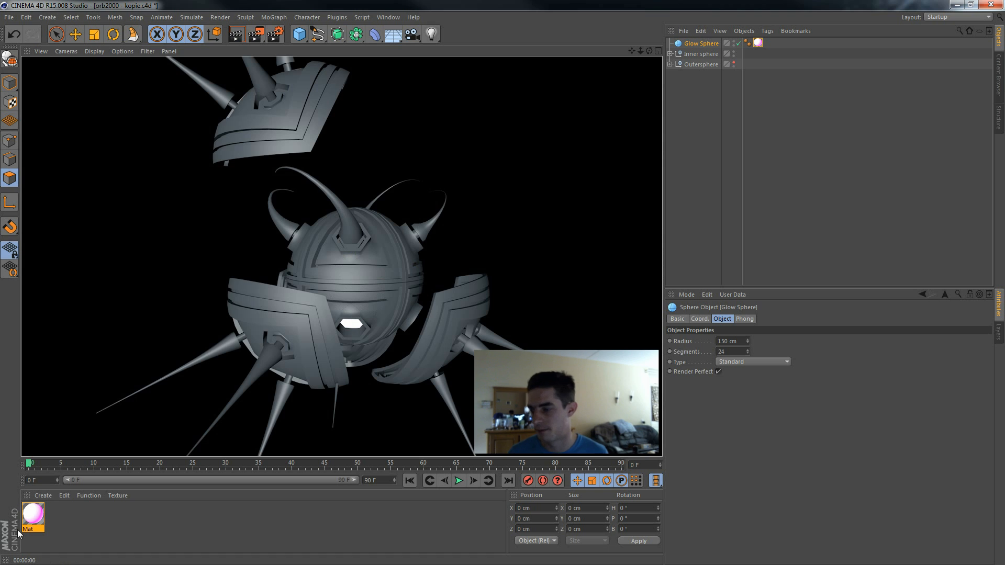
Step: Disable the Color channel of the Glow Sphere's material and render the view again
double_click(33, 514)
click(187, 181)
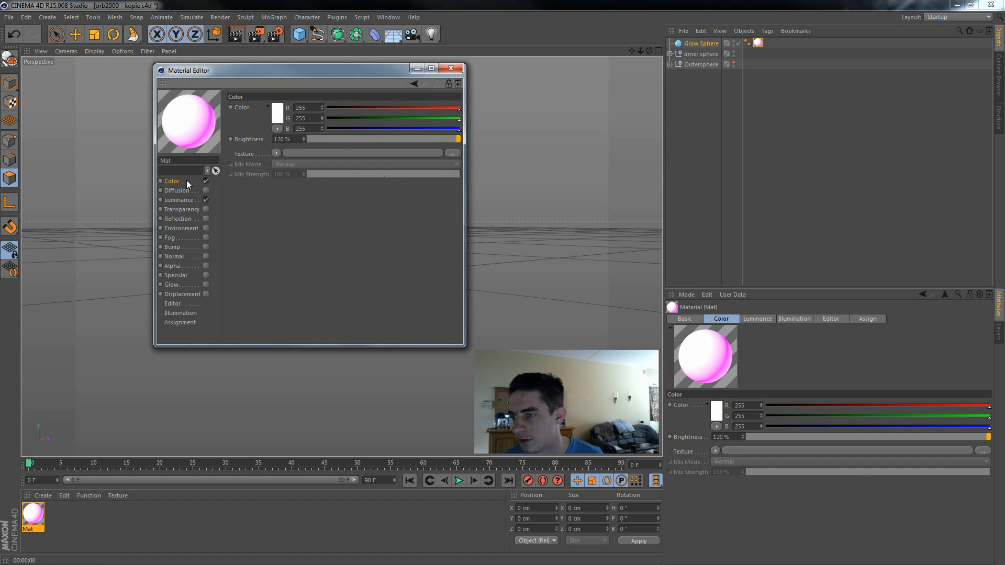
click(206, 181)
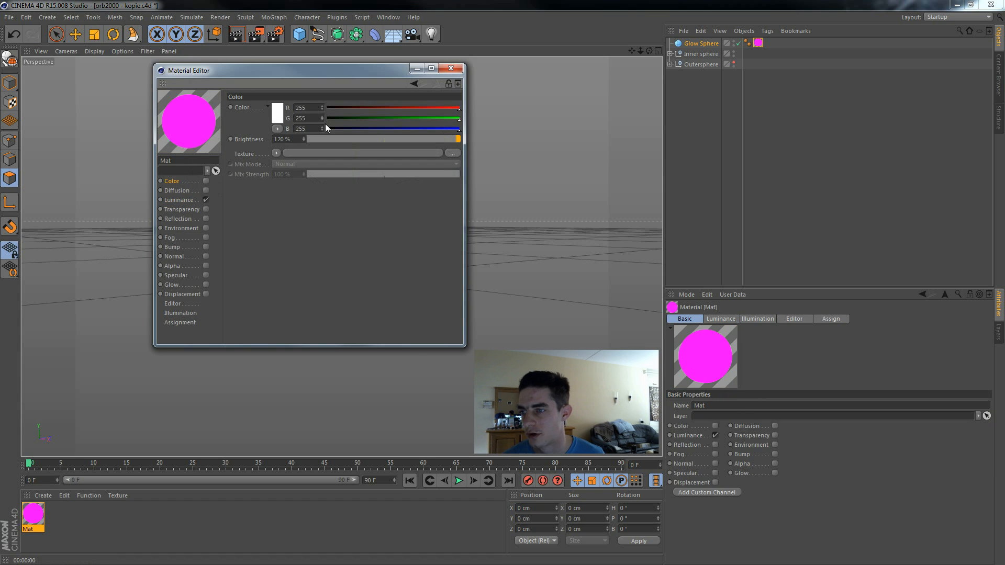
click(458, 68)
key(ctrl+r)
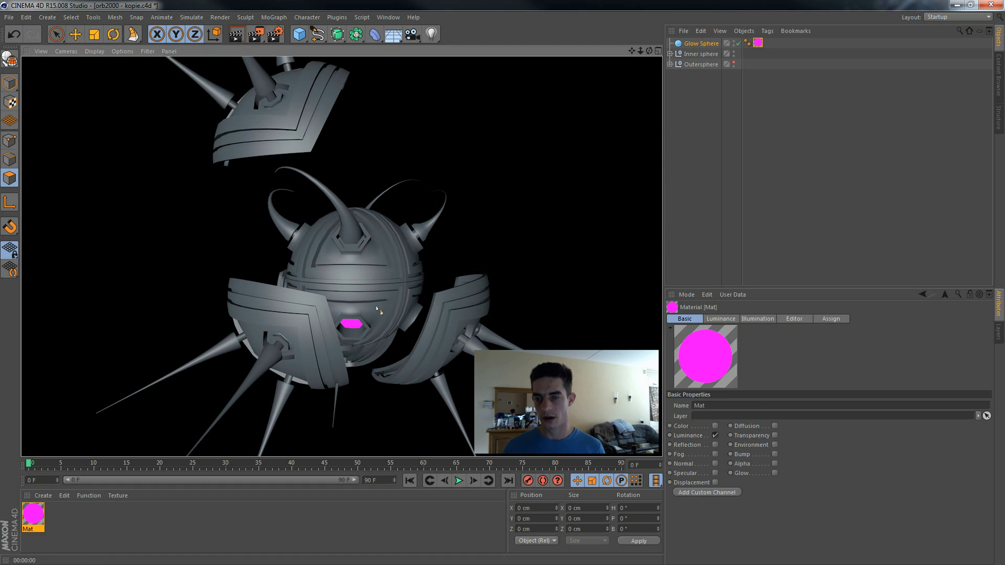
alt+drag(537, 228, 547, 254)
alt+drag(536, 195, 561, 191)
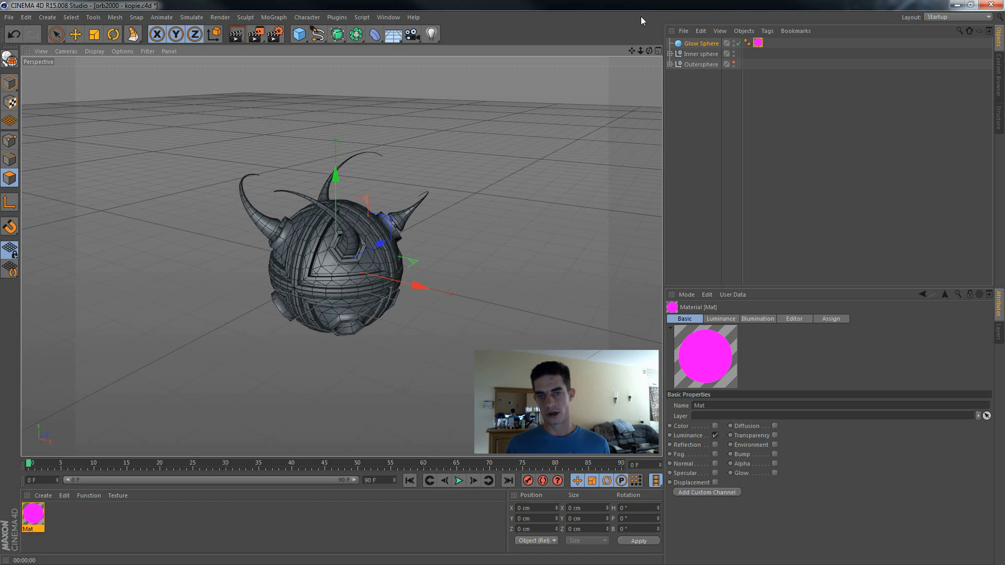
drag(632, 50, 651, 25)
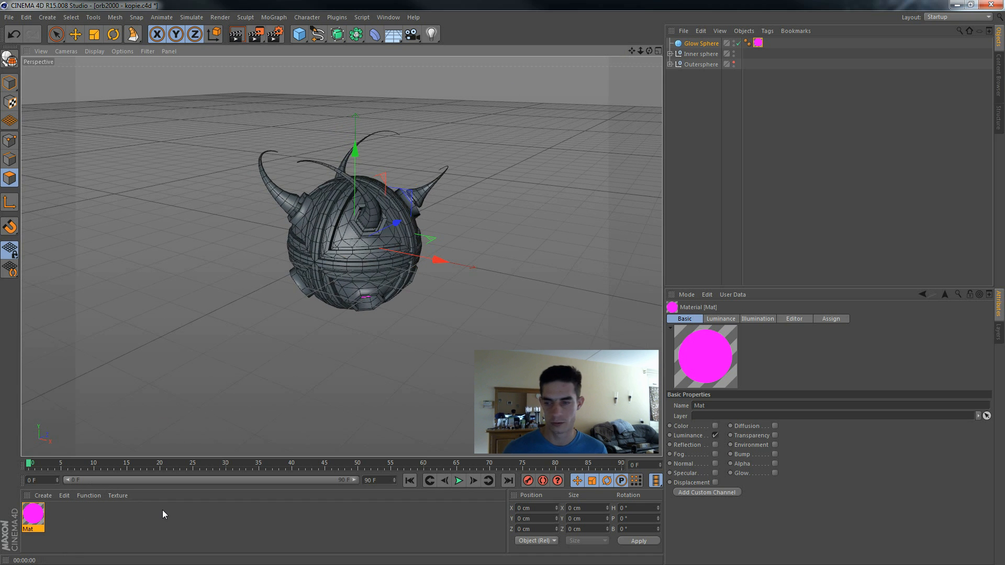
Step: Add a second material to the scene using the Danel shader
click(139, 511)
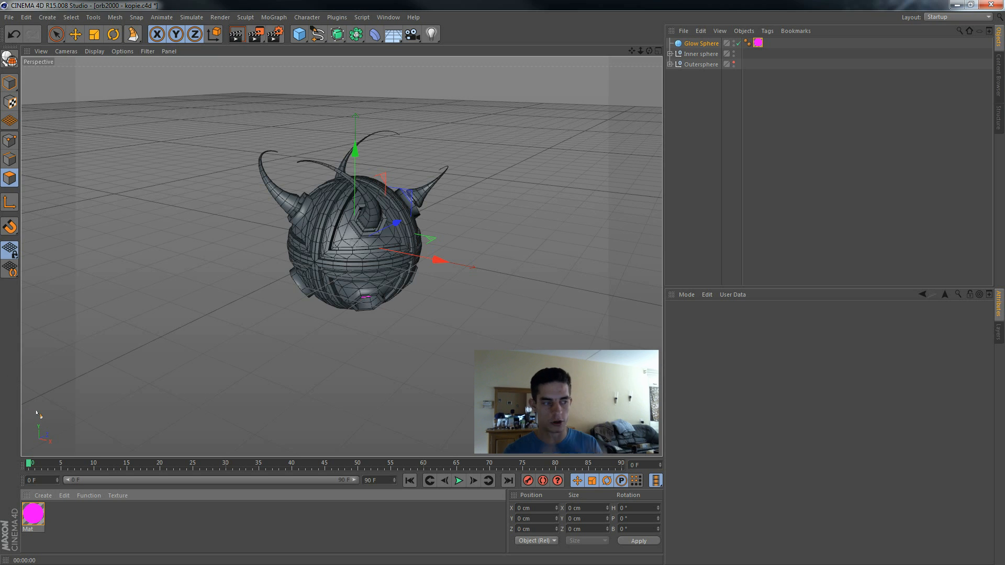
click(43, 495)
mouse_move(70, 422)
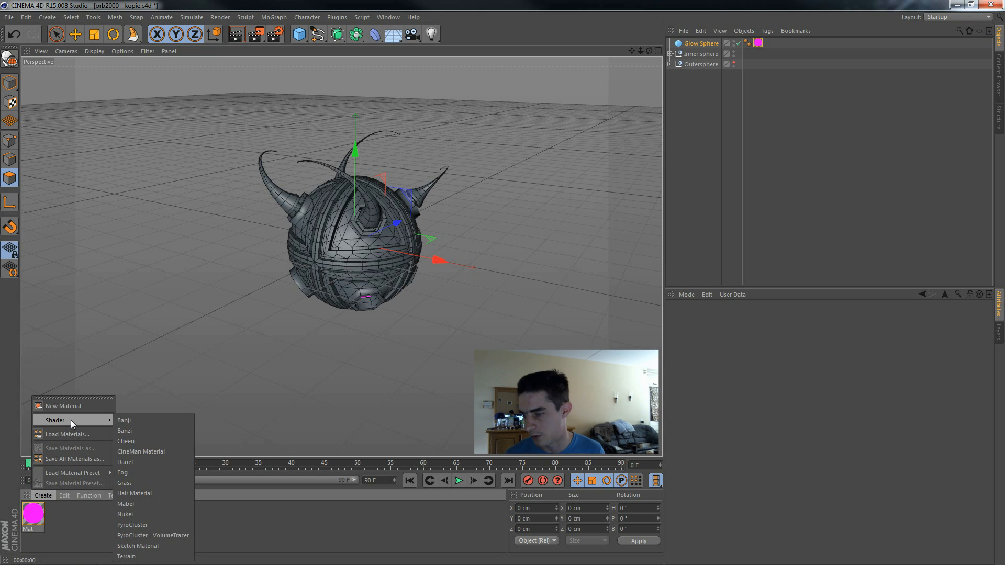
click(45, 497)
click(51, 494)
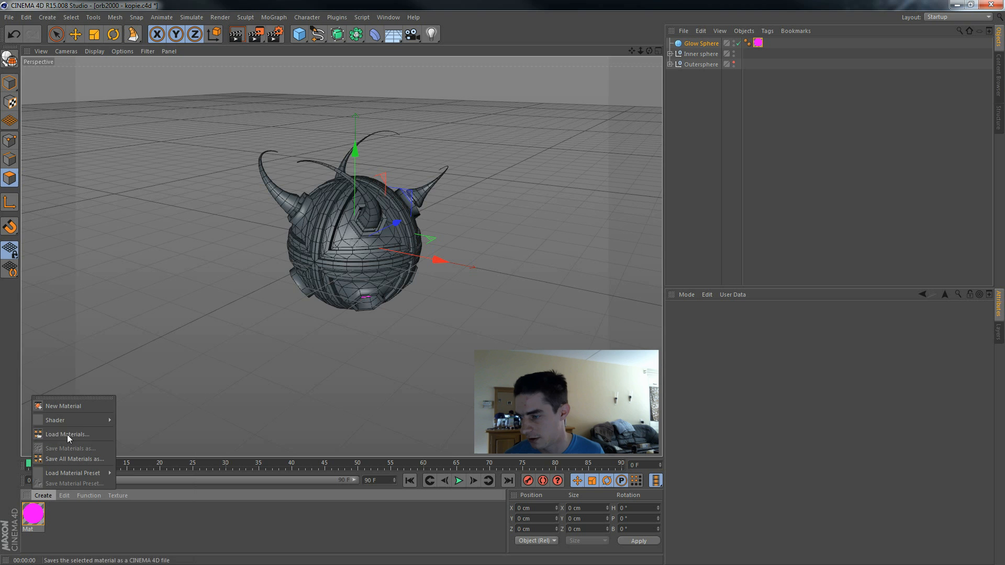
mouse_move(74, 422)
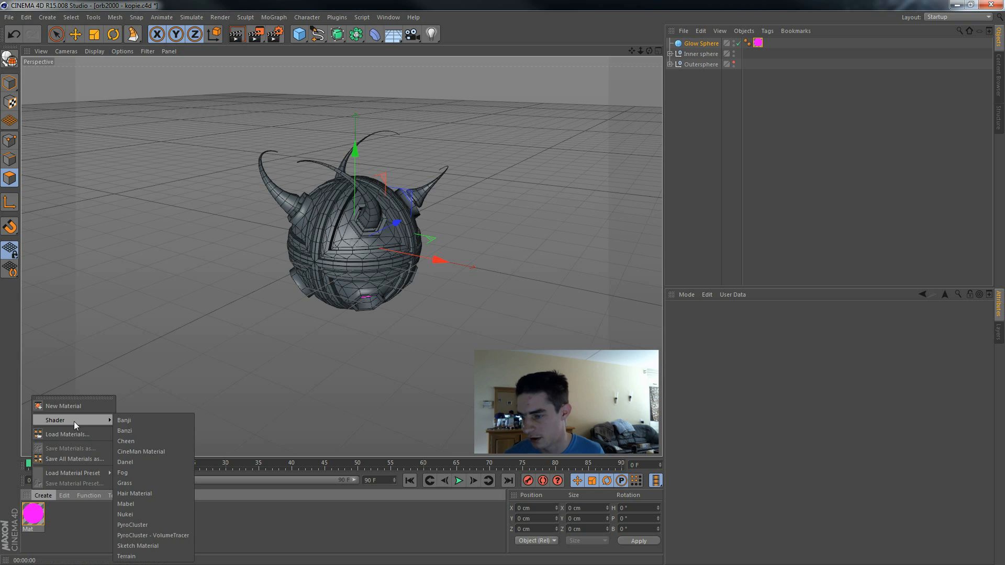
click(141, 462)
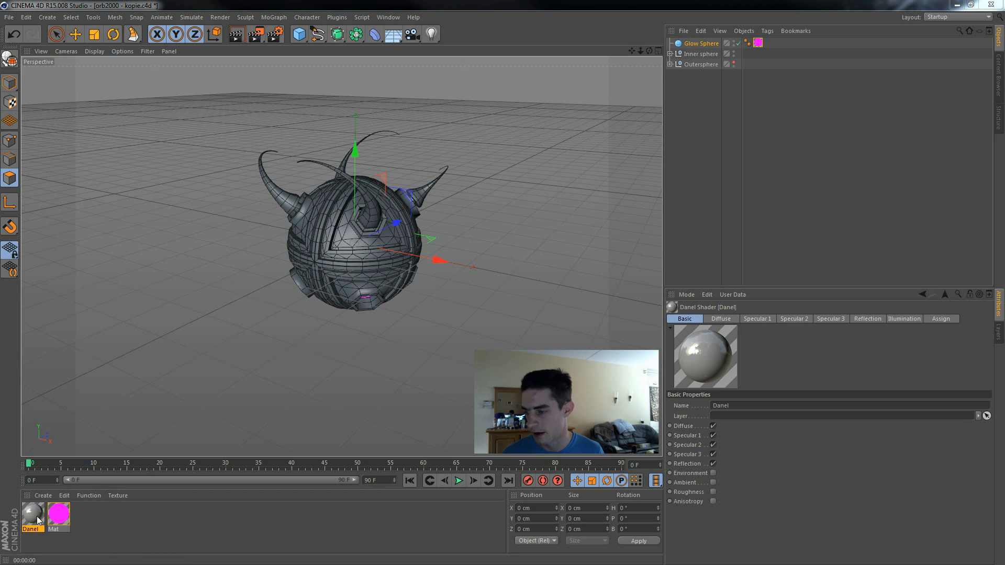
Step: Rename the Danel material to Armor and display its Reflection settings
double_click(42, 520)
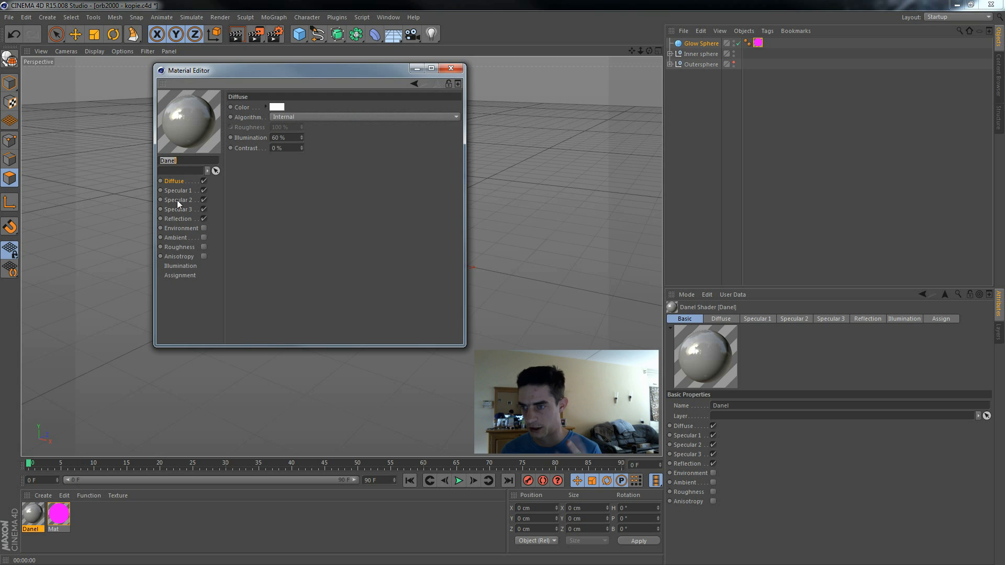
key(BackSpace)
text(Armor)
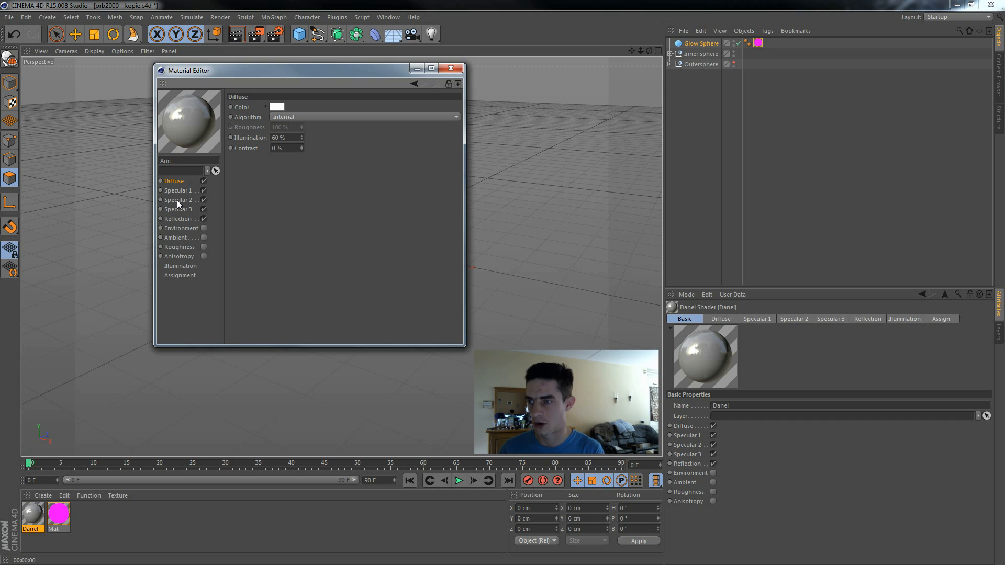
click(195, 218)
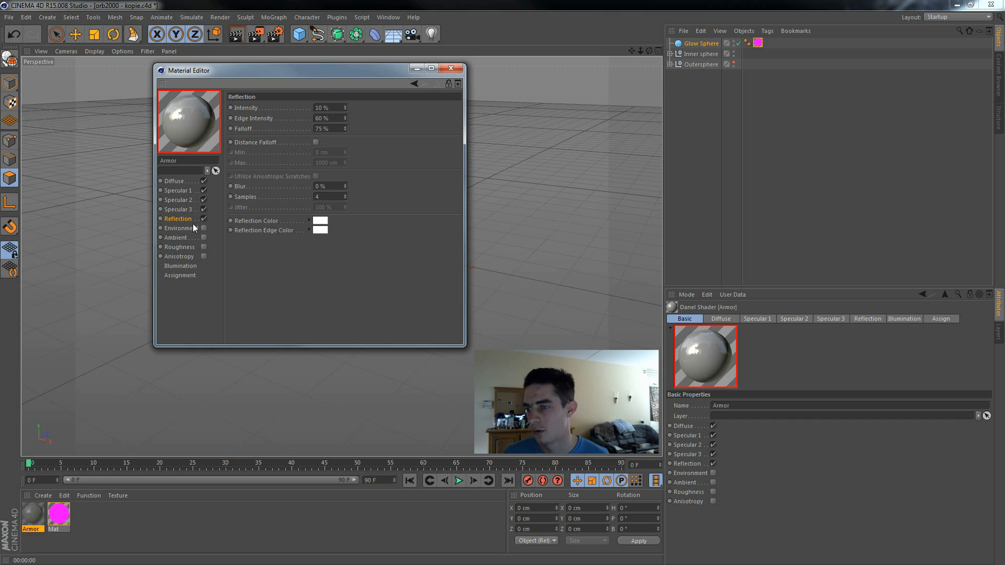
Step: Set both the diffuse color and the reflection color of the Armor material to black
click(197, 189)
click(188, 181)
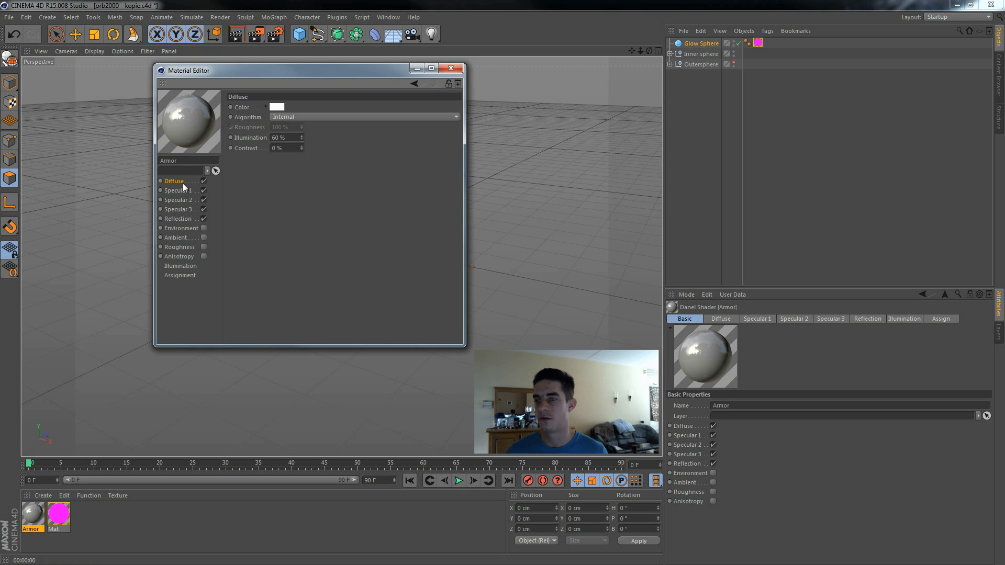
click(275, 107)
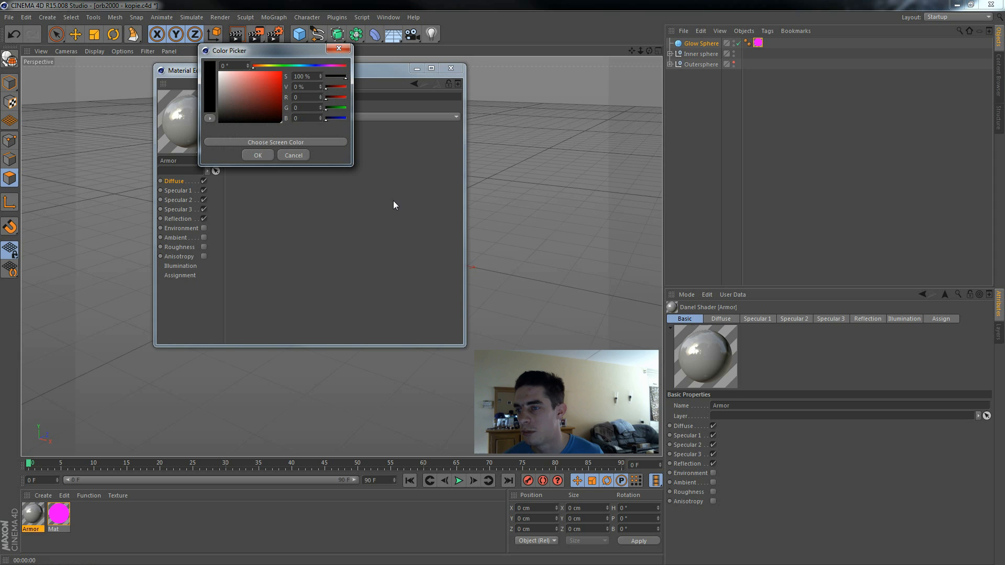
click(258, 155)
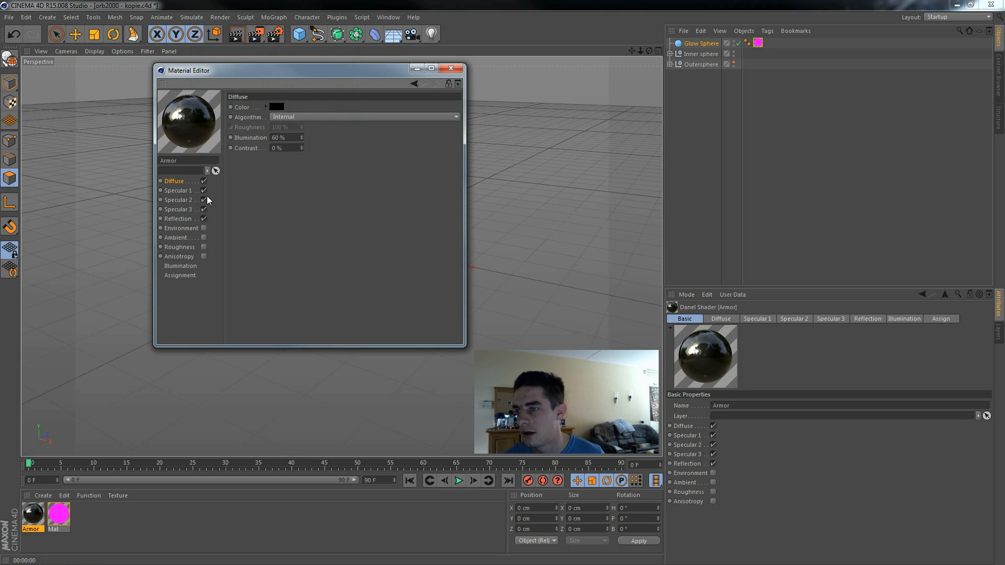
click(192, 220)
click(326, 221)
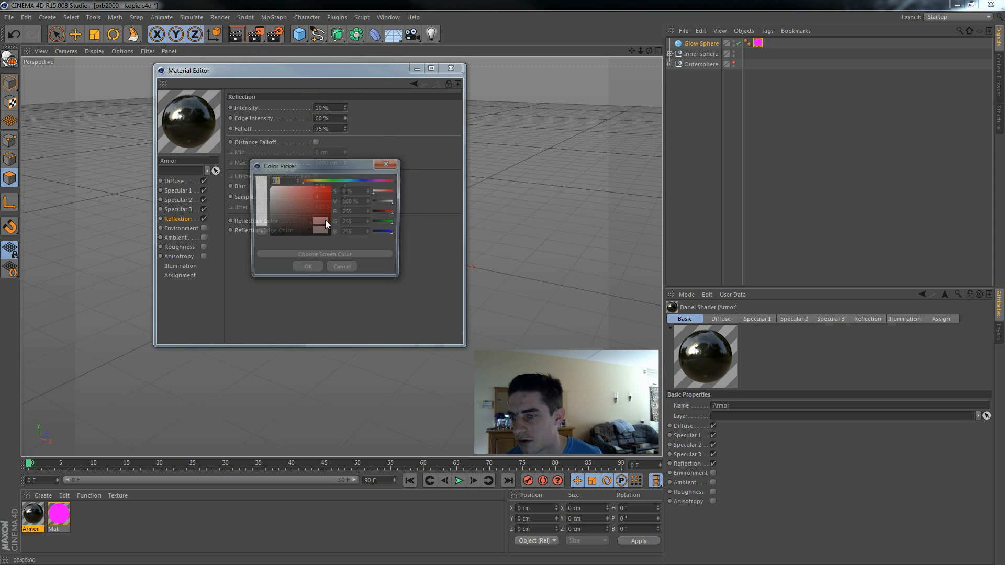
click(307, 269)
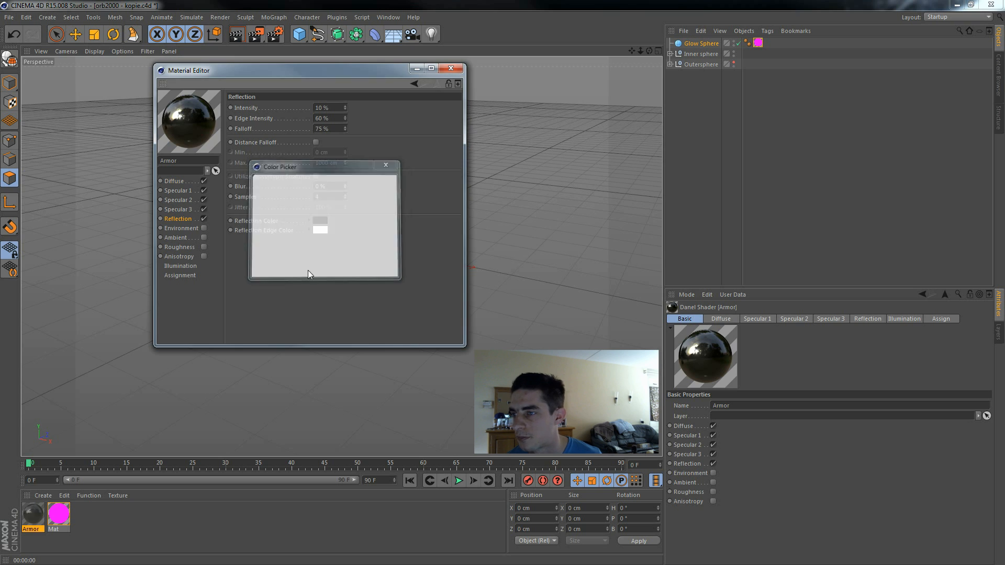
Step: Change the Armor material's preview shape to Object (GI)
right_click(188, 135)
click(191, 106)
right_click(192, 116)
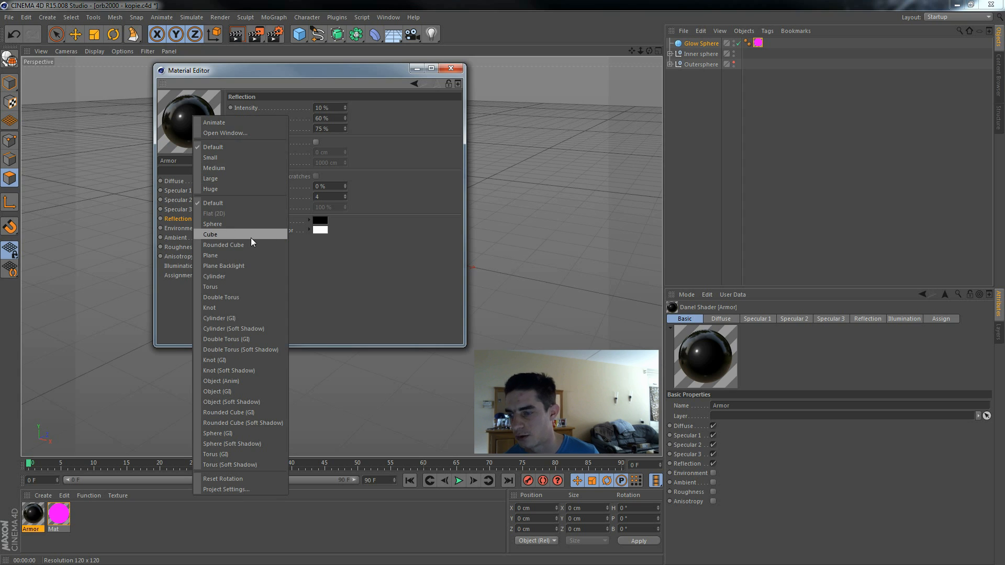
click(250, 391)
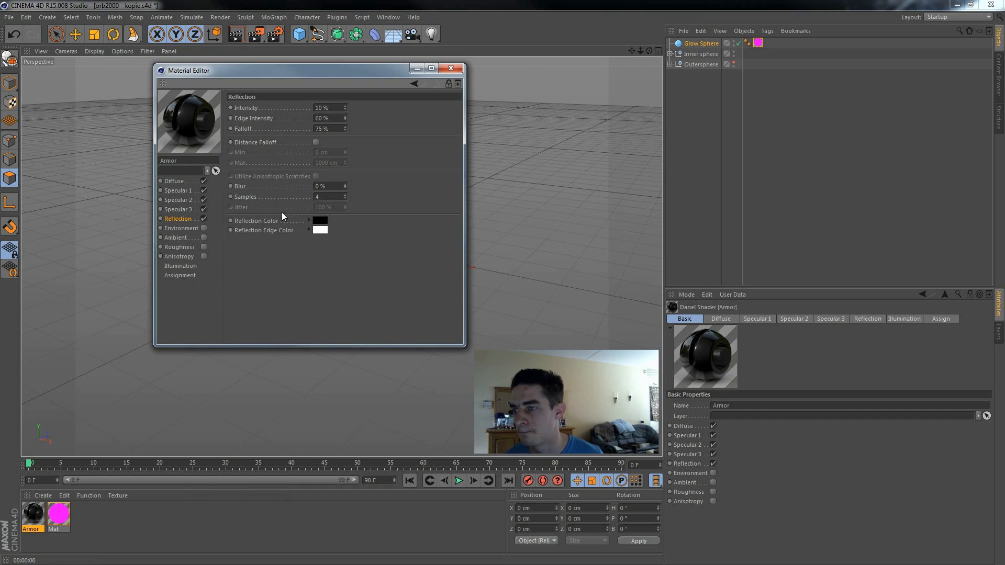
Step: Enable Anisotropy on the Armor material with Shrink Wrap projection, and close the material editor
click(188, 256)
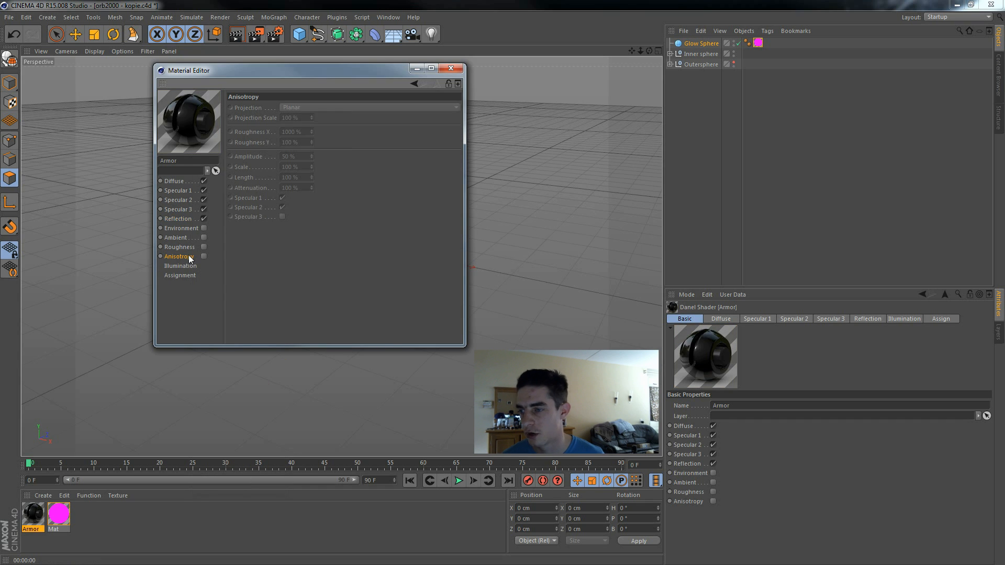
click(204, 256)
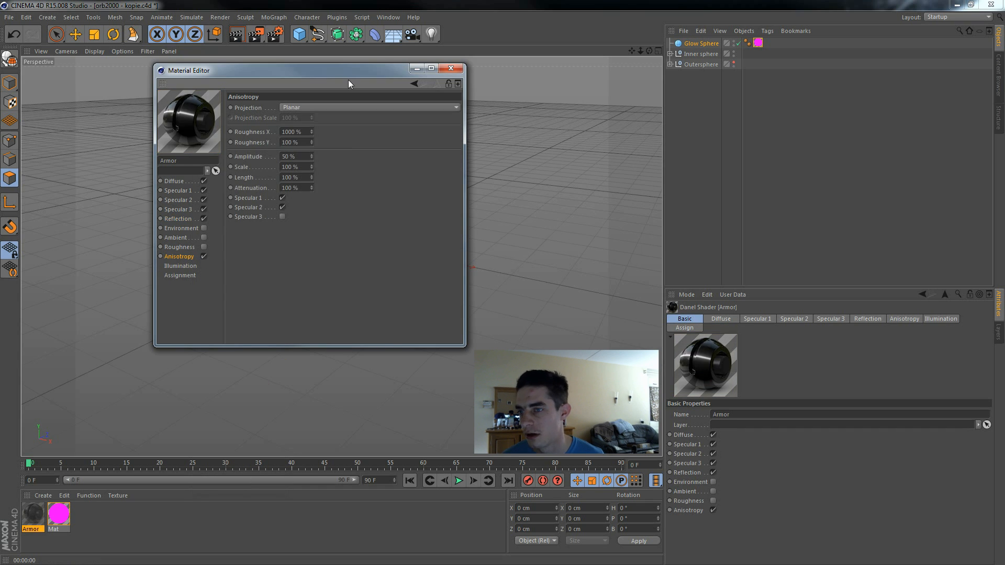
click(316, 106)
click(316, 105)
click(314, 107)
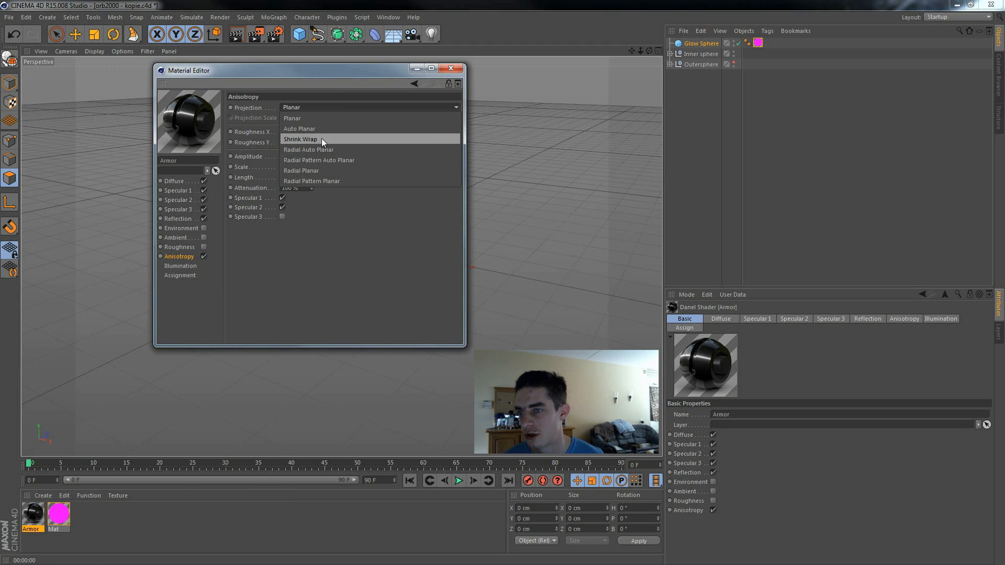
click(321, 138)
click(451, 68)
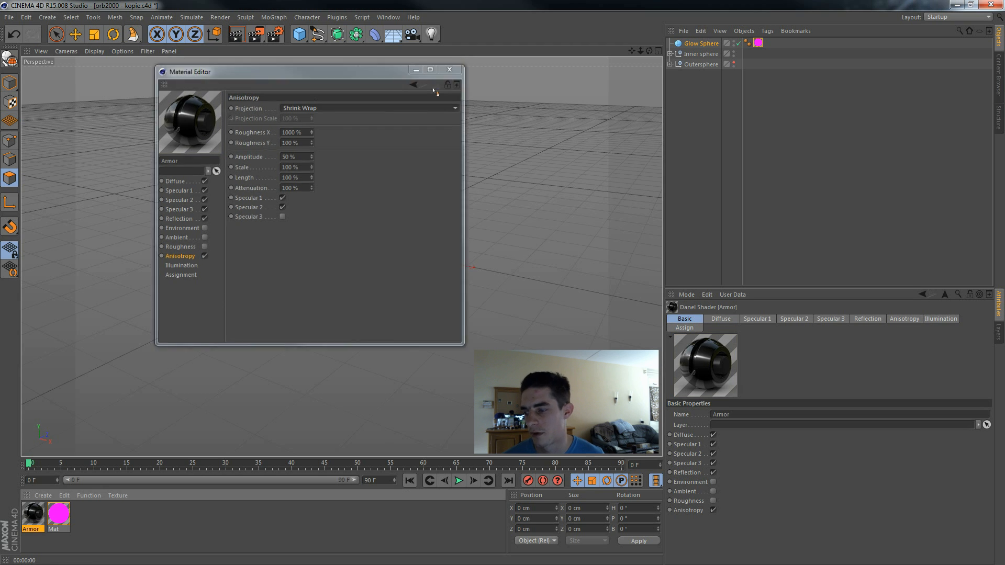
Step: Unhide the Outersphere group and apply the Armor material to both the Inner sphere and Outersphere groups
drag(44, 514, 708, 54)
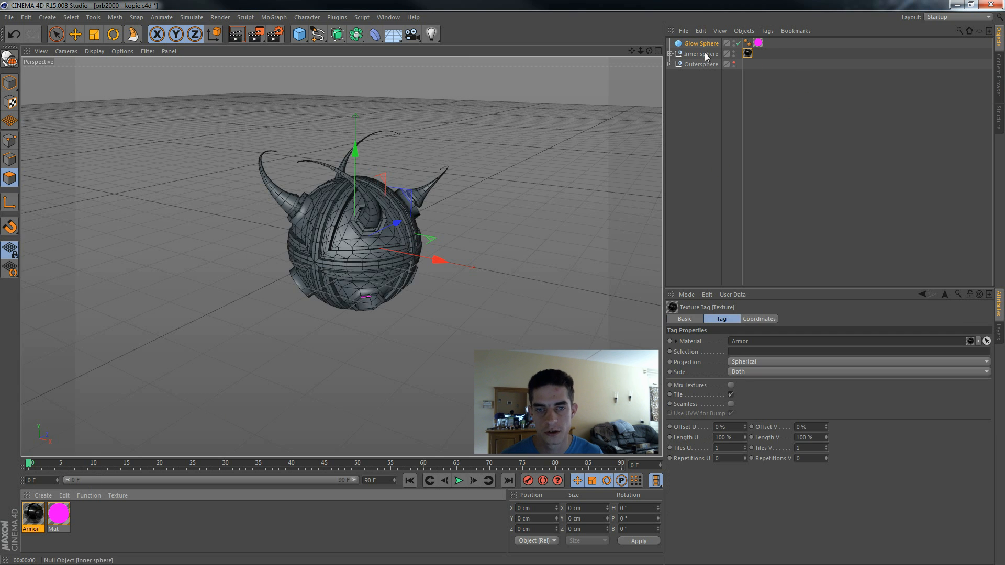
click(734, 63)
drag(33, 521, 709, 67)
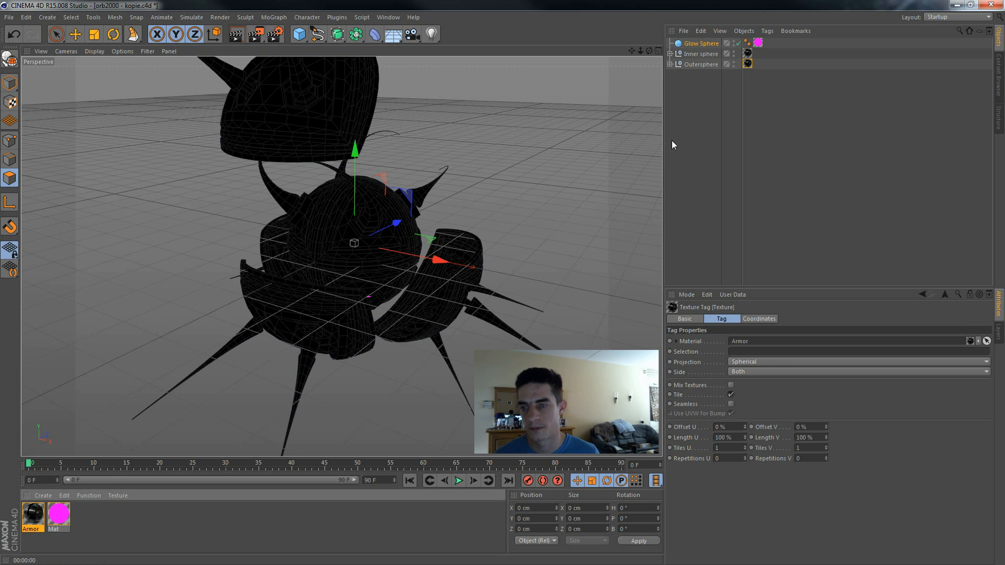
Step: Frame the whole orb with its spikes from a raised angle and render it in the perspective view
alt+drag(557, 145, 341, 253)
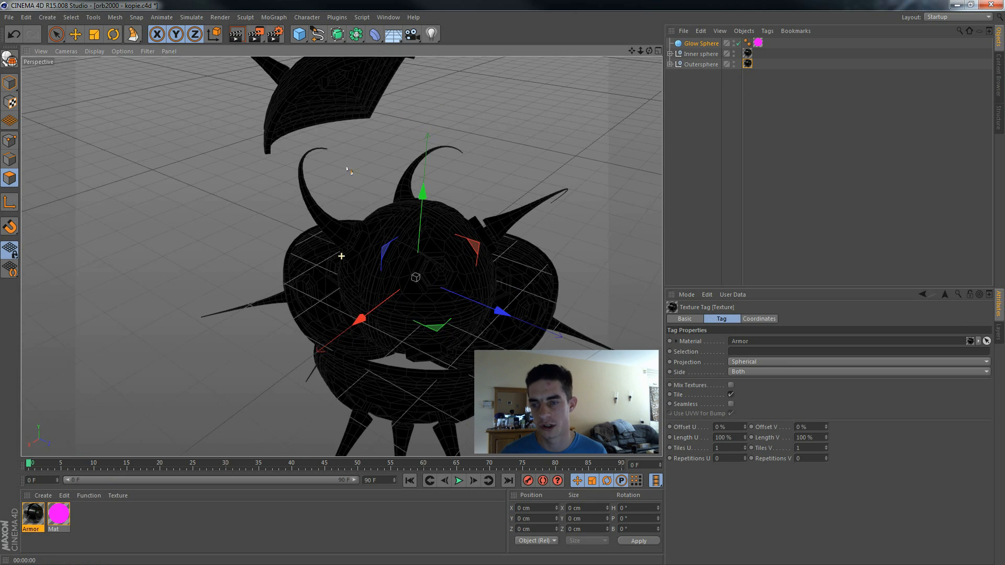
scroll(375, 176, down, 3)
drag(633, 53, 547, 39)
alt+drag(615, 182, 578, 188)
scroll(578, 188, down, 1)
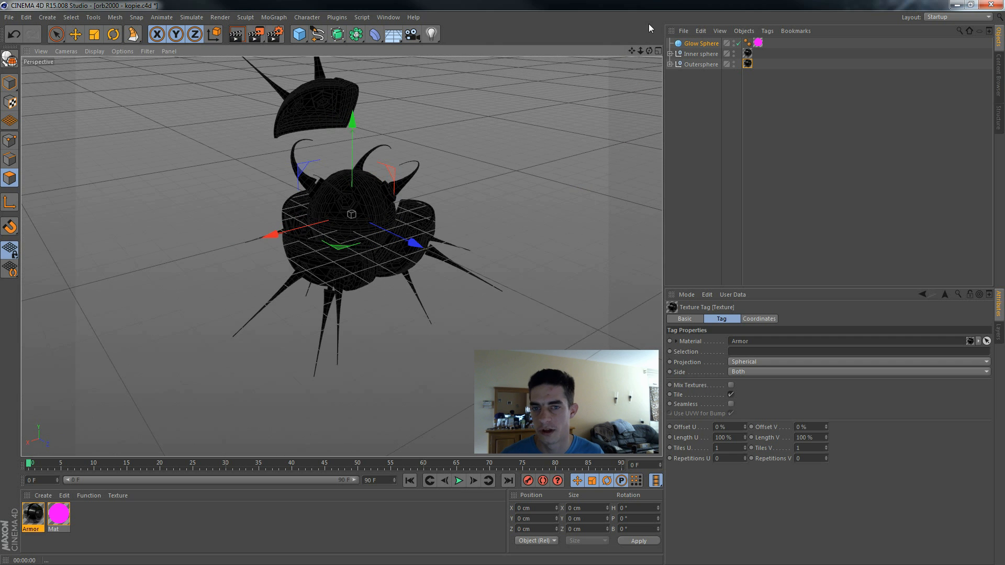
drag(632, 52, 619, 91)
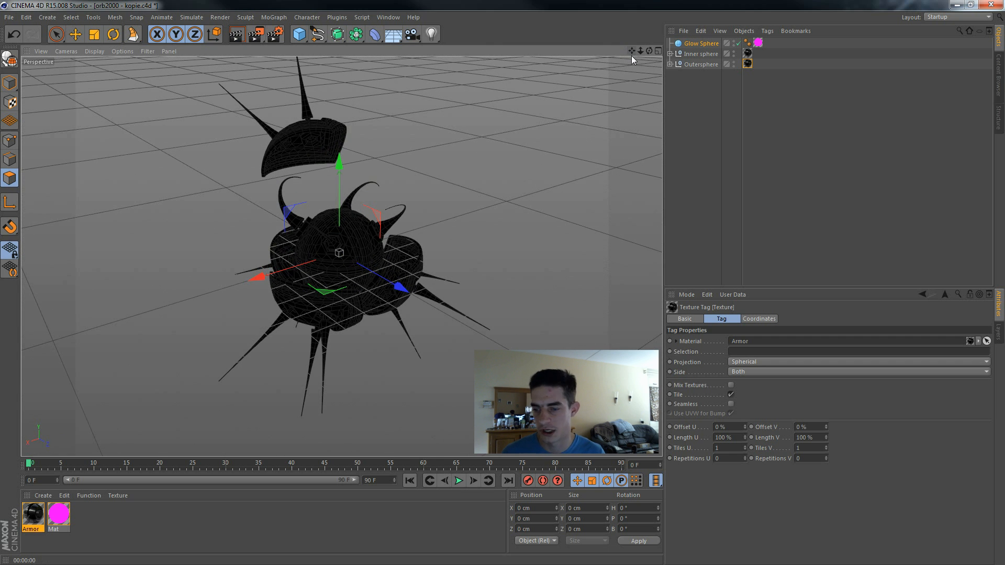
key(ctrl+r)
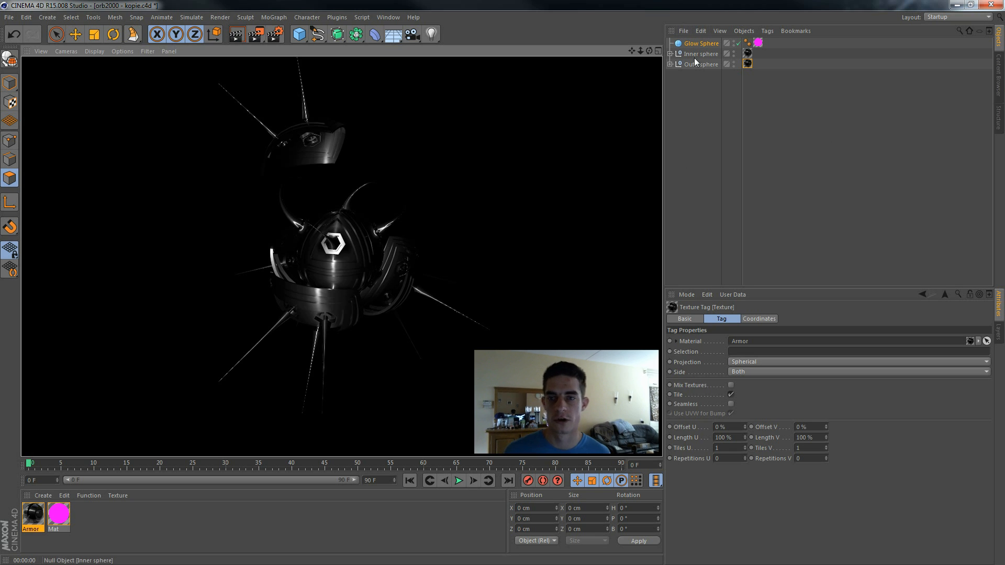
Step: Move the program window aside to view the desktop reference artwork, restore the window, and deselect all objects
drag(582, 5, 755, 416)
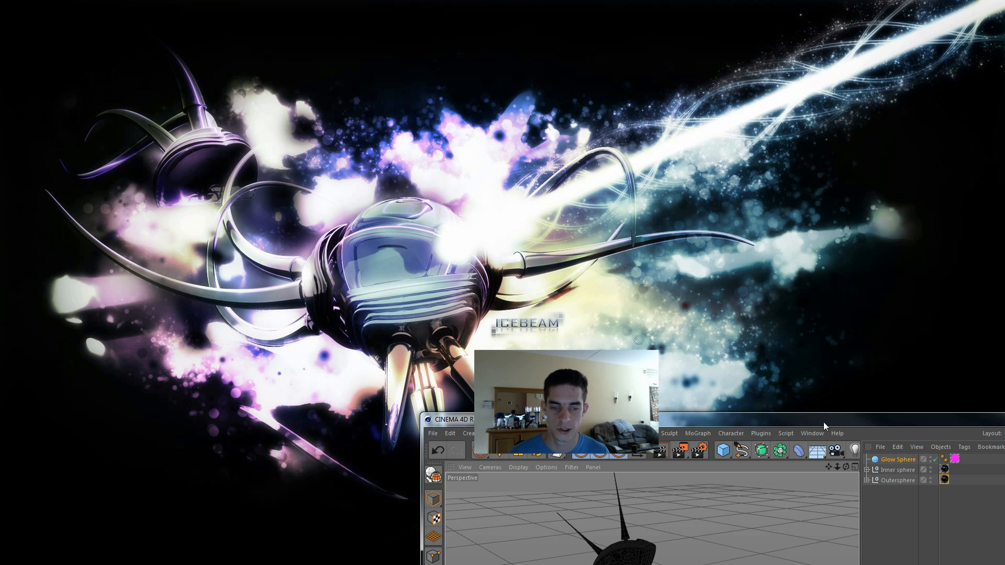
drag(824, 420, 640, 4)
click(698, 79)
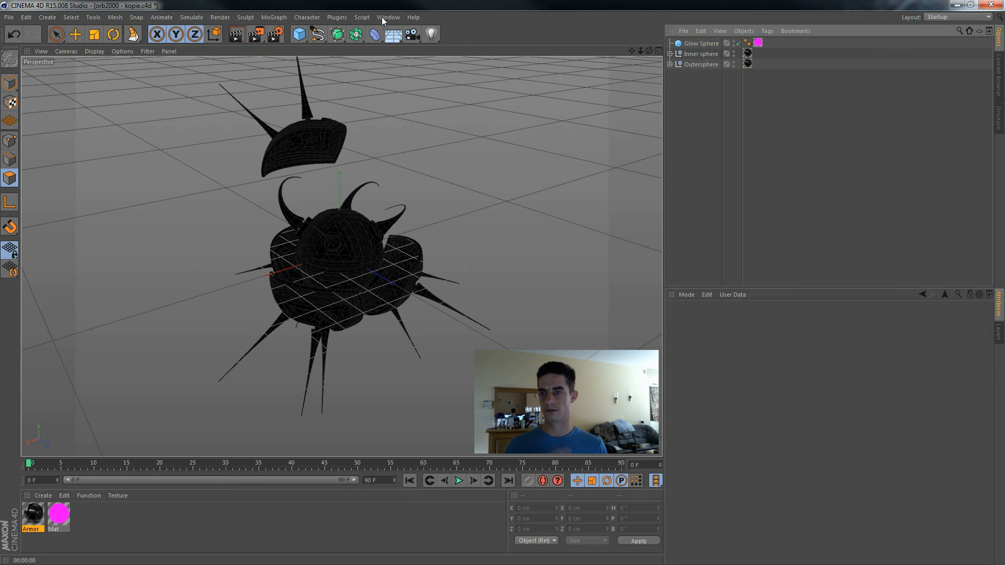
Step: Add two Subdivision Surface objects and nest the Inner sphere group under one and the Outersphere group under the other
click(342, 38)
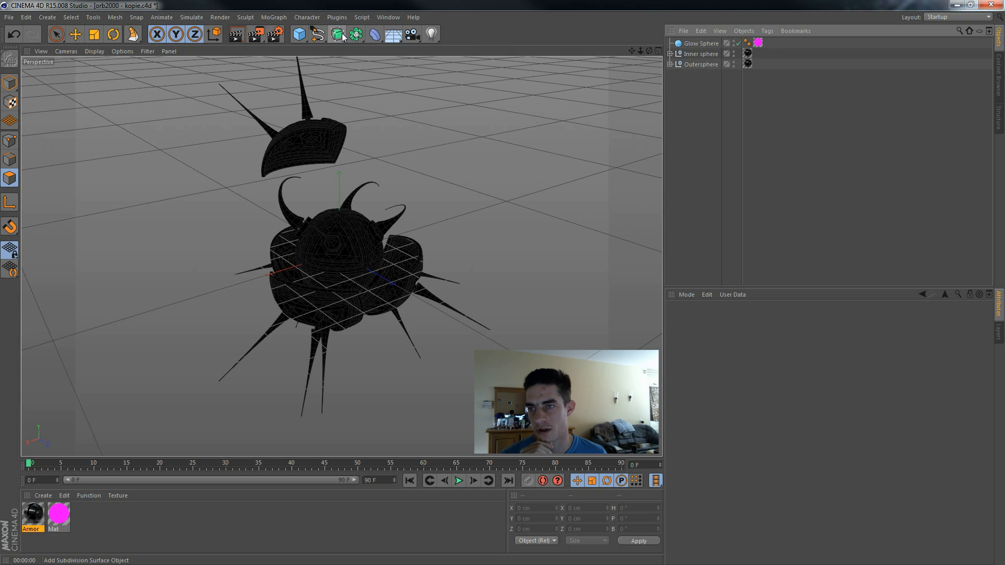
click(342, 37)
click(341, 37)
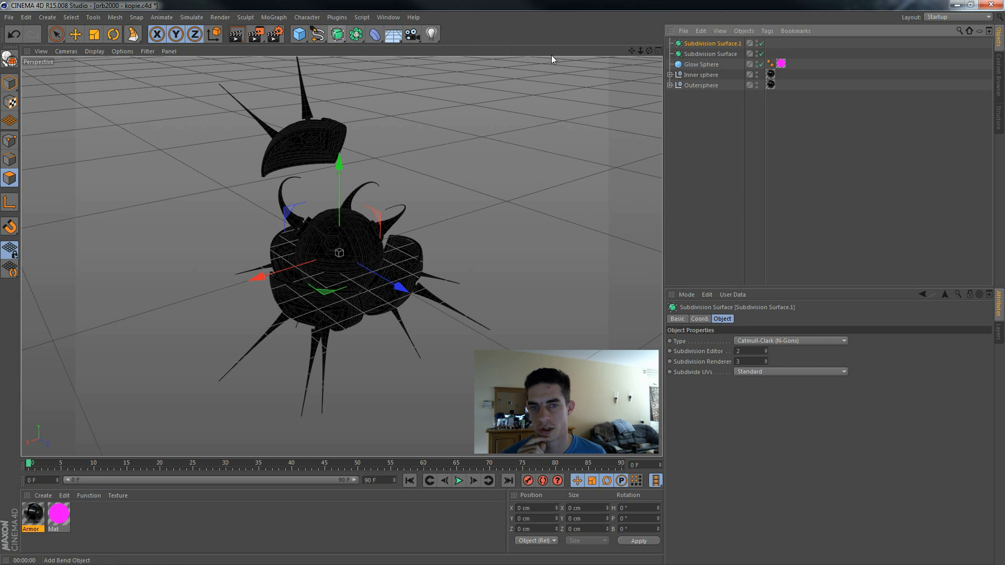
click(699, 75)
drag(711, 44, 713, 43)
mouse_move(695, 82)
mouse_down()
mouse_move(706, 55)
mouse_move(698, 64)
mouse_up()
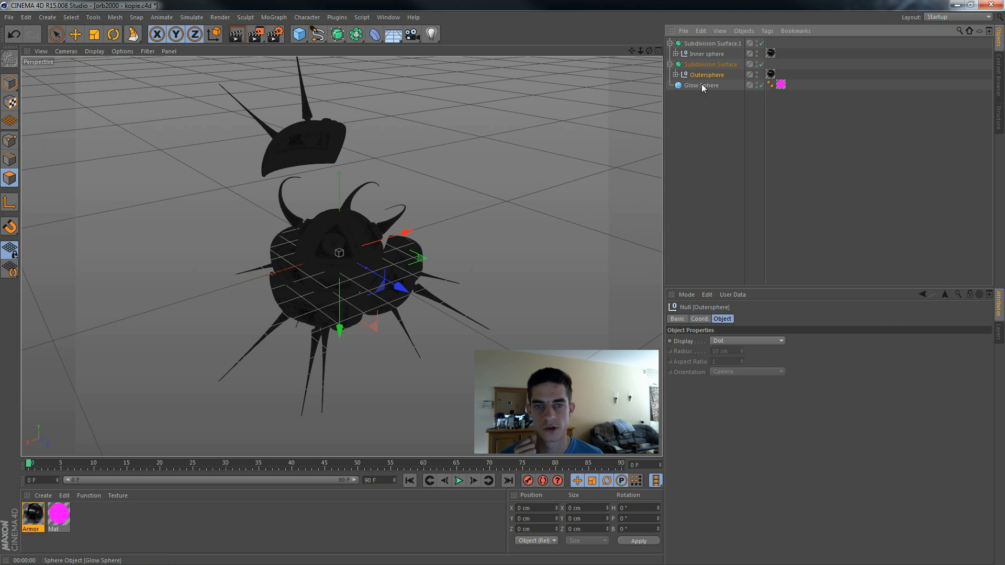
Step: Deselect all objects and render the subdivided orb in the perspective view
click(718, 56)
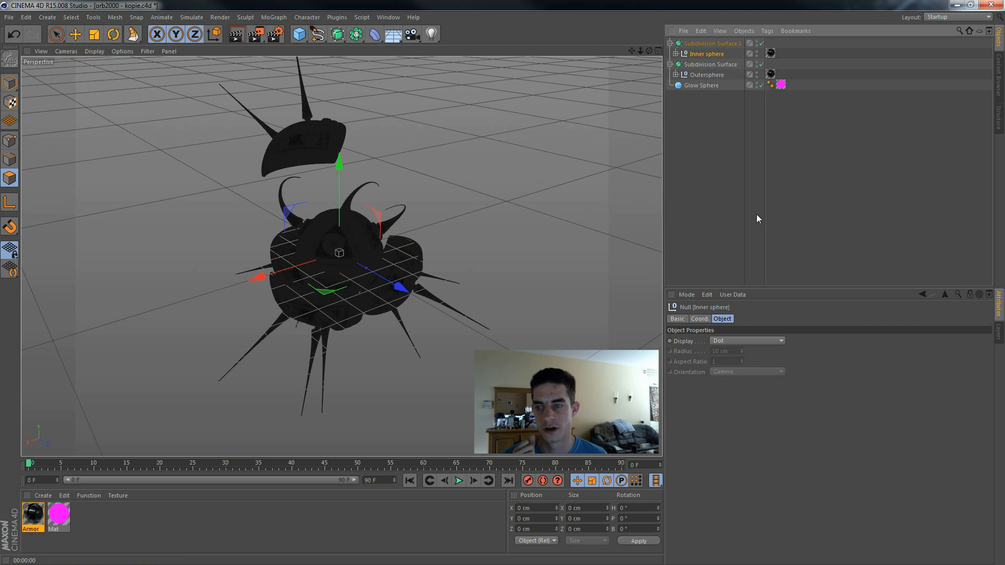
click(760, 210)
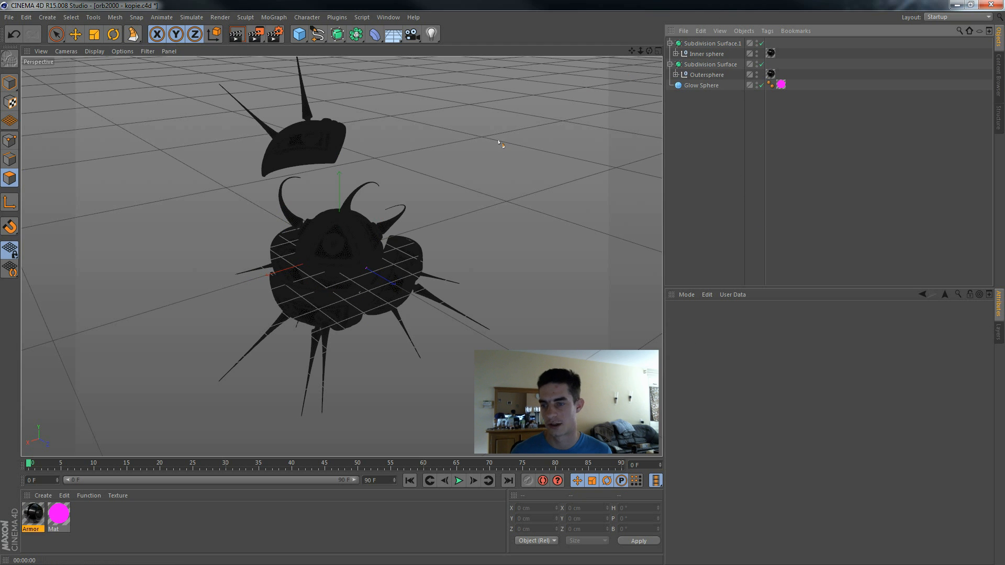
key(ctrl+r)
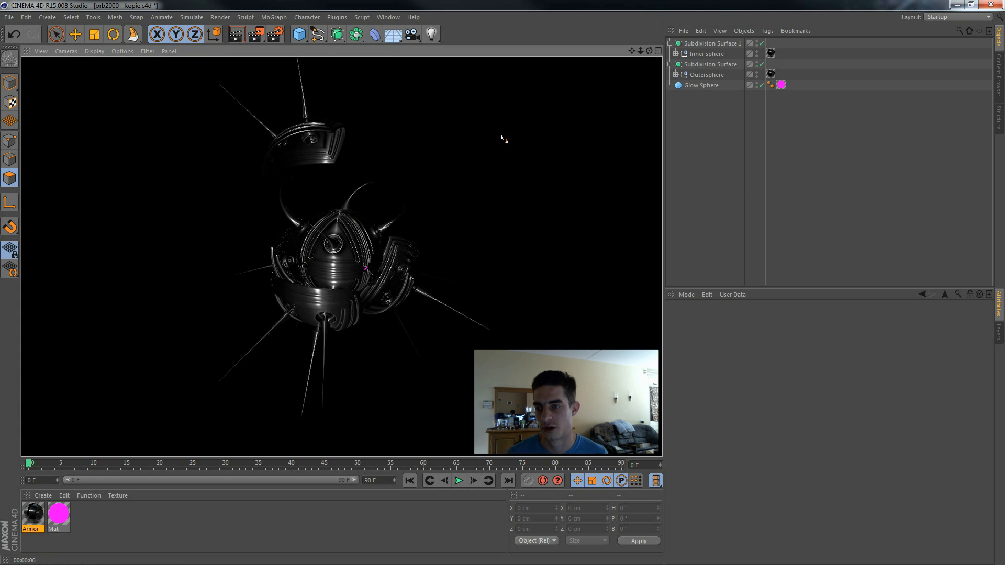